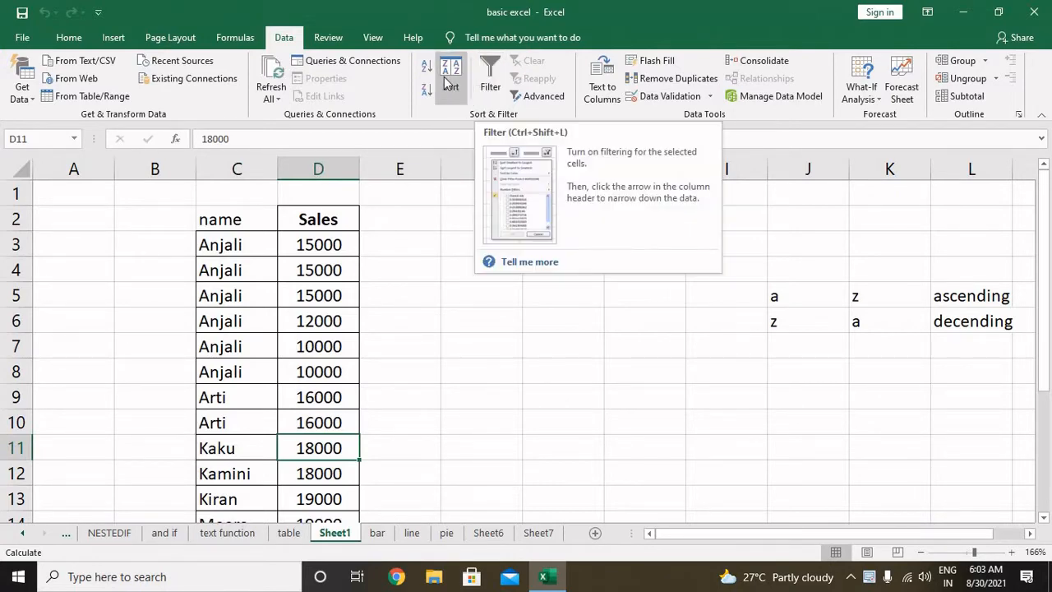
Move the Sales column with its header from D2:D18 to column F, apart from the names
left_click(390, 253)
left_click(332, 212)
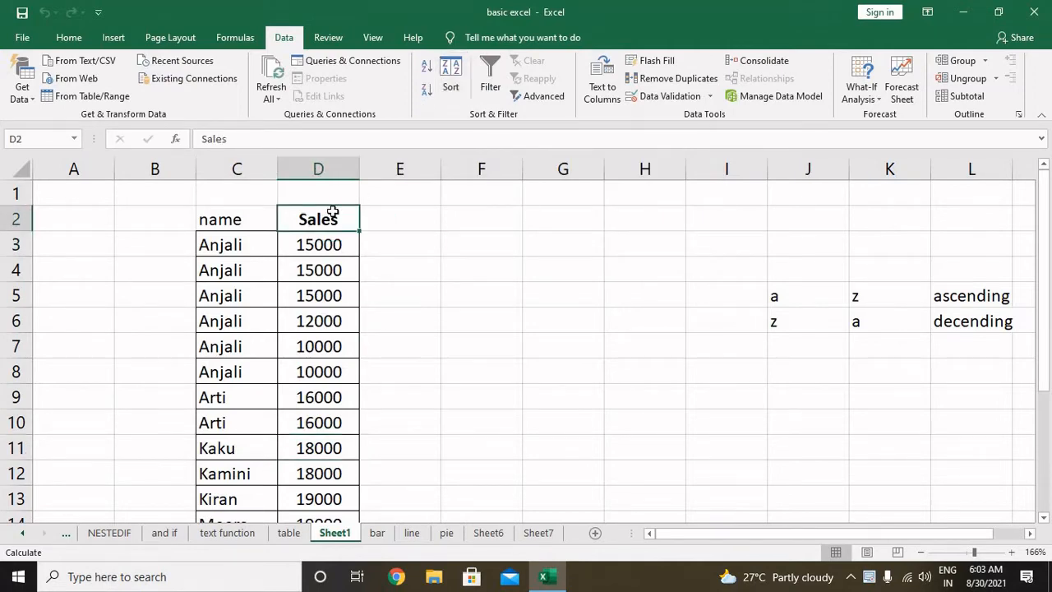
key("ctrl+shift+Down")
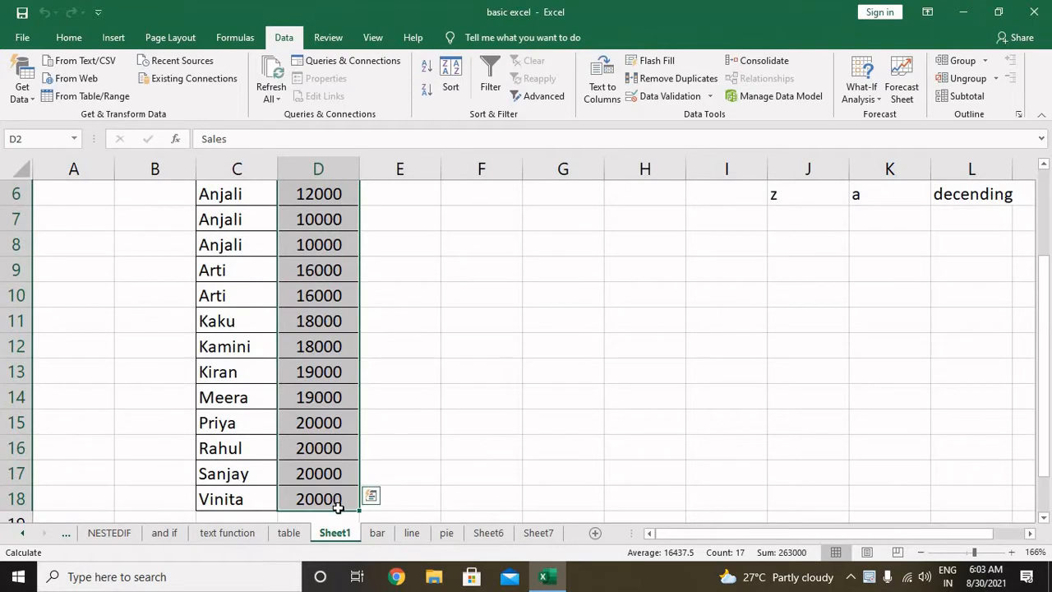
left_click_drag(341, 513, 435, 471)
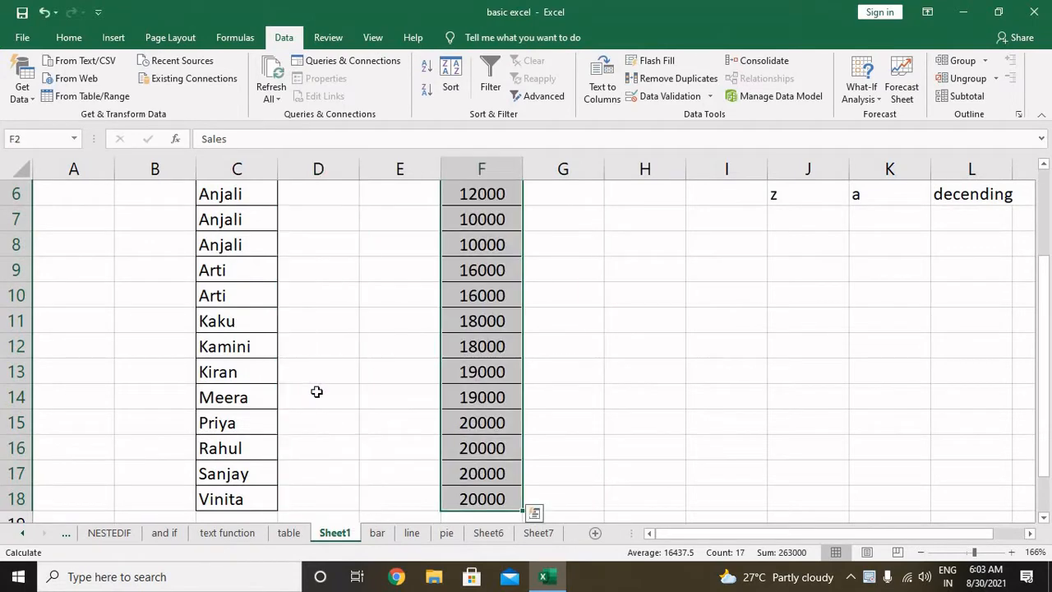
scroll(315, 392, "up", 2)
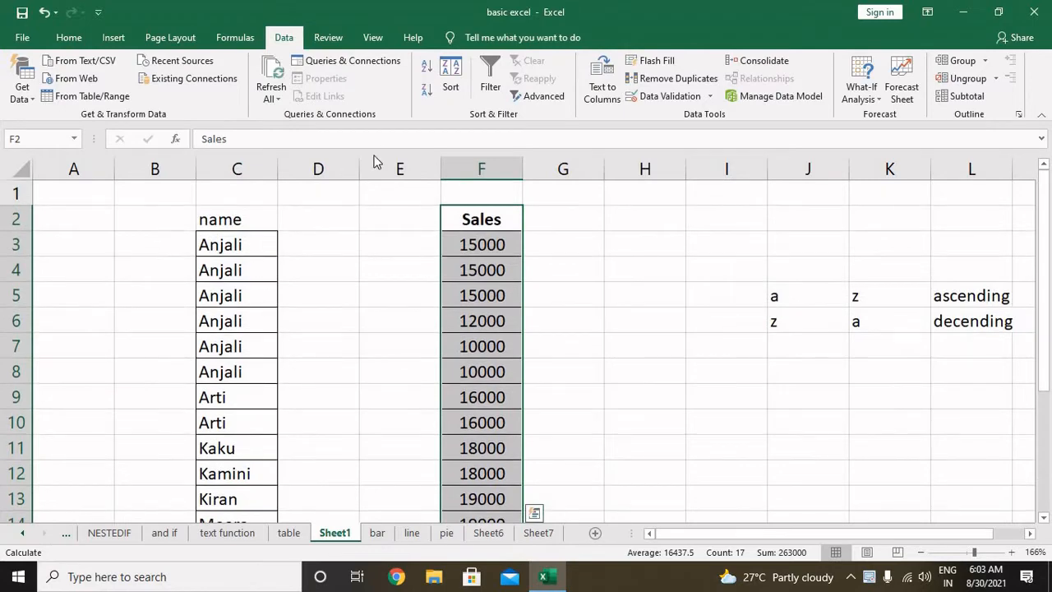
Sort the separated name column in C2:C18 in ascending order, A to Z
left_click(255, 219)
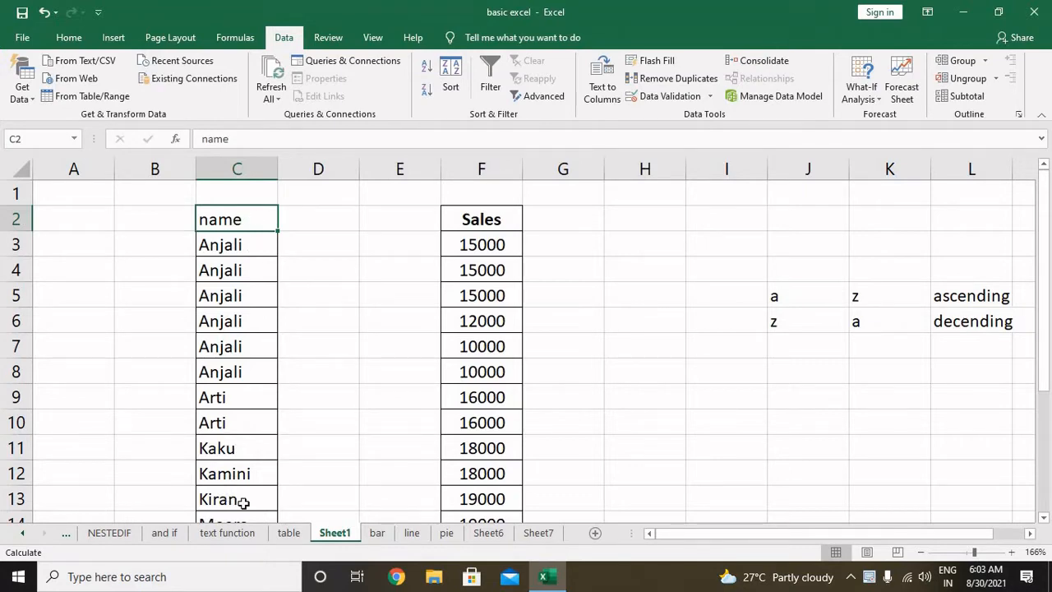
key("ctrl+shift+Down")
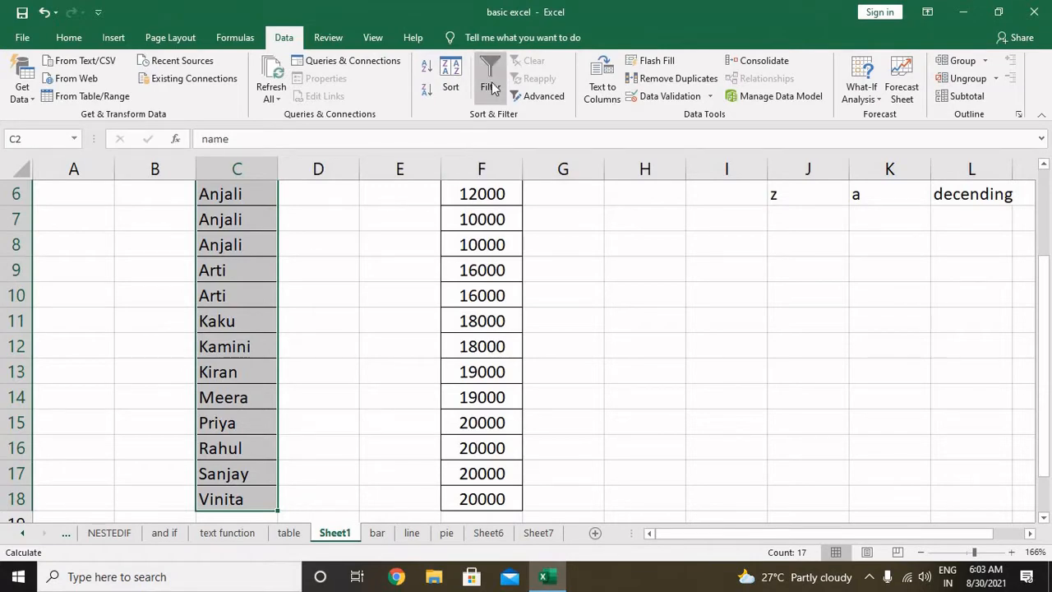
left_click(446, 78)
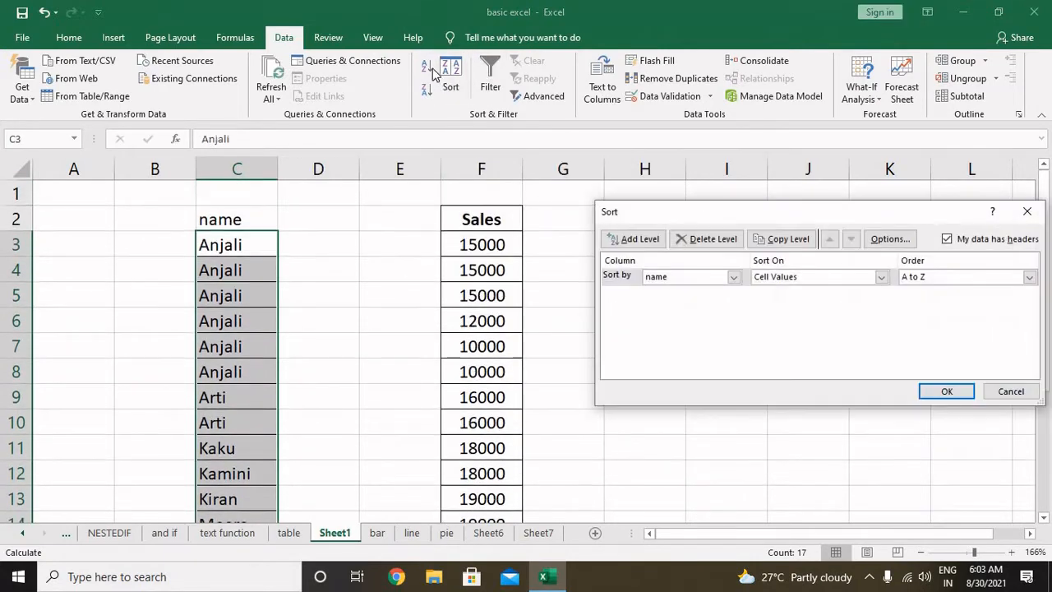
left_click(1027, 211)
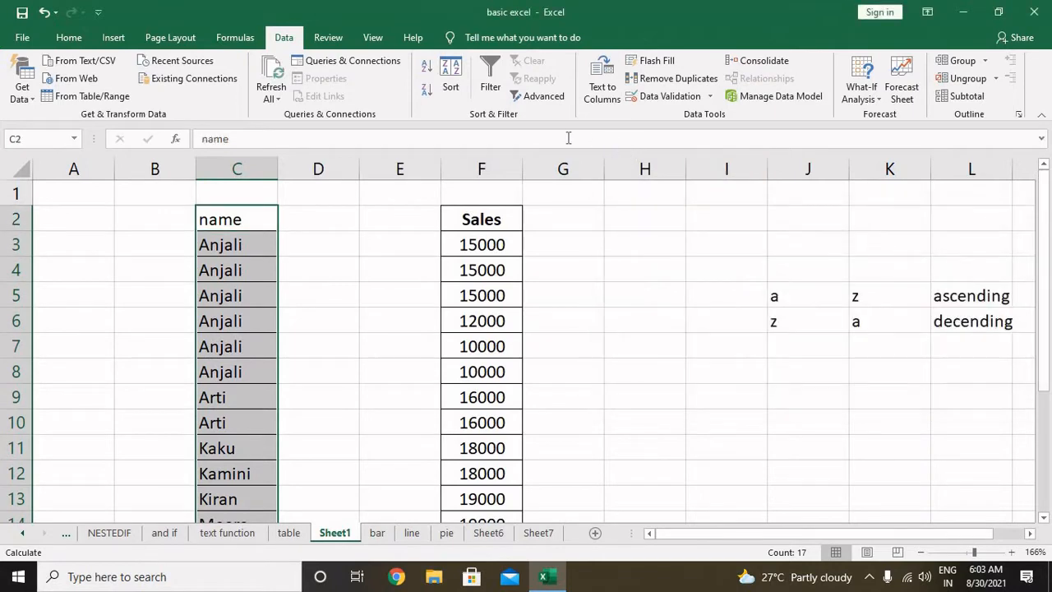
left_click(425, 69)
Examine the order of the names down column C and compare it with the ascending a–z note in J5:L5
left_click_drag(227, 247, 234, 372)
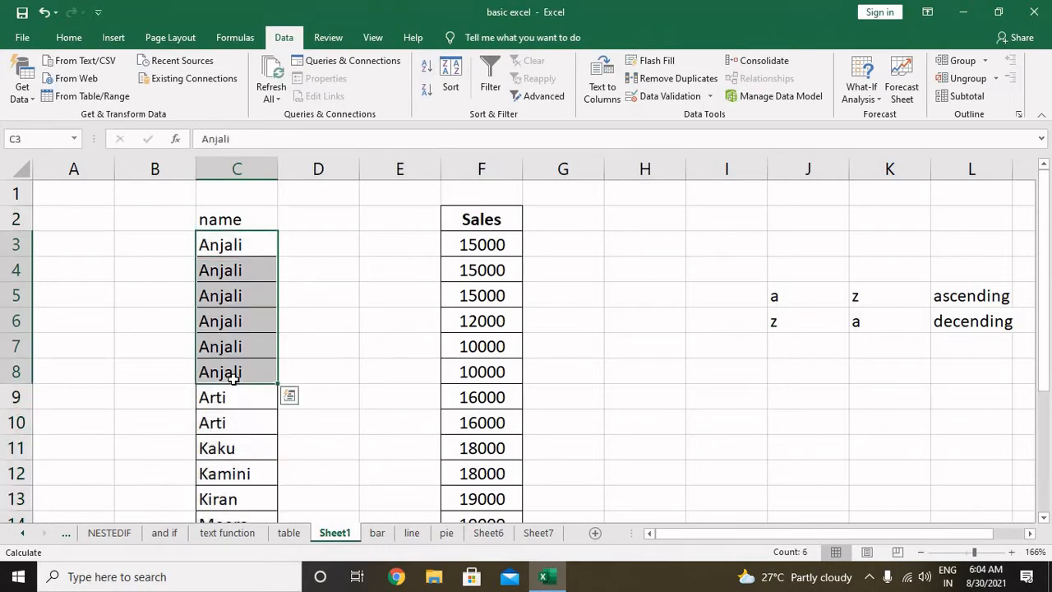
scroll(236, 353, "down", 1)
left_click(236, 320)
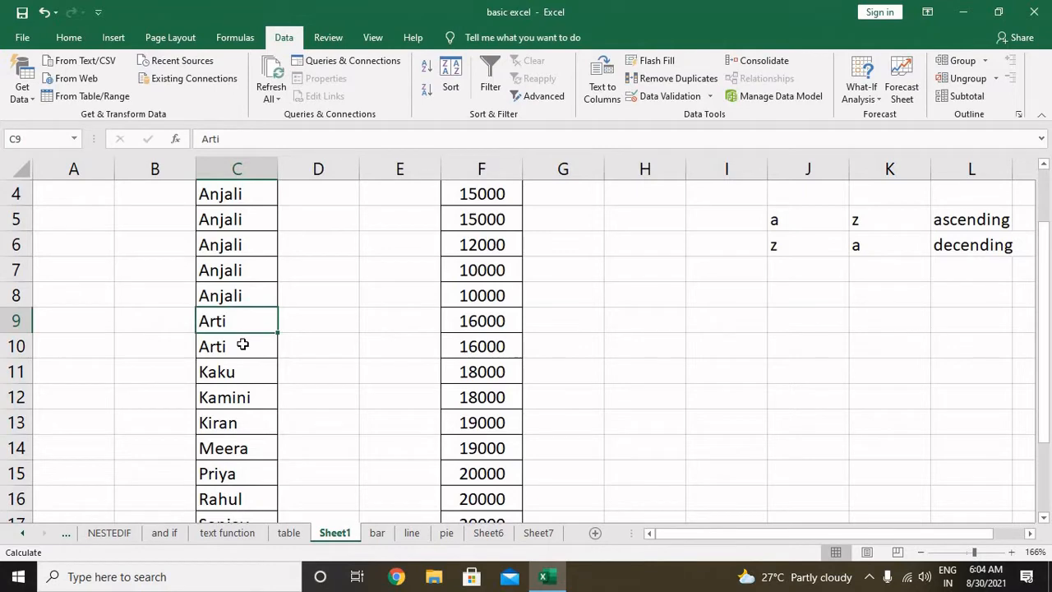
scroll(243, 345, "down", 2)
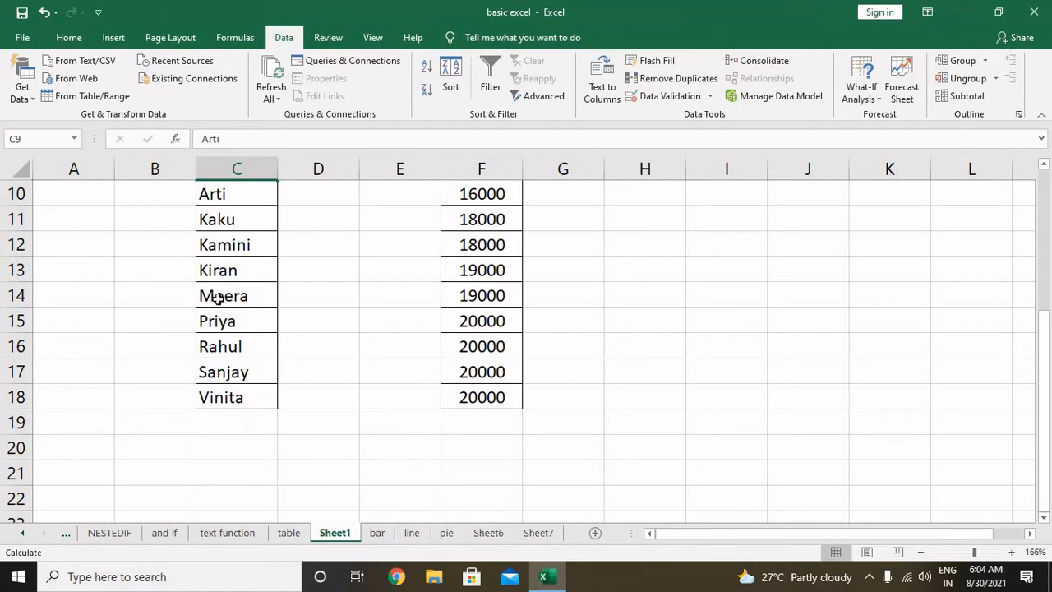
scroll(215, 279, "up", 3)
scroll(215, 280, "up", 1)
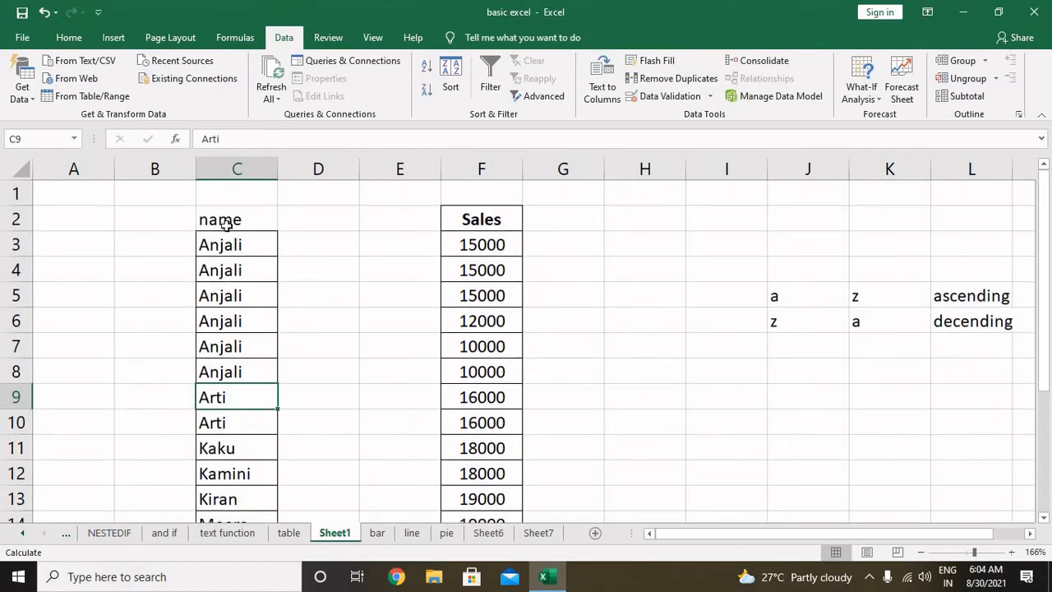
left_click(229, 221)
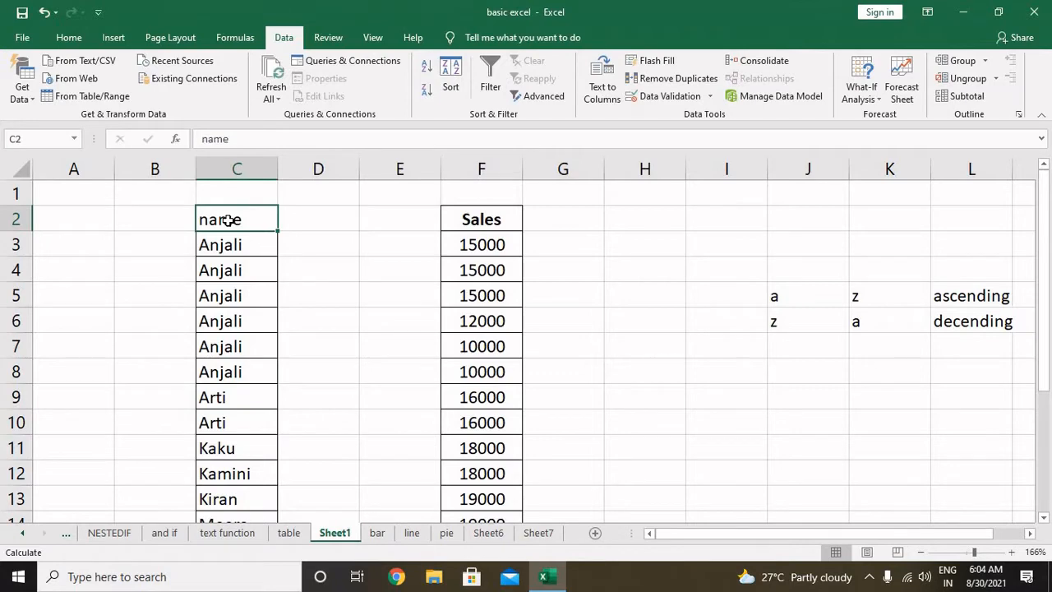
key("ctrl+shift+Down")
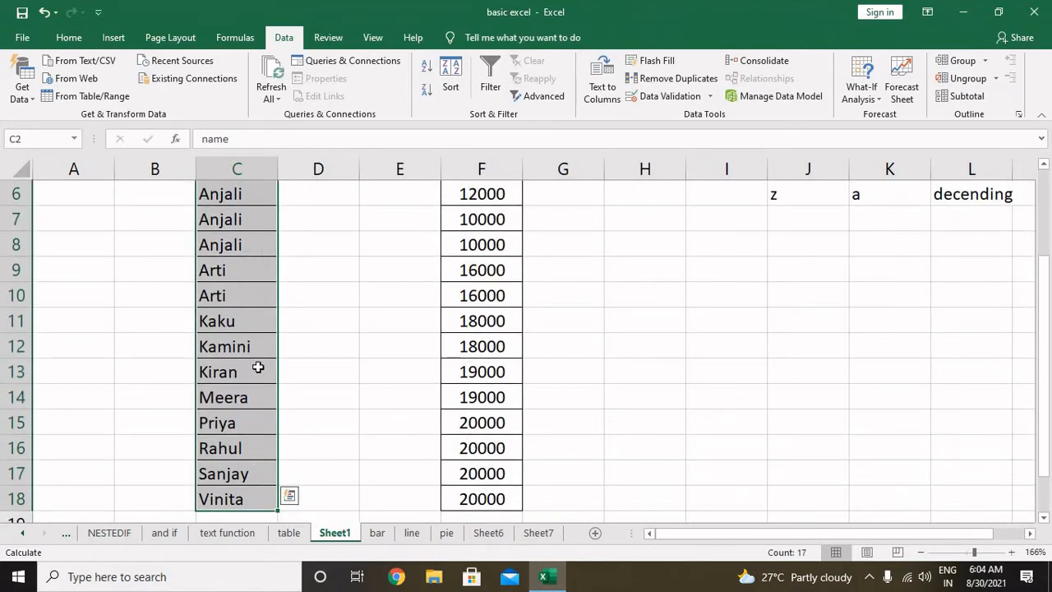
scroll(841, 329, "up", 1)
left_click_drag(803, 244, 961, 246)
scroll(230, 272, "up", 1)
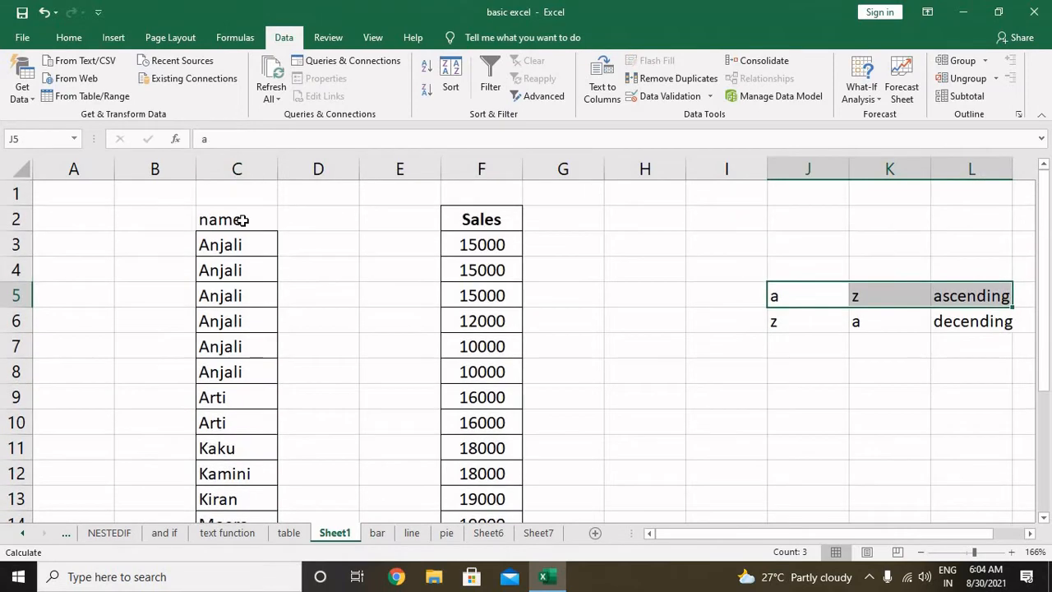
Sort the name column in C2:C18 in descending order, Z to A, and look through the reordered names
left_click(241, 220)
key("ctrl+shift+Down")
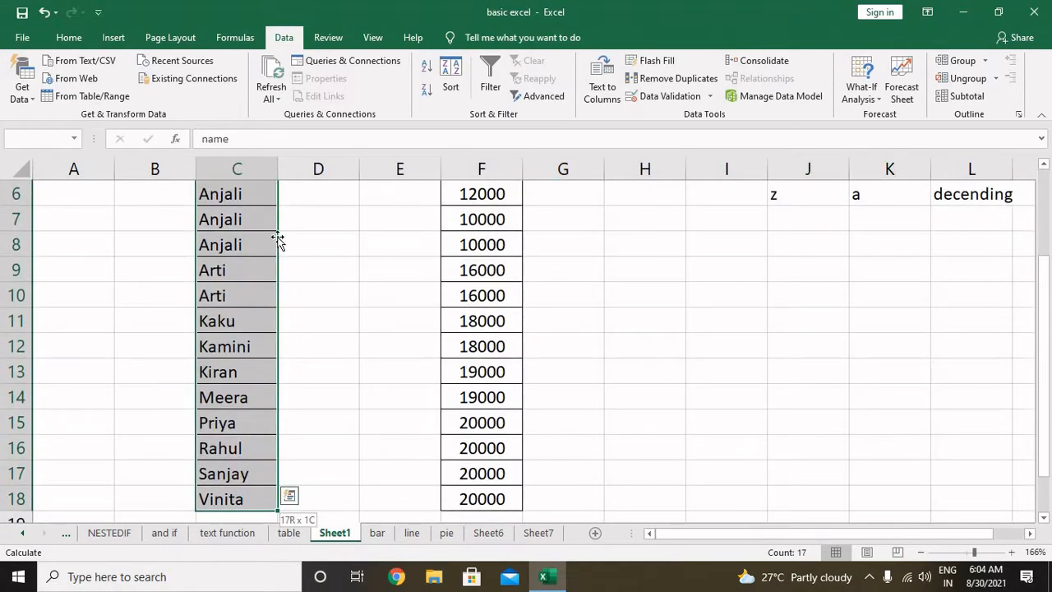
left_click(428, 90)
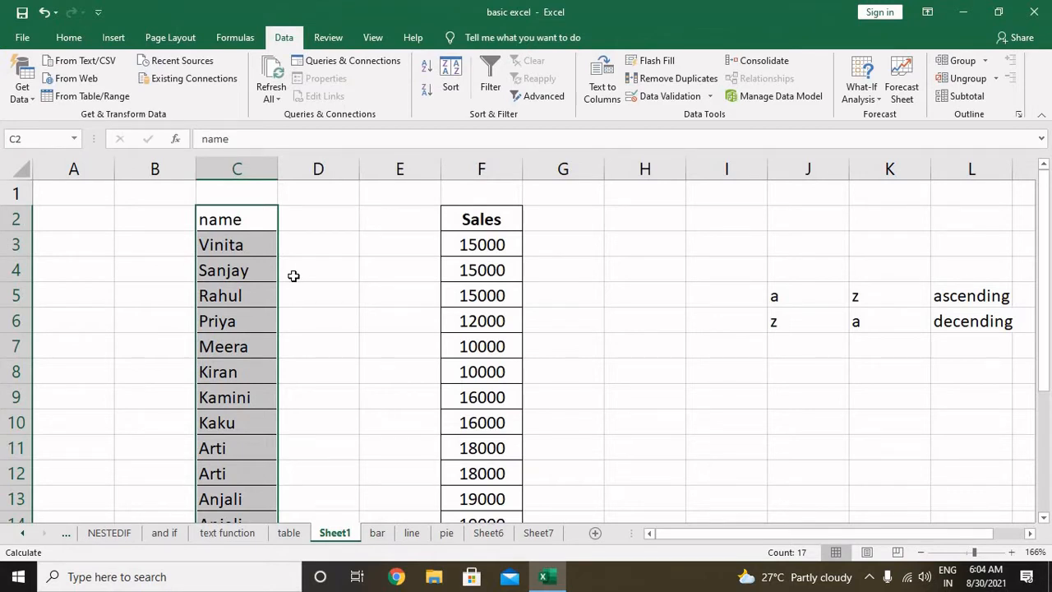
left_click(236, 248)
left_click_drag(236, 256, 242, 272)
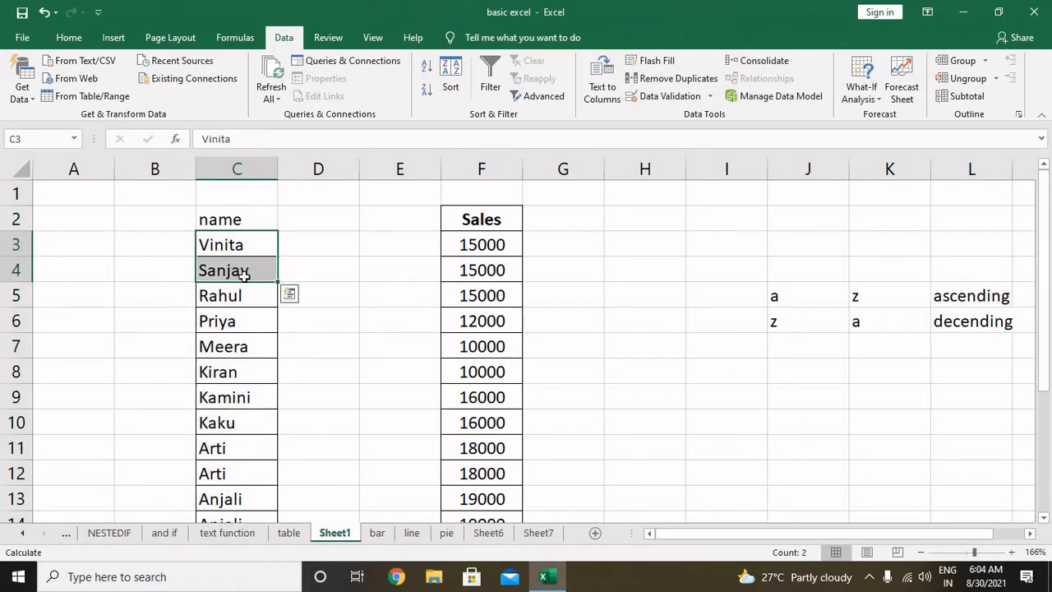
scroll(241, 304, "down", 1)
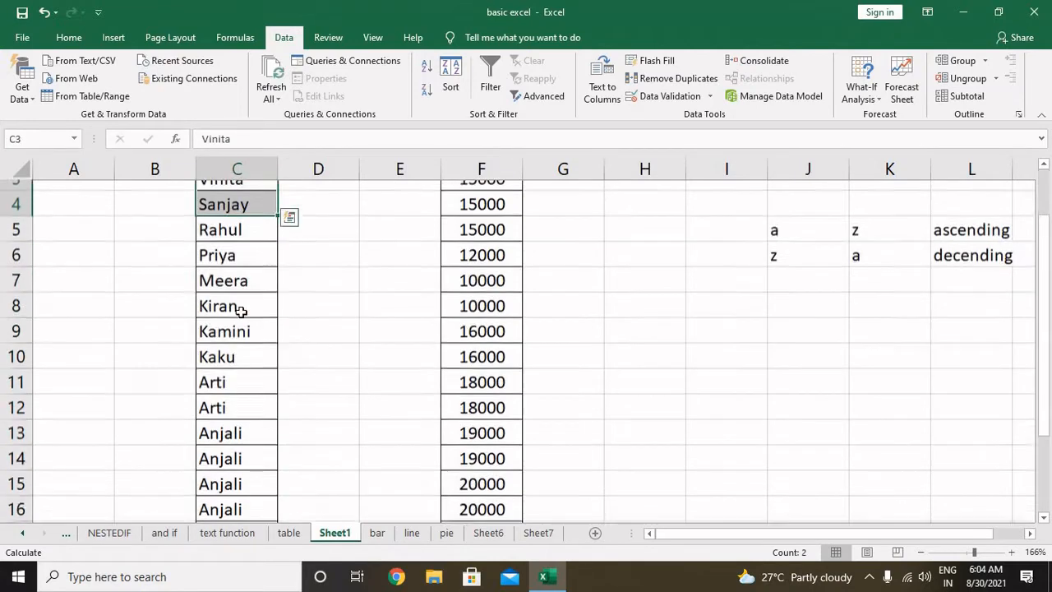
scroll(241, 311, "down", 3)
scroll(241, 320, "up", 4)
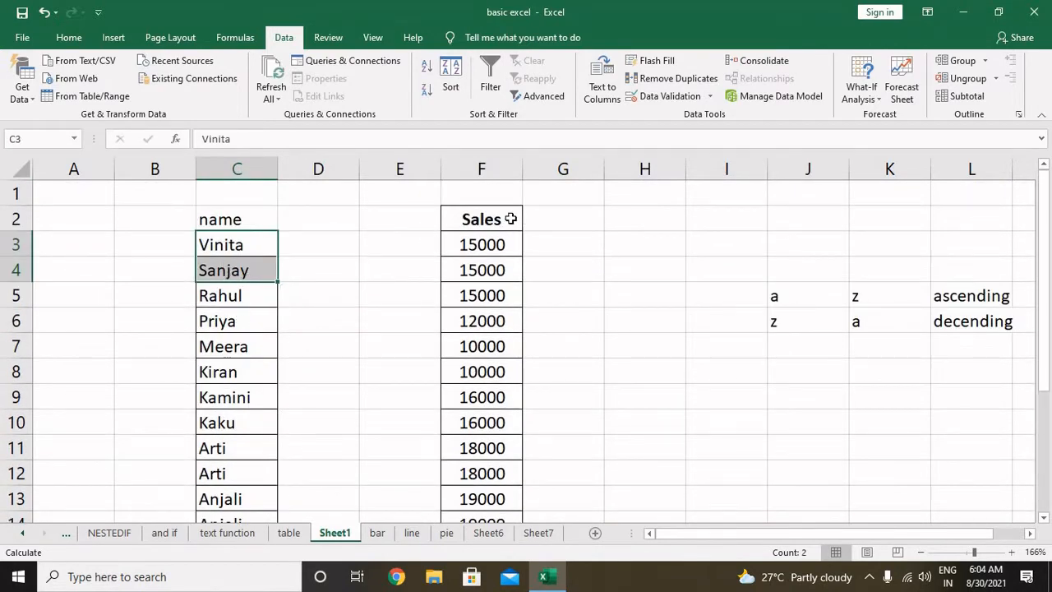
Sort the Sales column in F2:F18 from smallest to largest, and re-sort it from largest to smallest
left_click(512, 221)
key("ctrl+shift+Down")
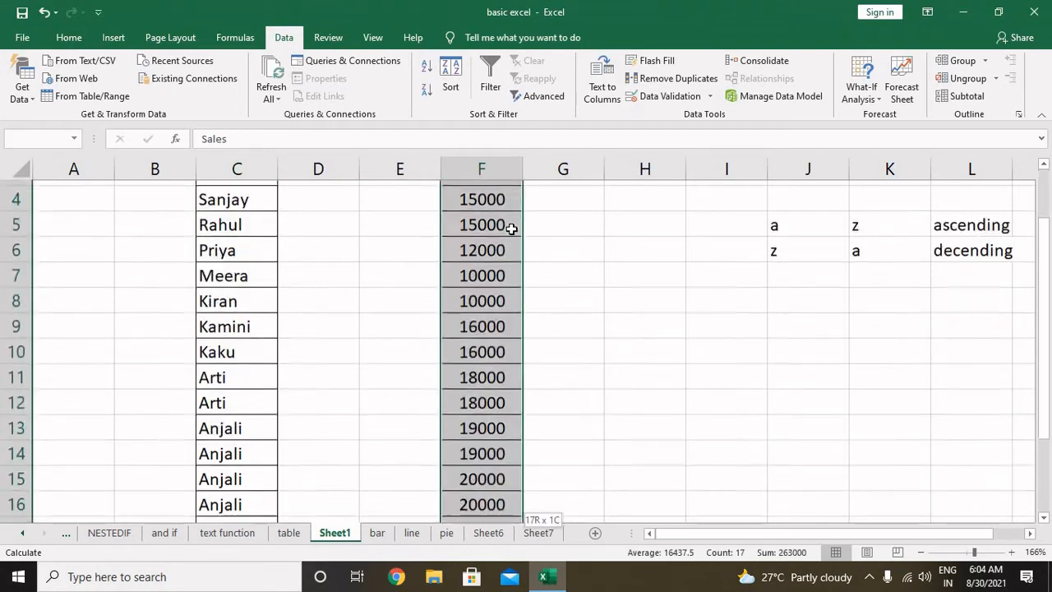
scroll(500, 211, "up", 1)
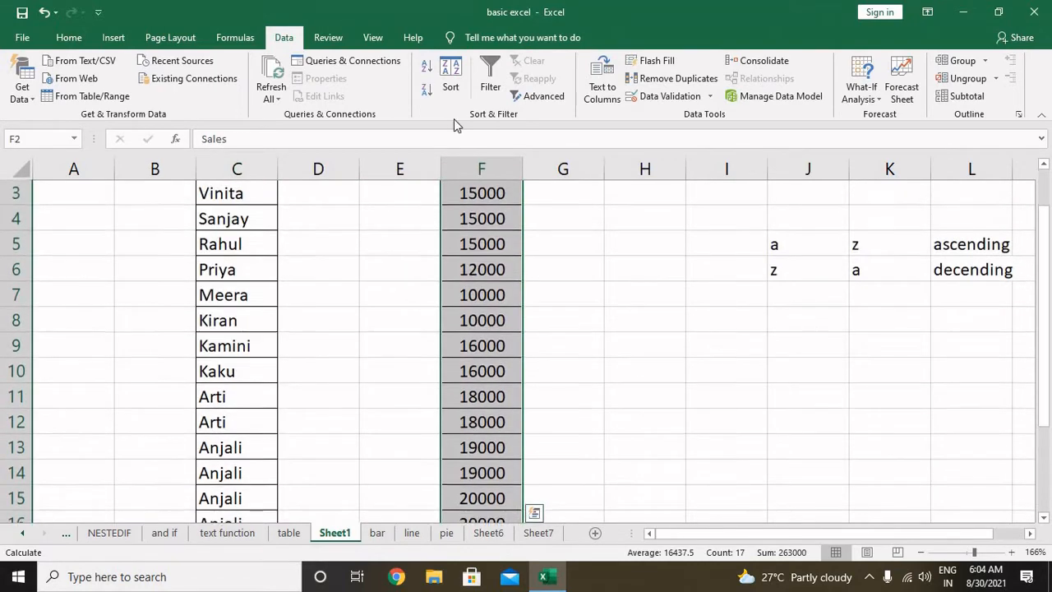
left_click(427, 66)
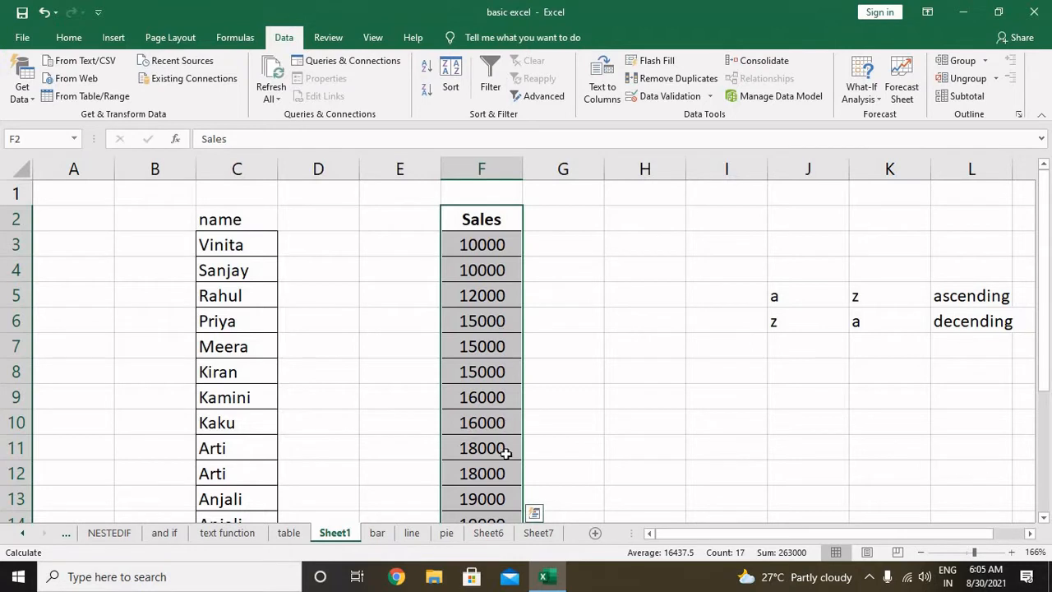
left_click(427, 90)
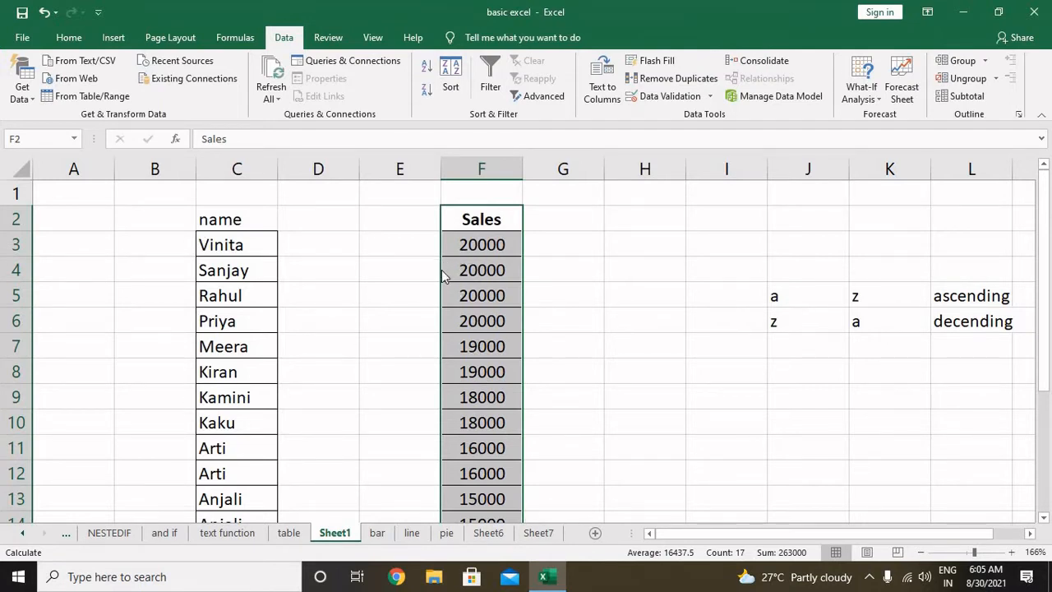
Move the Sales column back beside the names in column D and select the whole table C2:D18
left_click_drag(442, 275, 296, 271)
mouse_move(263, 239)
left_mouse_down()
mouse_move(245, 219)
mouse_move(253, 224)
left_mouse_up()
key("ctrl+shift+Down")
key("ctrl+shift+Right")
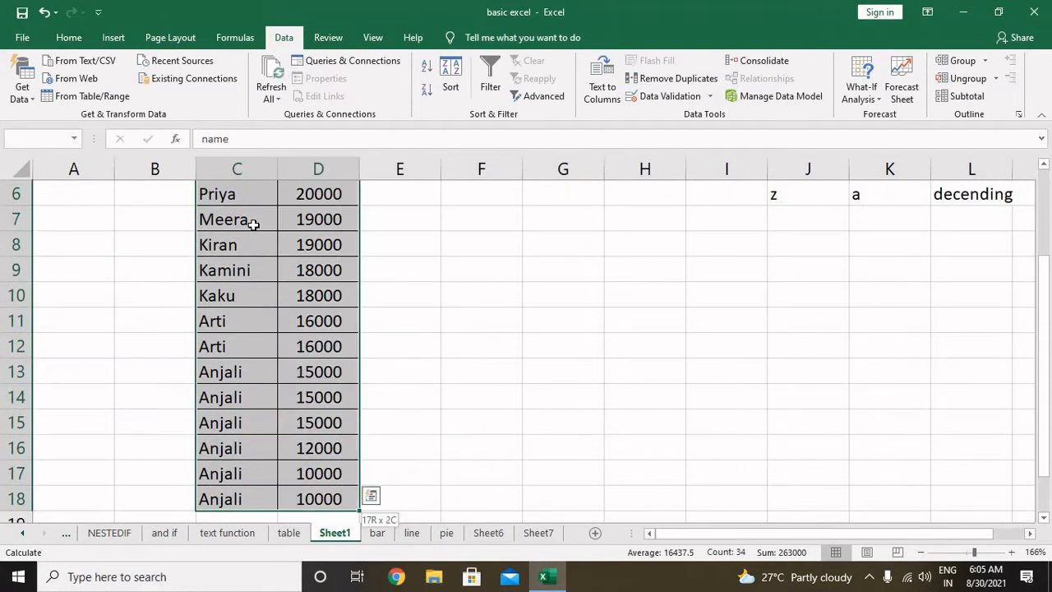
scroll(347, 249, "up", 2)
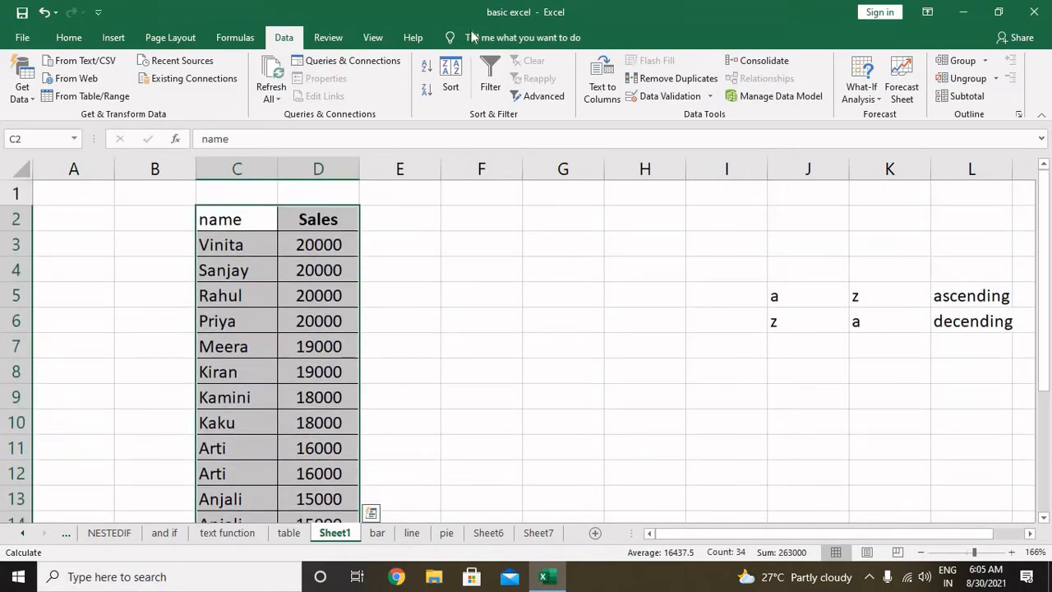
Sort the selected name and Sales table by name, trying A to Z and finishing with Z to A
left_click(422, 74)
left_click(425, 88)
left_click(428, 67)
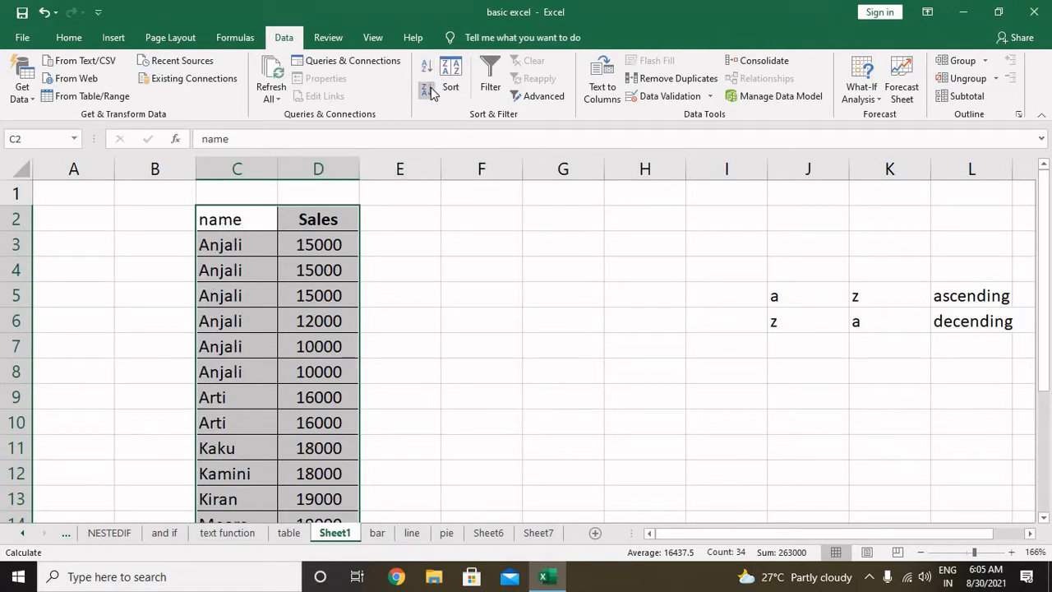
left_click(428, 89)
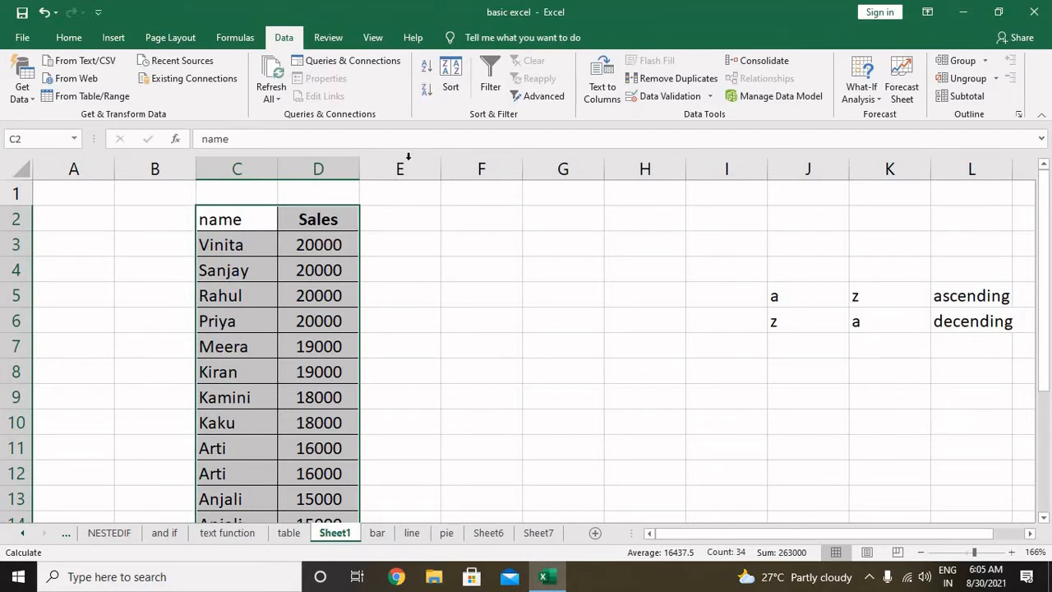
Custom-sort the table by the Sales column on cell values, in Smallest to Largest order
left_click(452, 84)
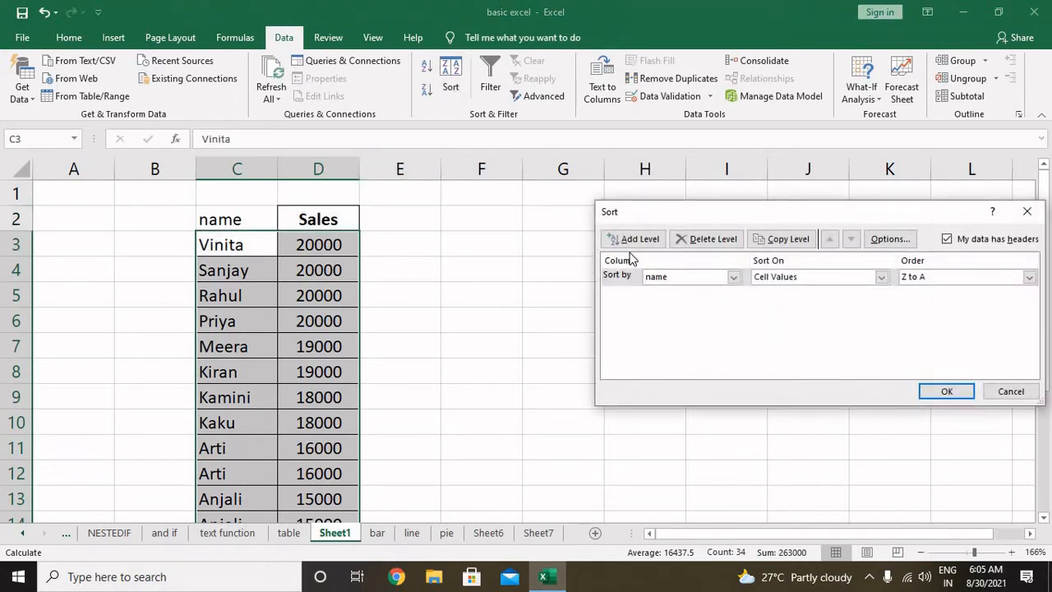
left_click(682, 279)
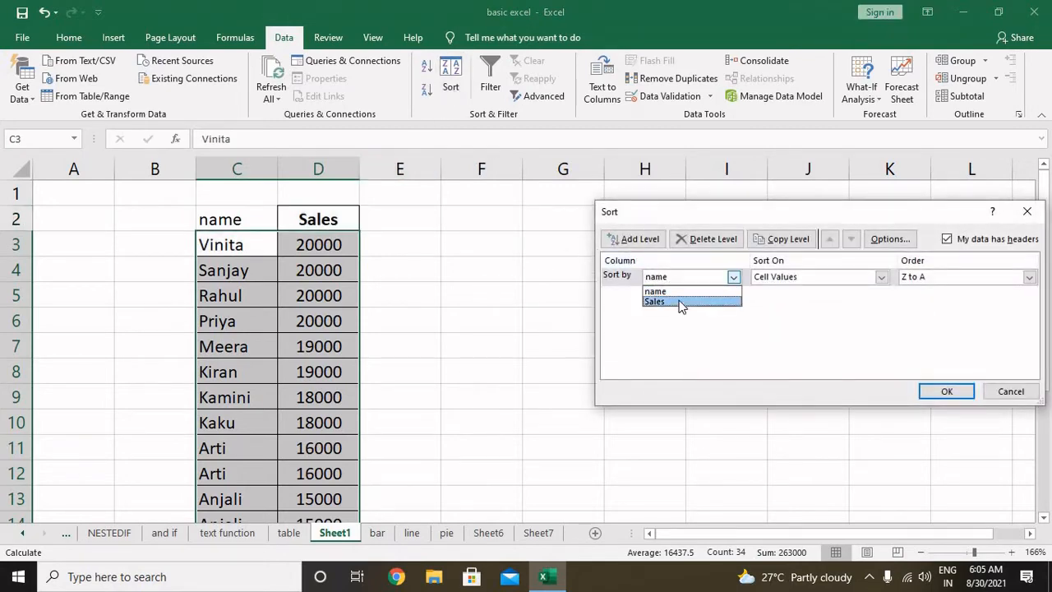
left_click(679, 304)
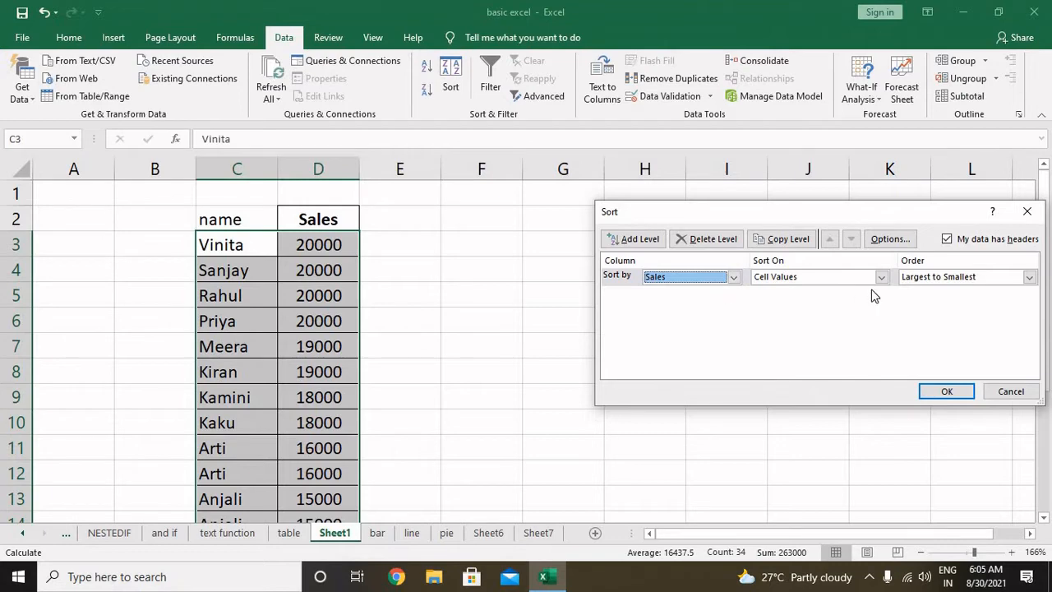
left_click_drag(943, 213, 764, 212)
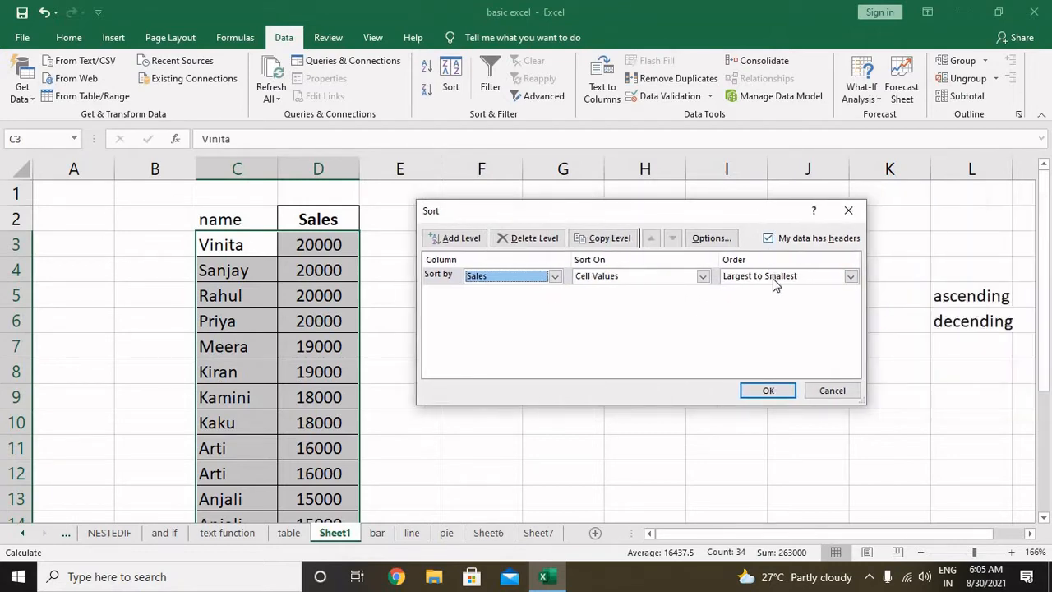
left_click(776, 282)
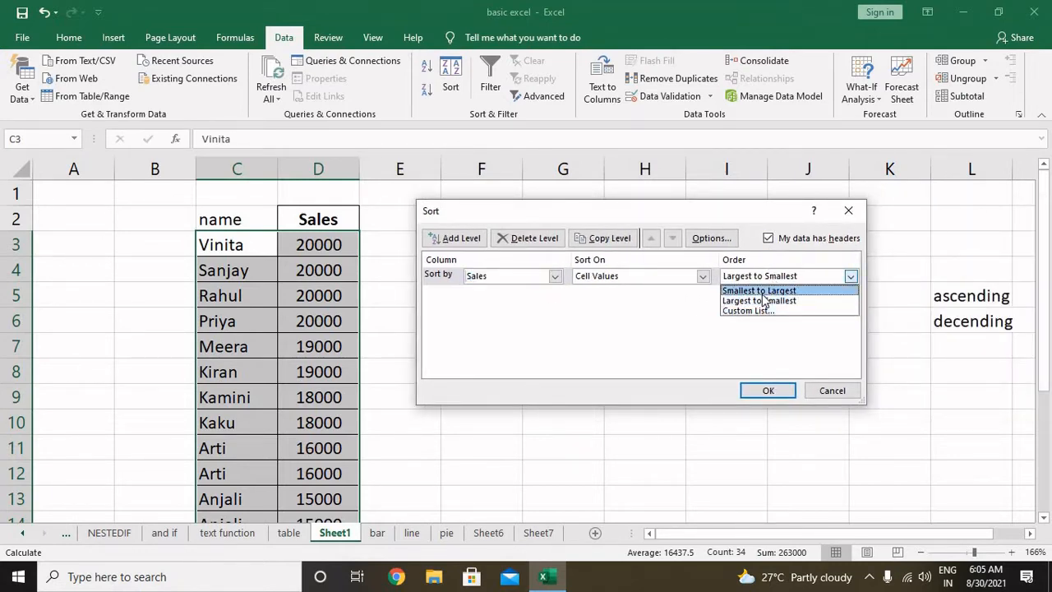
left_click(764, 352)
left_click(768, 391)
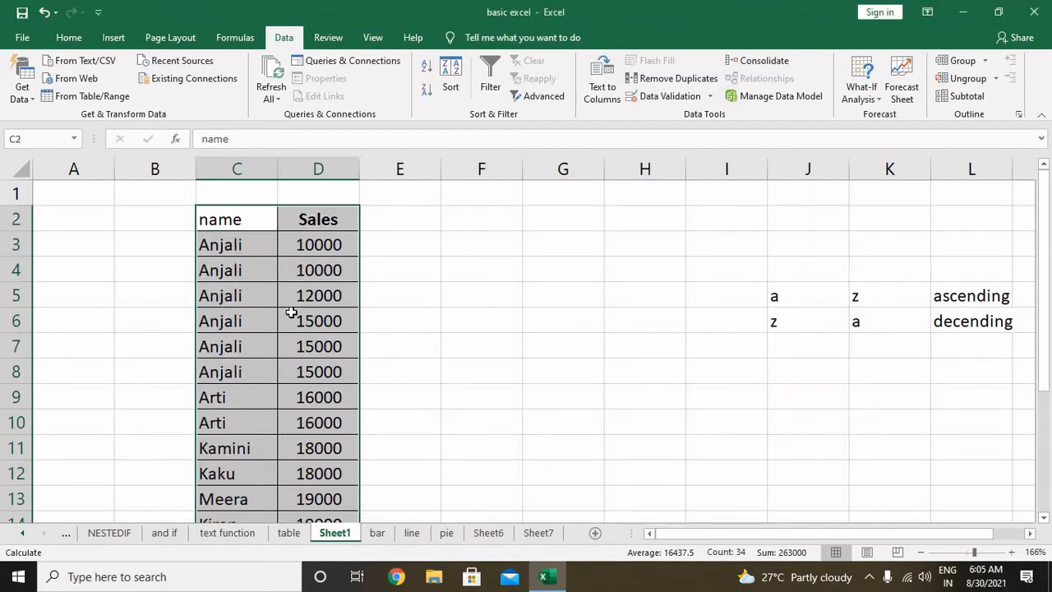
On the table sheet, clear the contents of the two small extract tables from F5 across to column J
left_click(288, 534)
scroll(247, 353, "up", 1)
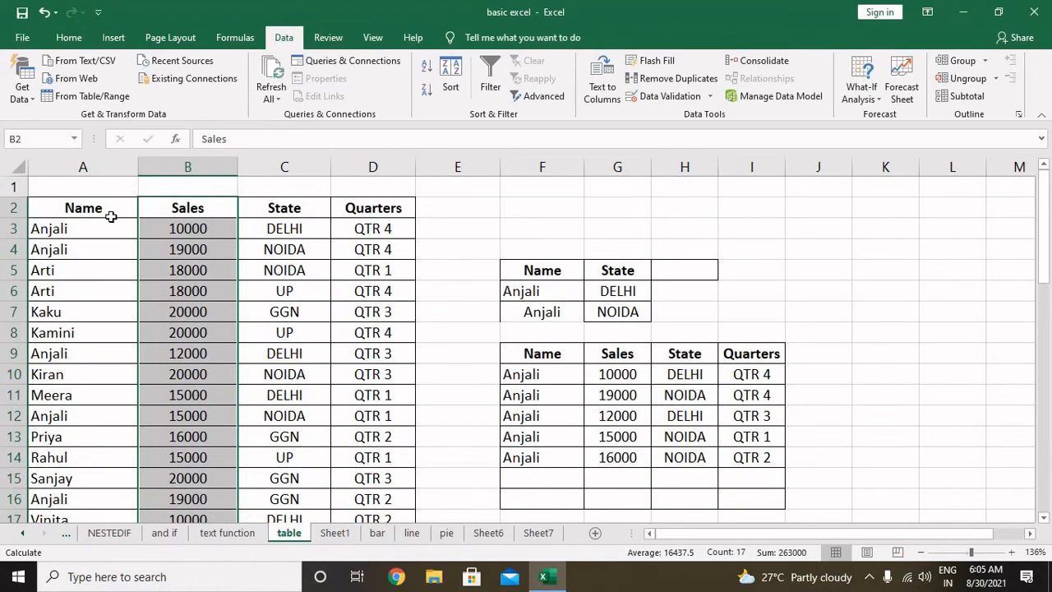
left_click(111, 217)
left_click_drag(532, 267, 803, 458)
key("Delete")
scroll(307, 357, "up", 2)
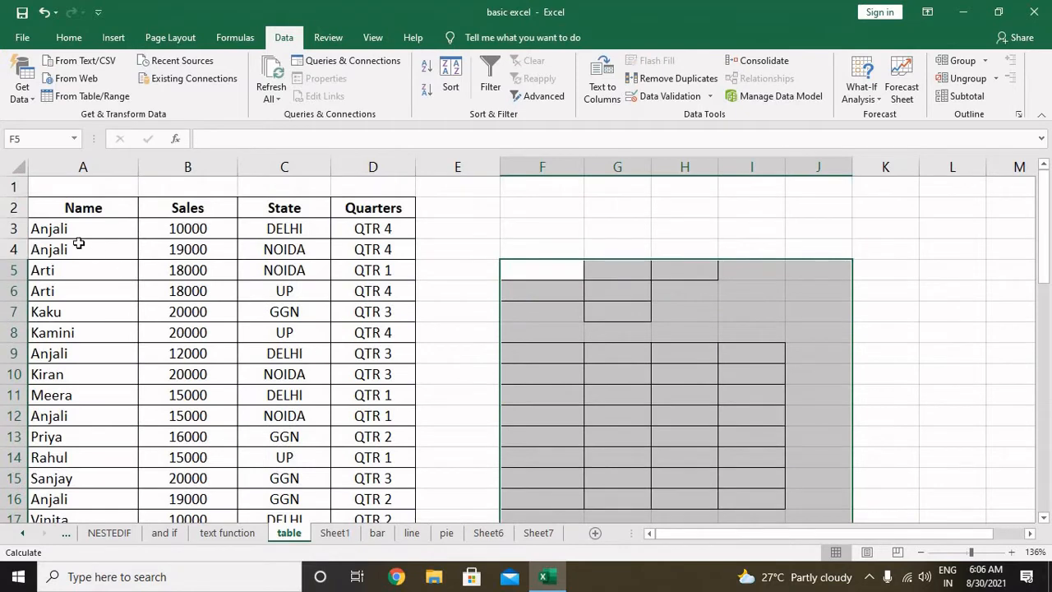
Custom-sort the whole Name, Sales, State and Quarters table by Name A to Z and then by Sales Smallest to Largest
left_click(85, 217)
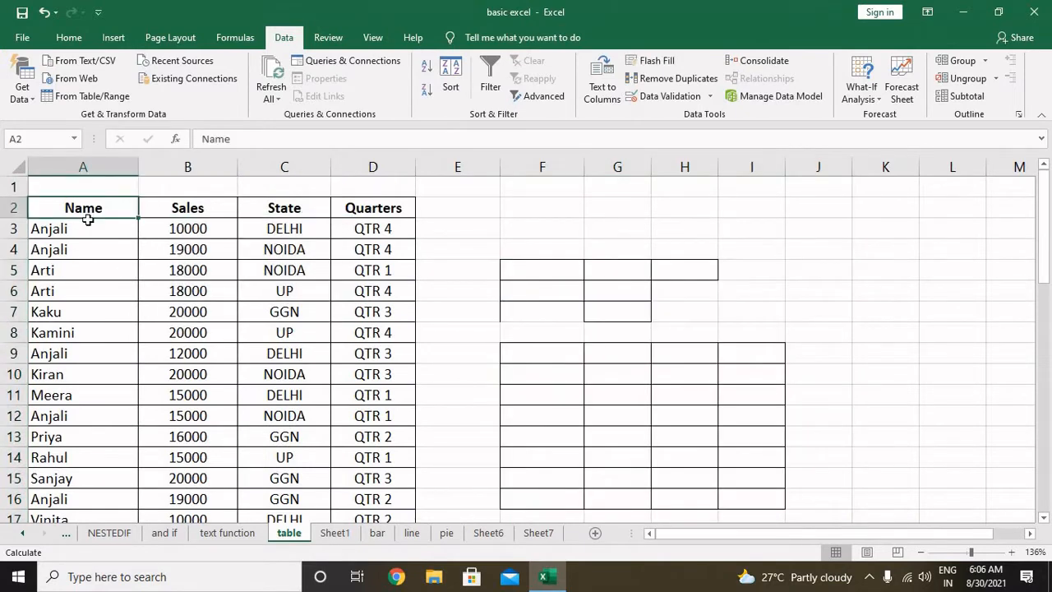
key("ctrl+shift+Down")
key("ctrl+shift+Right")
scroll(329, 300, "up", 1)
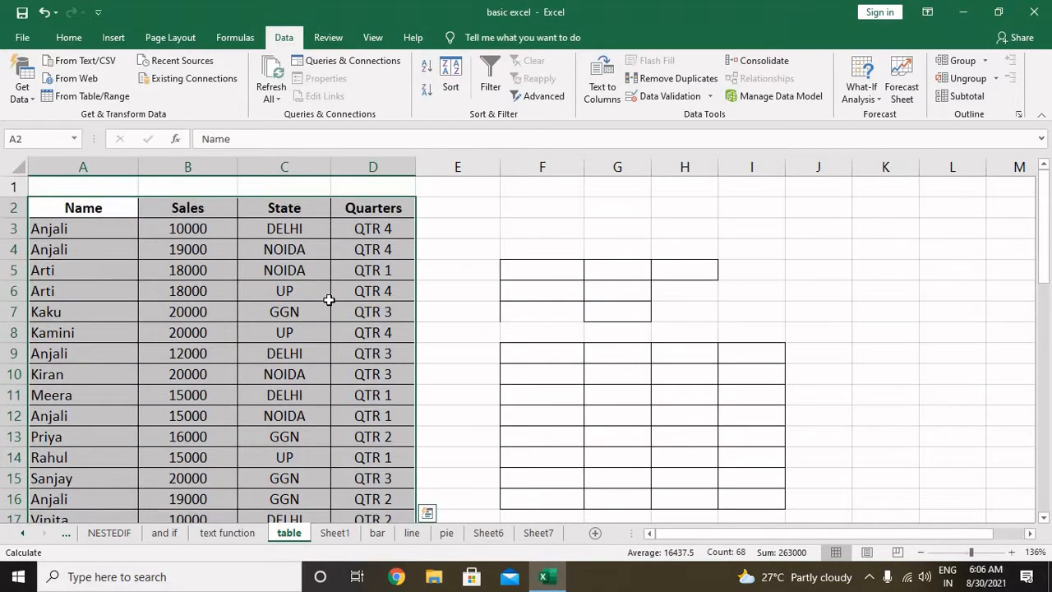
left_click(451, 82)
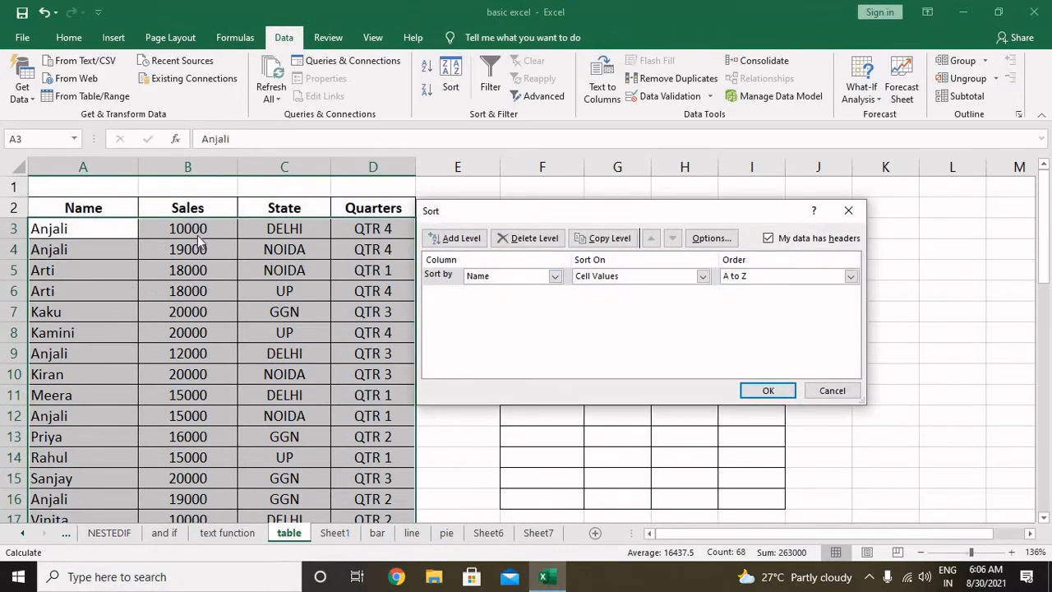
left_click(473, 240)
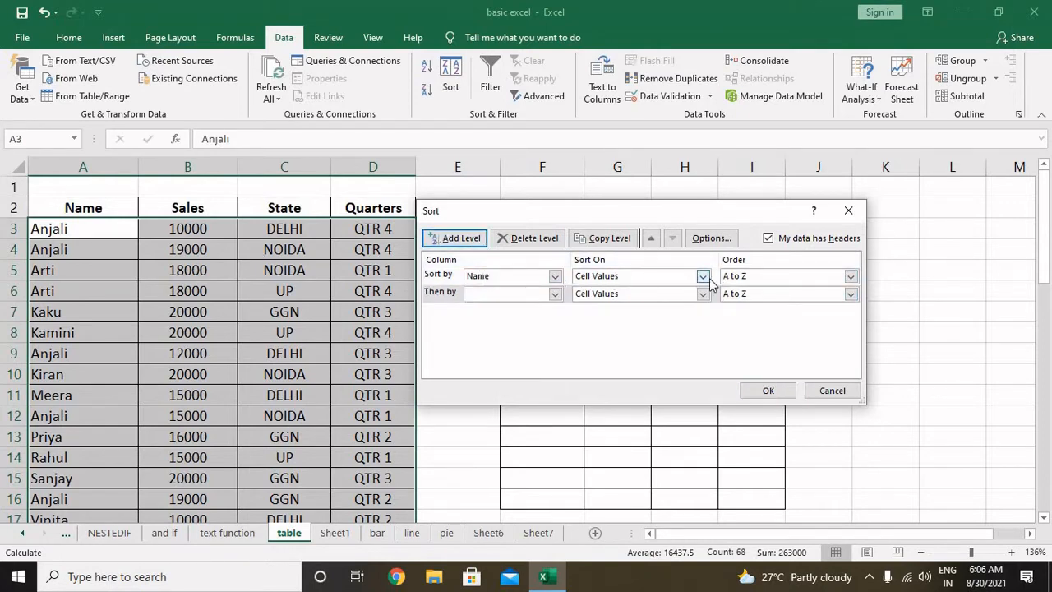
left_click(554, 294)
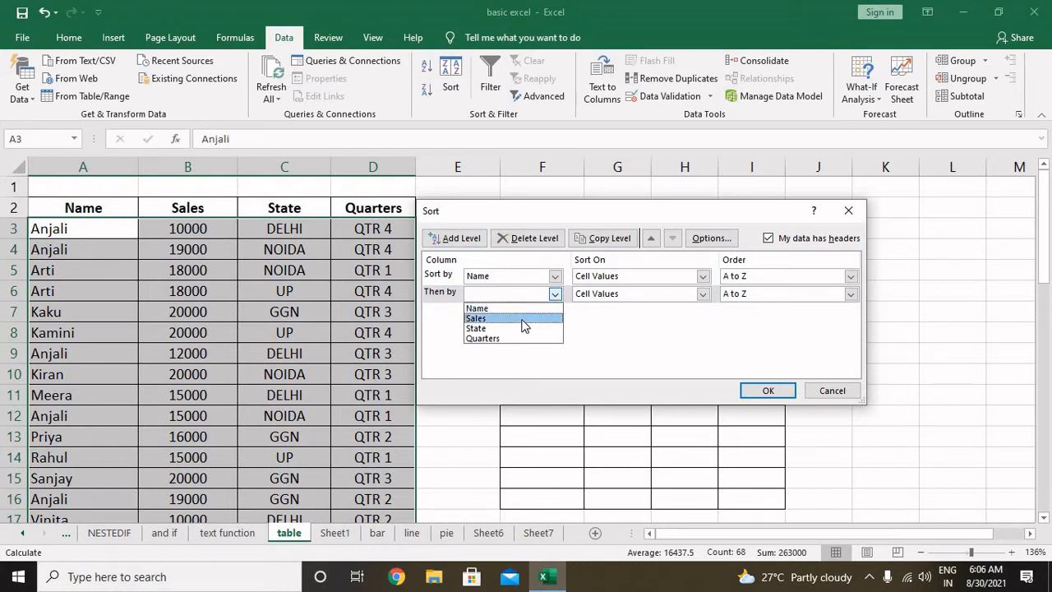
left_click(524, 319)
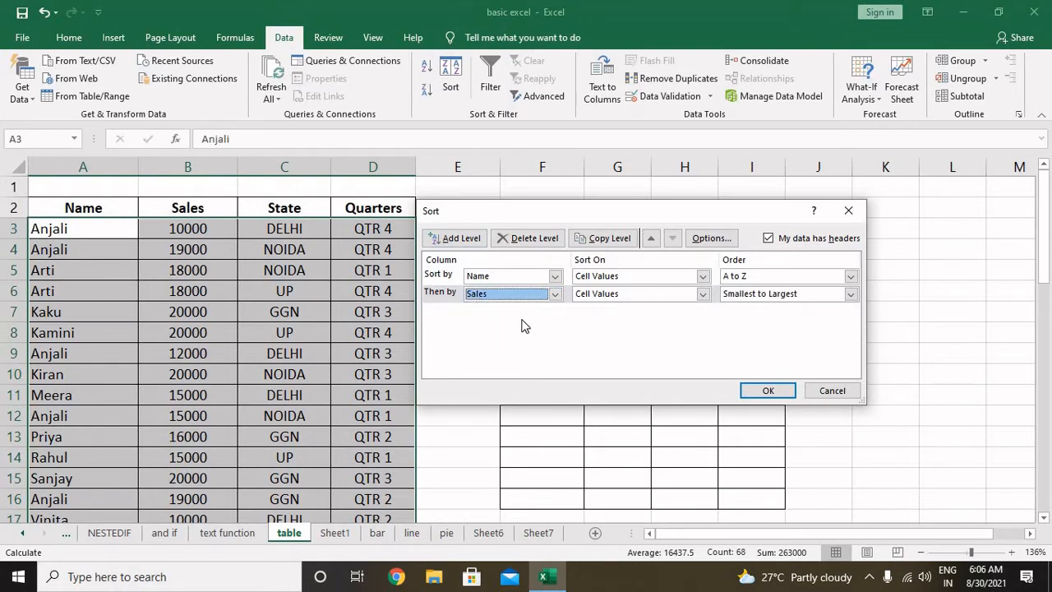
left_click(753, 295)
left_click(757, 308)
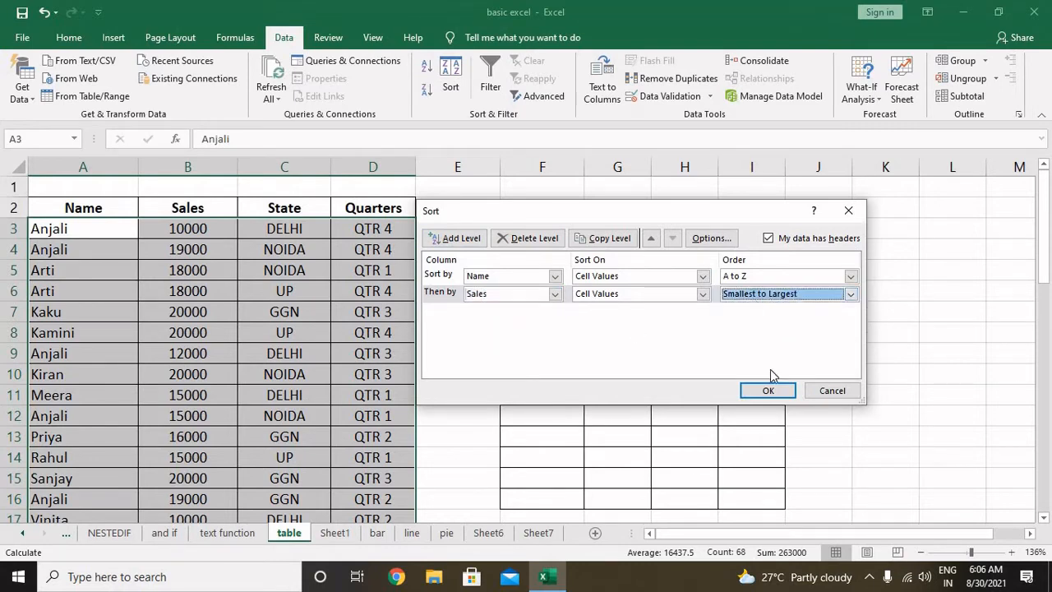
left_click(772, 390)
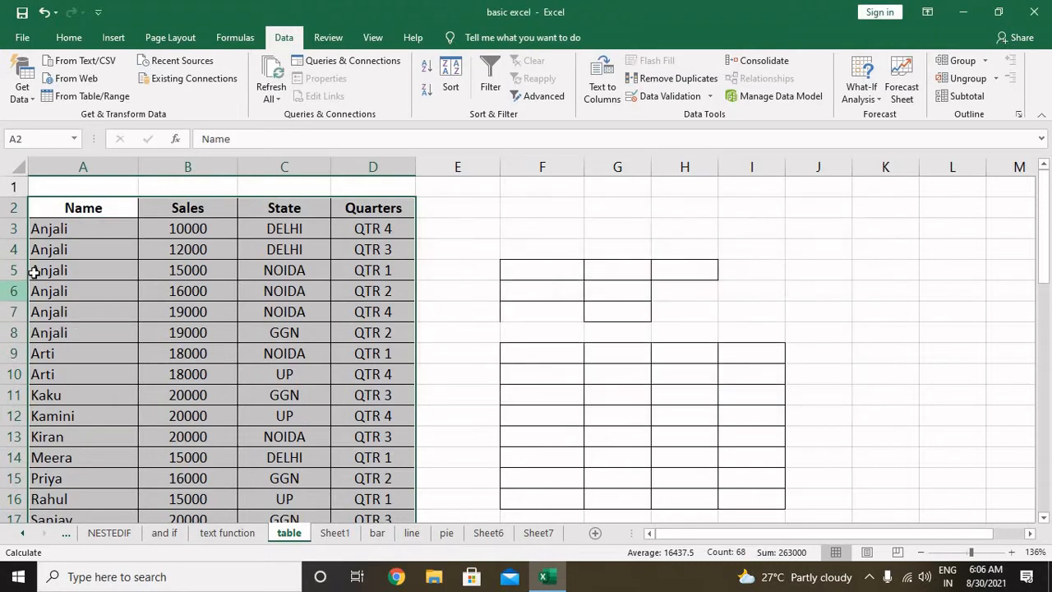
Examine how the Sales values are ordered within each repeated name in the sorted table
left_click_drag(49, 230, 174, 298)
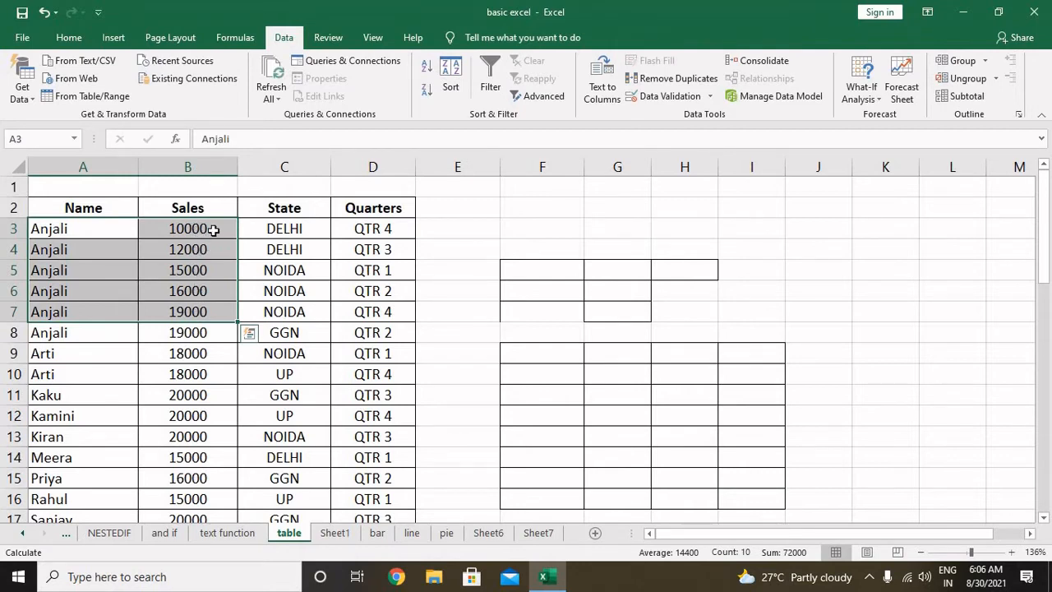
left_click(197, 332)
left_click_drag(82, 231, 197, 329)
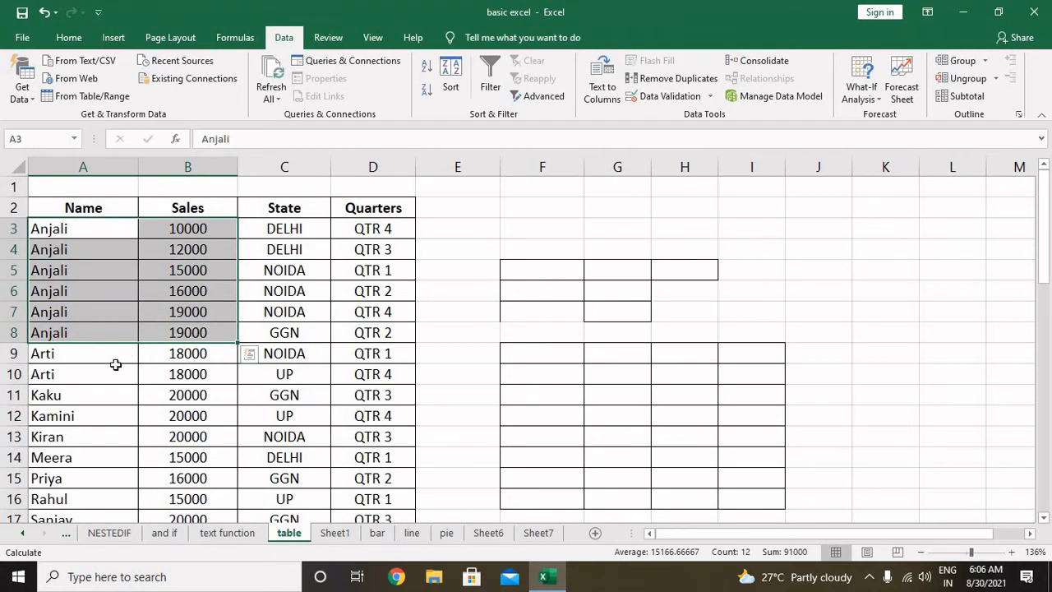
left_click_drag(115, 355, 188, 371)
scroll(183, 367, "down", 1)
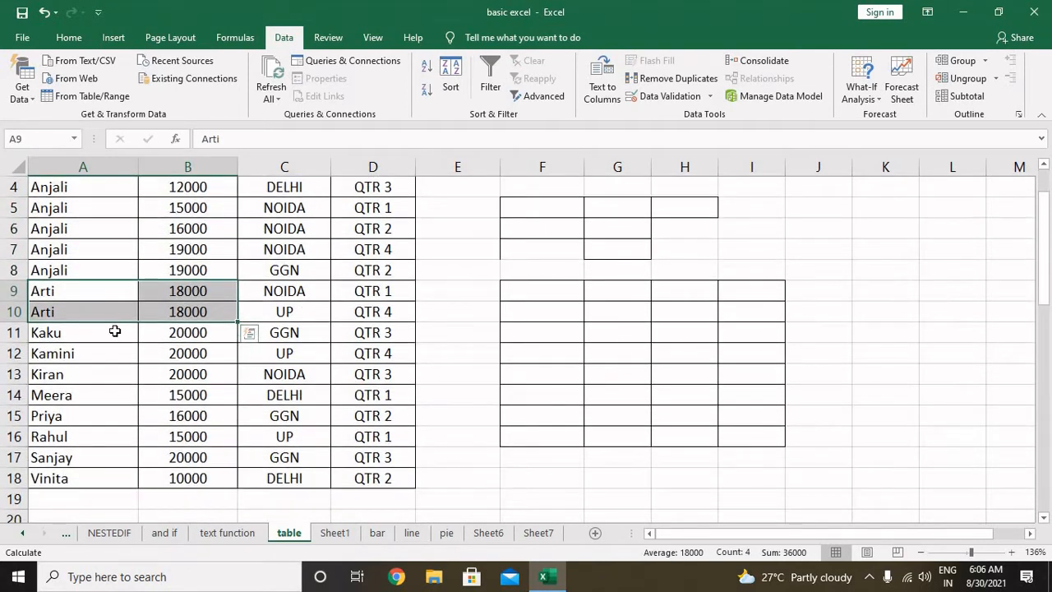
left_click_drag(113, 331, 144, 350)
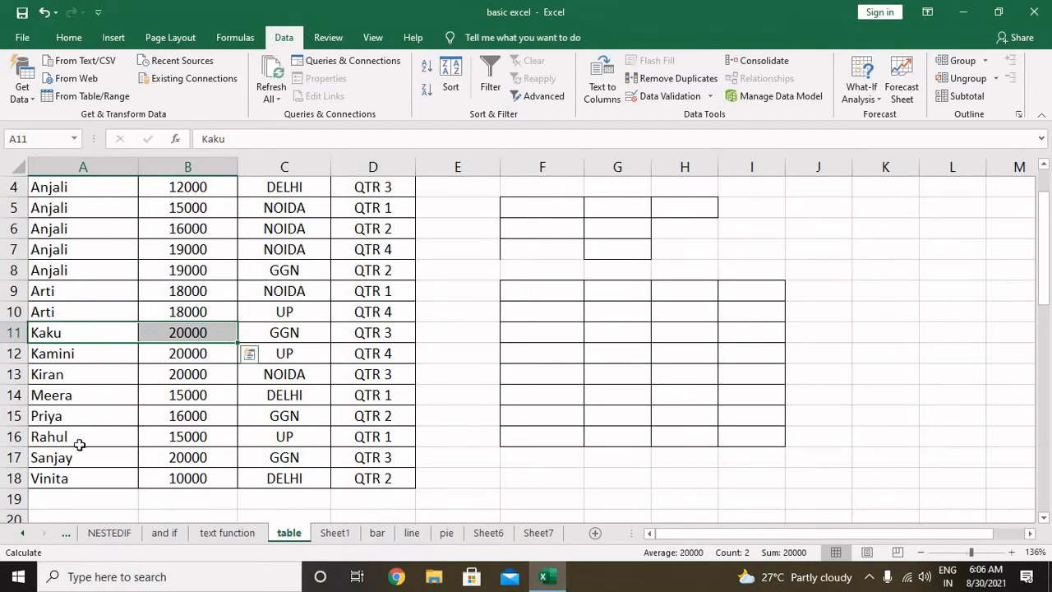
scroll(115, 457, "up", 1)
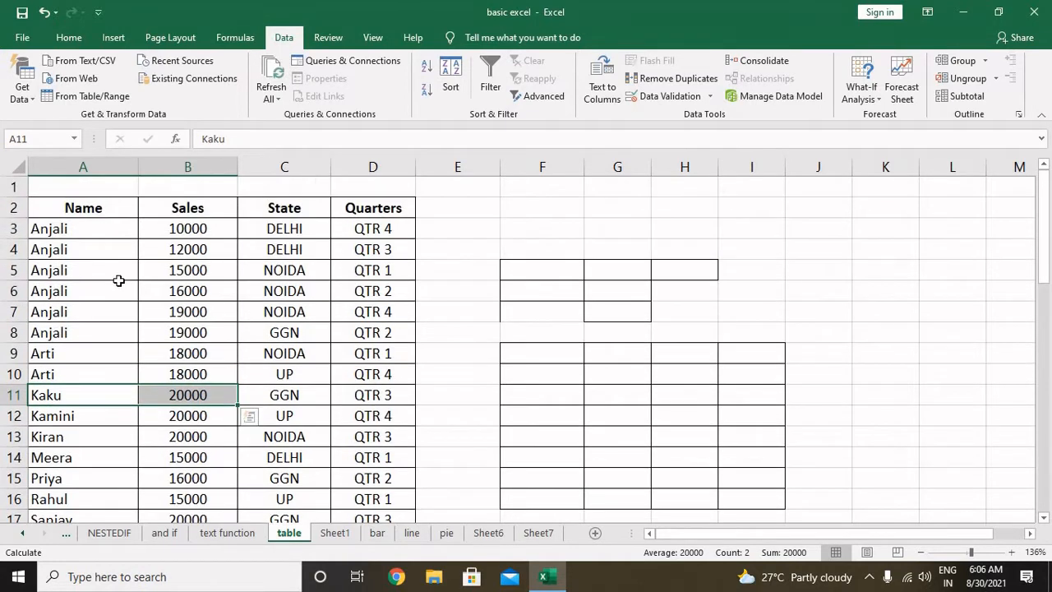
Try adding a third sort level on State after Name and Sales, delete that level and cancel the sort
left_click(115, 208)
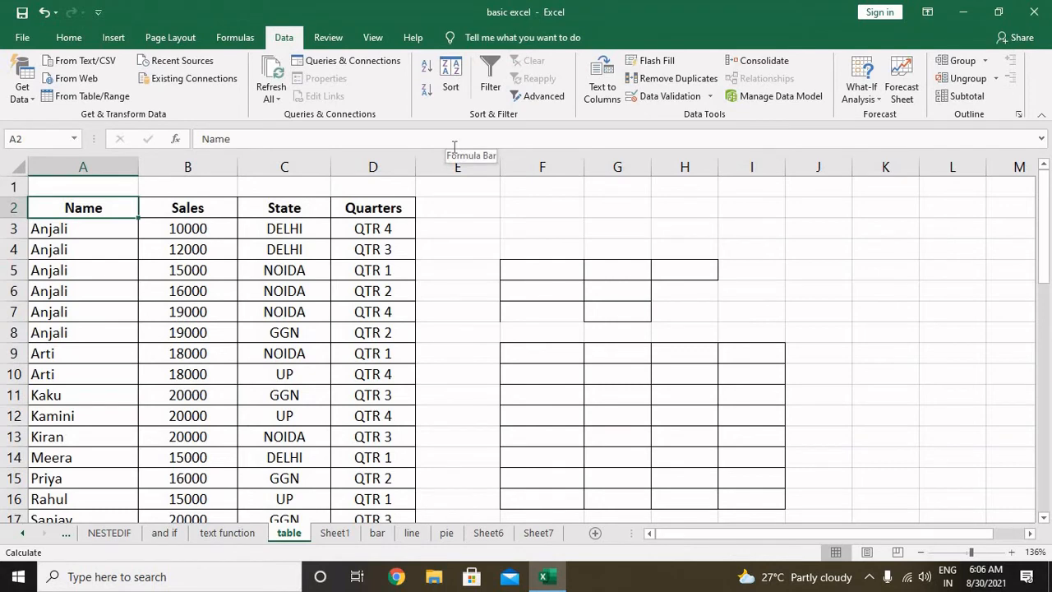
key("ctrl+shift+Down")
key("ctrl+shift+Right")
scroll(481, 181, "up", 1)
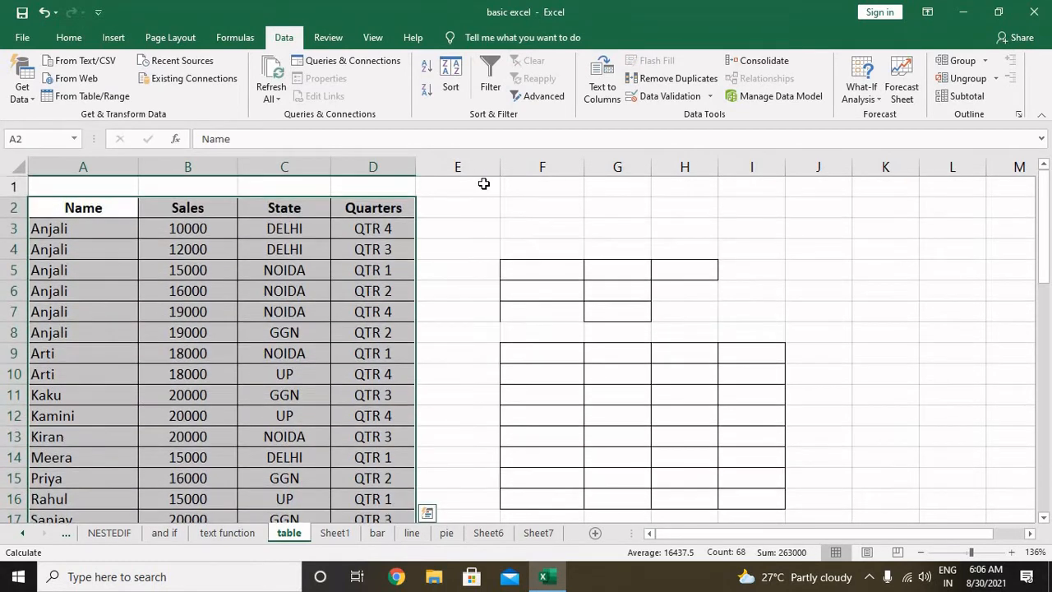
left_click(449, 72)
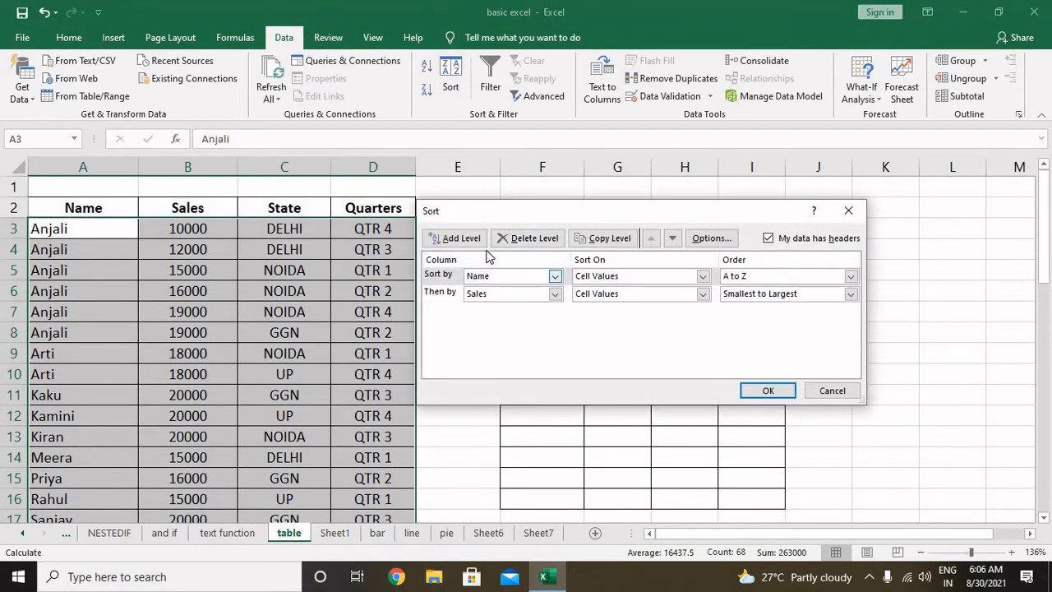
left_click(473, 241)
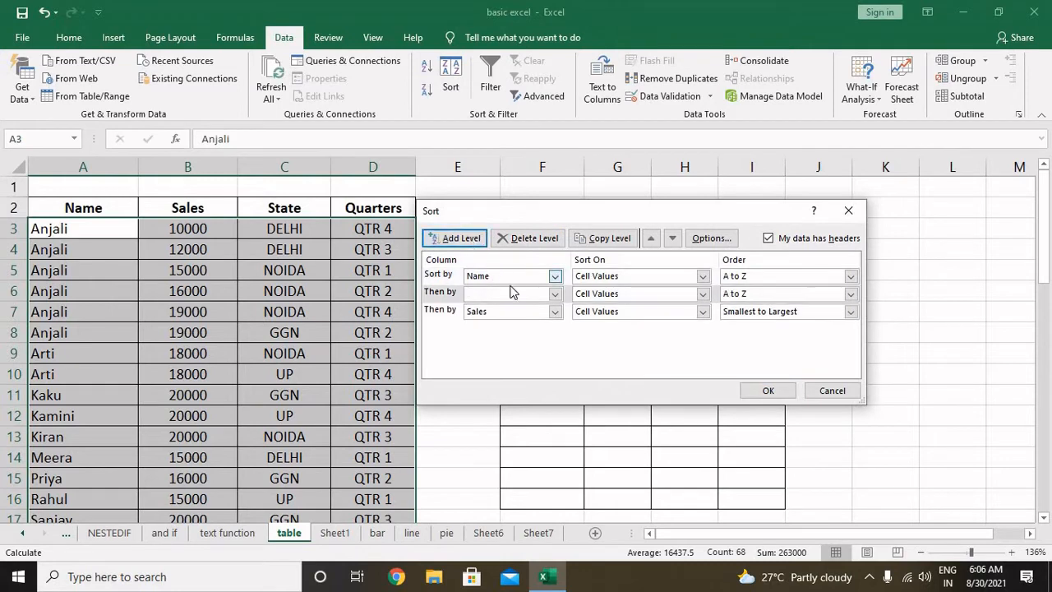
left_click(513, 313)
left_click(515, 290)
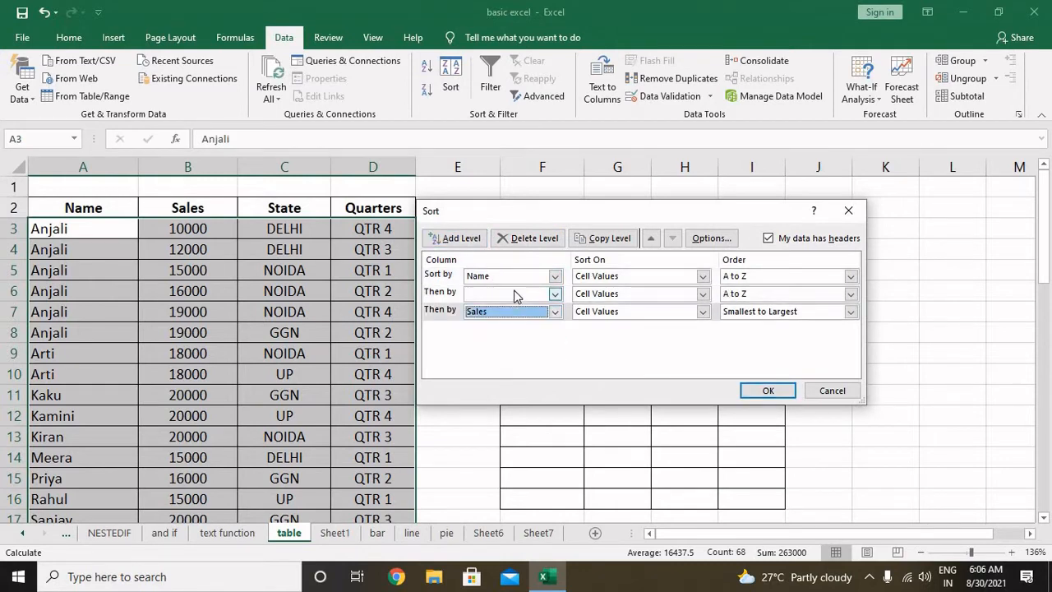
left_click(515, 293)
left_click(501, 321)
left_click(507, 312)
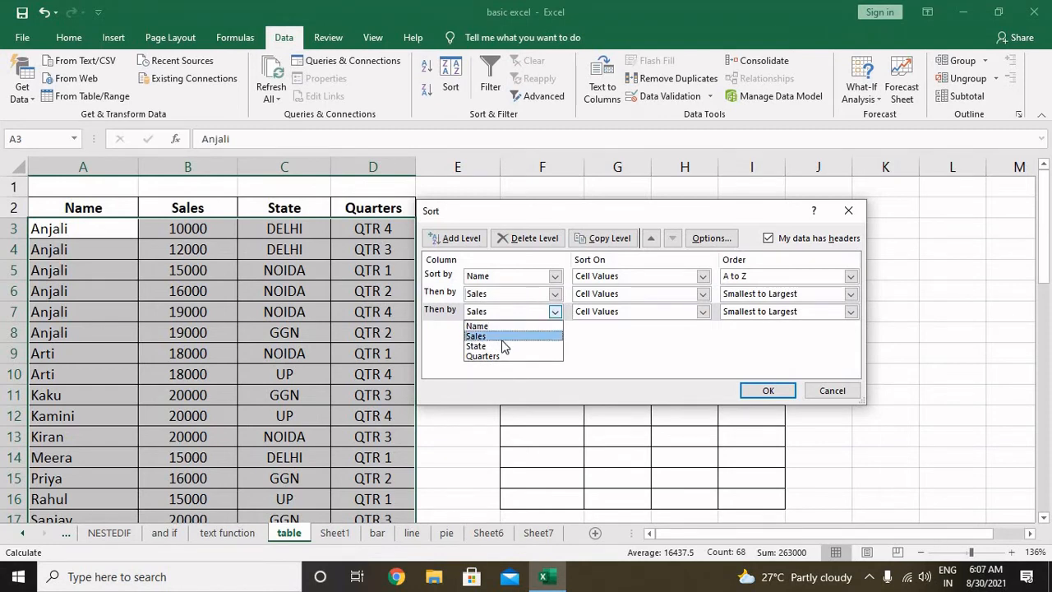
left_click(503, 347)
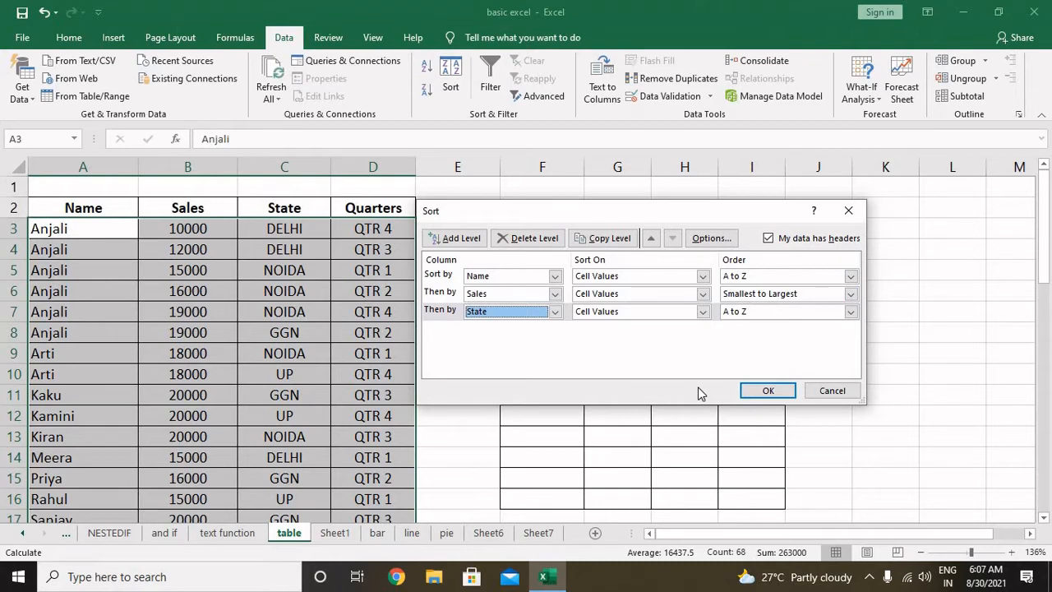
left_click(532, 239)
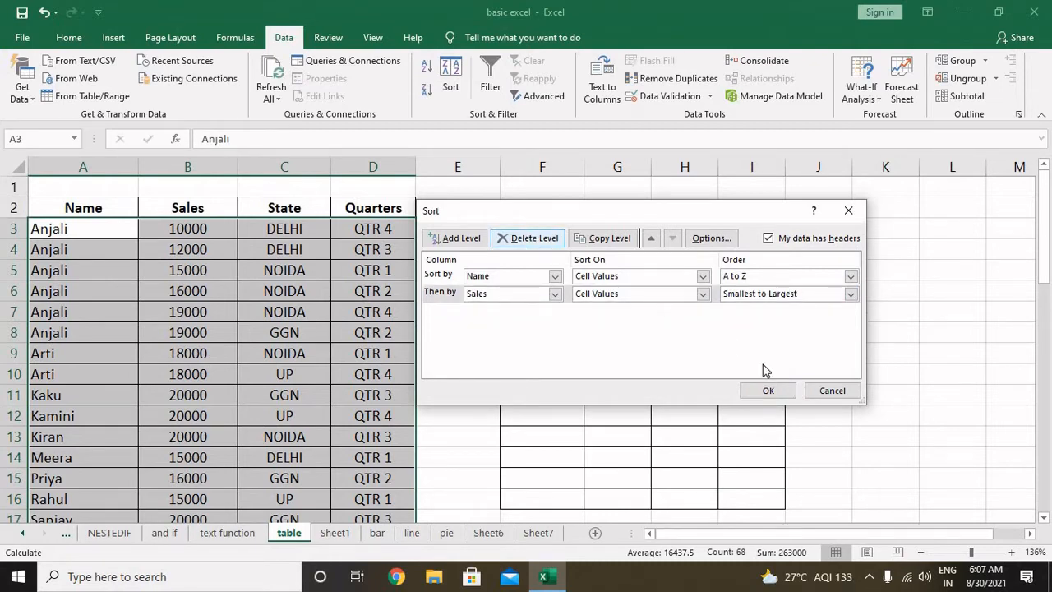
left_click(845, 391)
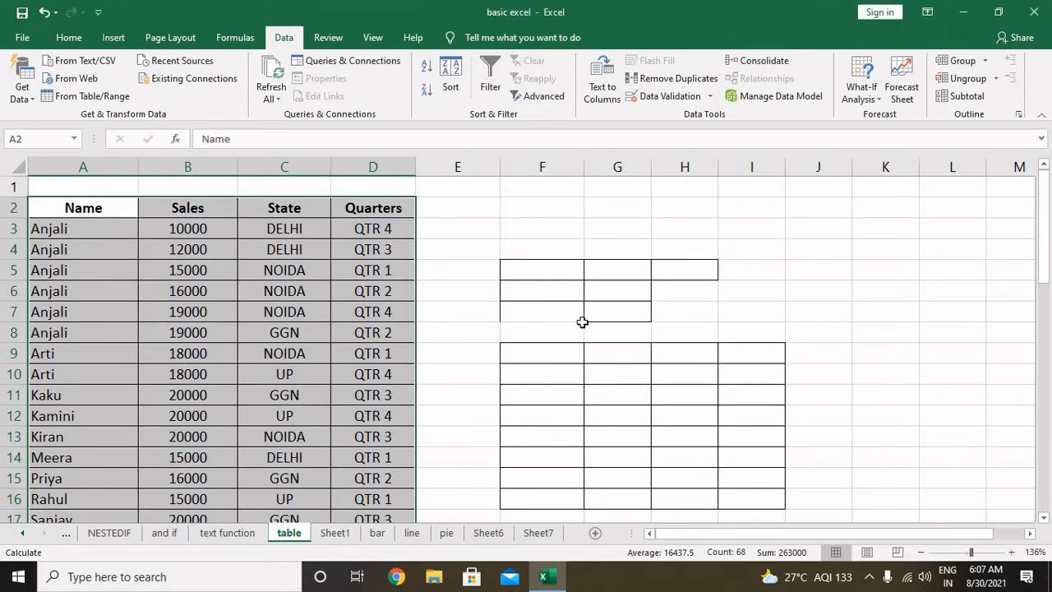
Enter the criteria heading "name" in F5 and the first listed person's name in lowercase in F6
left_click(560, 272)
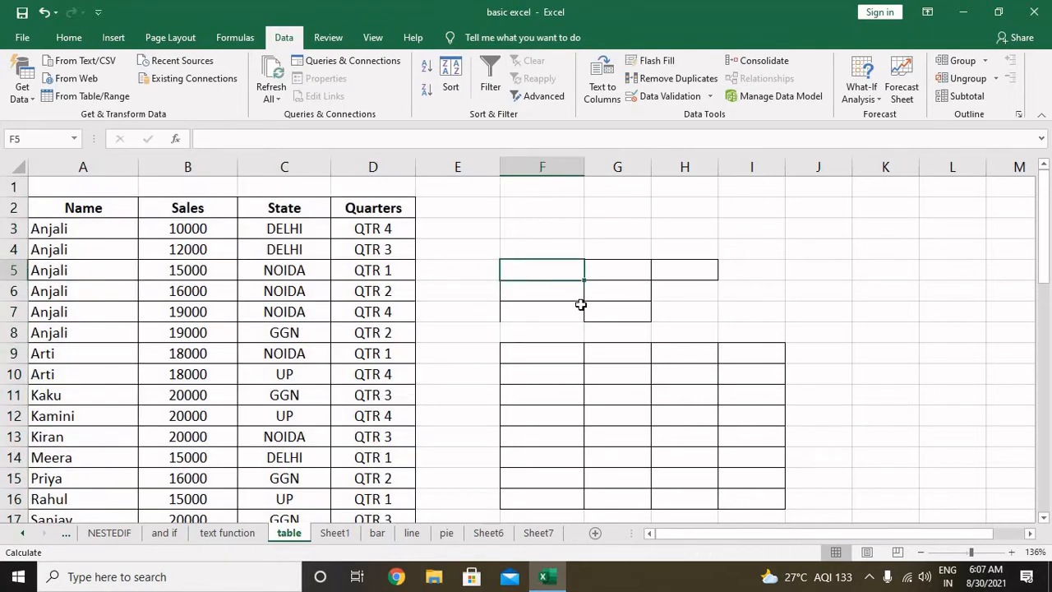
type("name")
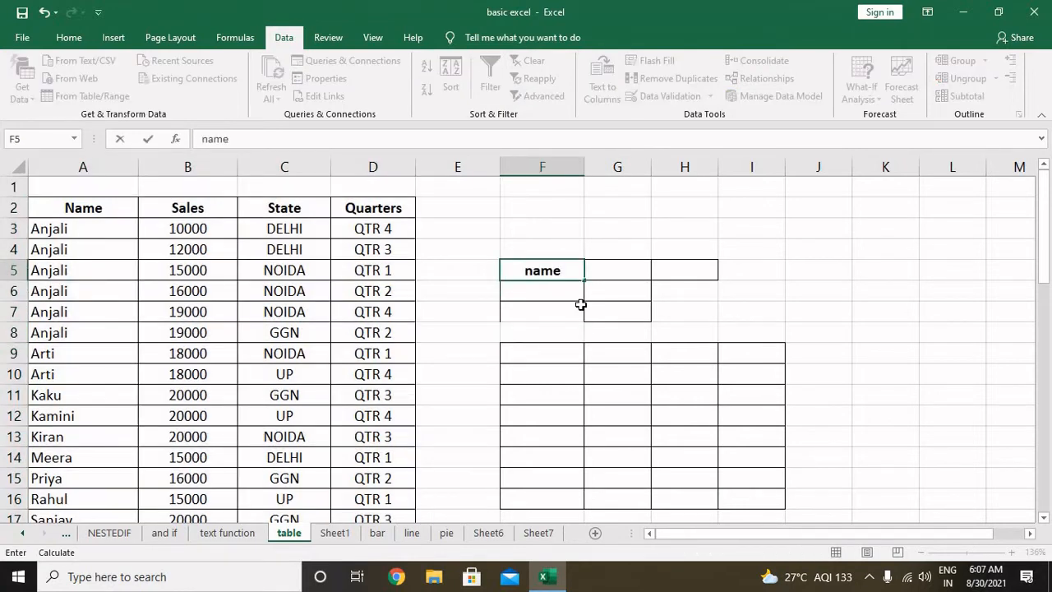
key("Return")
type("anjali")
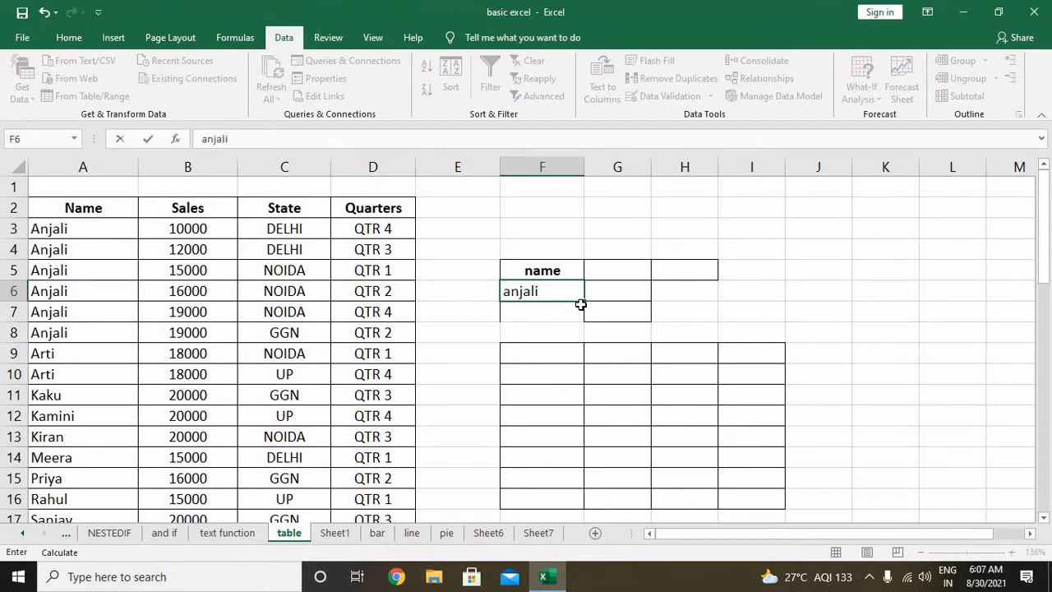
key("Return")
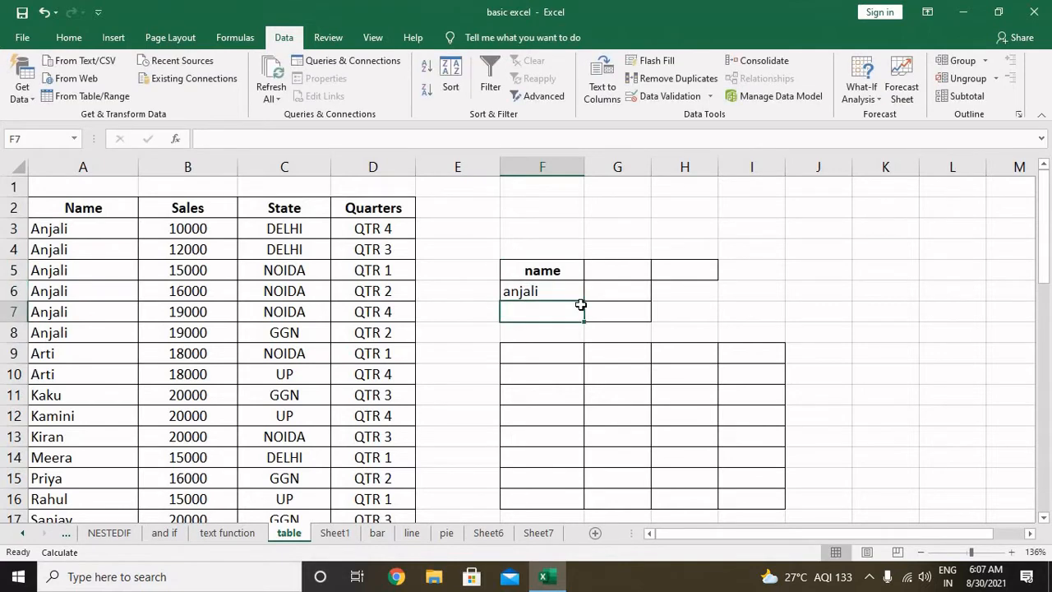
Check the criteria heading in F5 against the table heading in A2 with =EXACT(F5,A2) in G5, and clear that formula
left_click(544, 273)
left_click(74, 206)
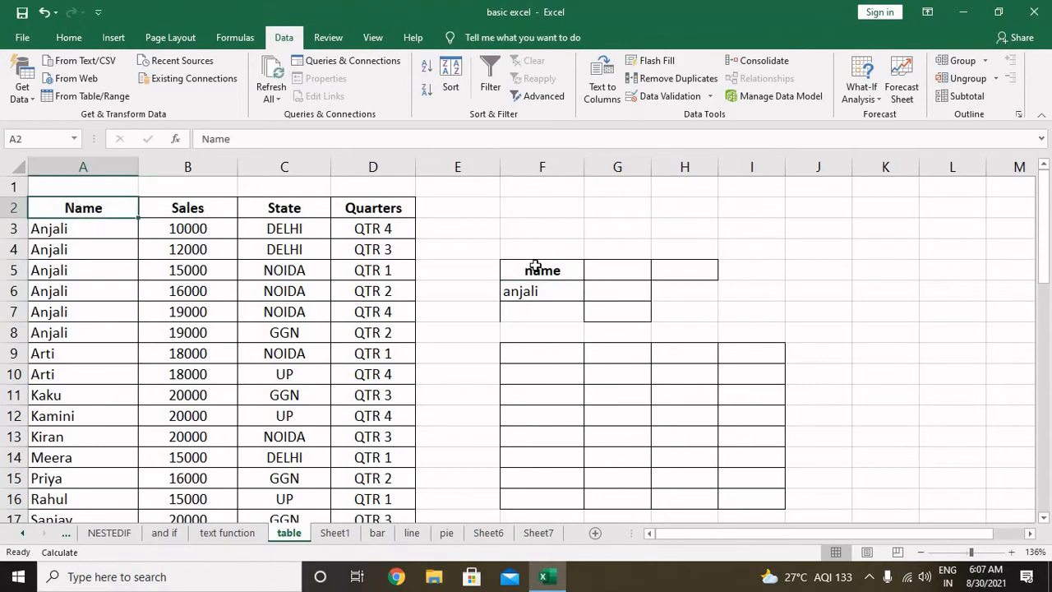
left_click(535, 265)
left_click(107, 245)
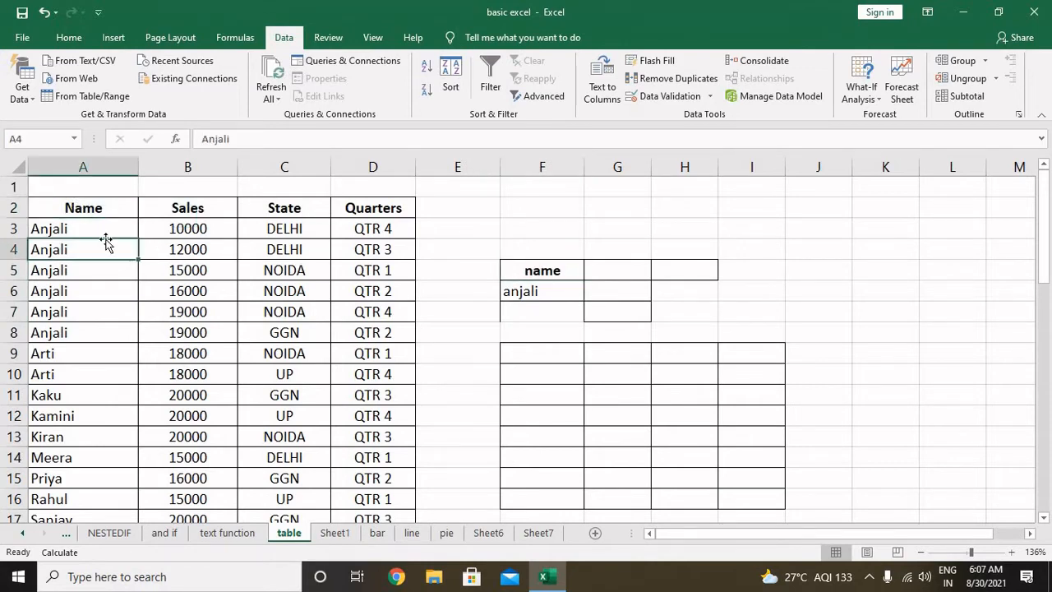
left_click(504, 287)
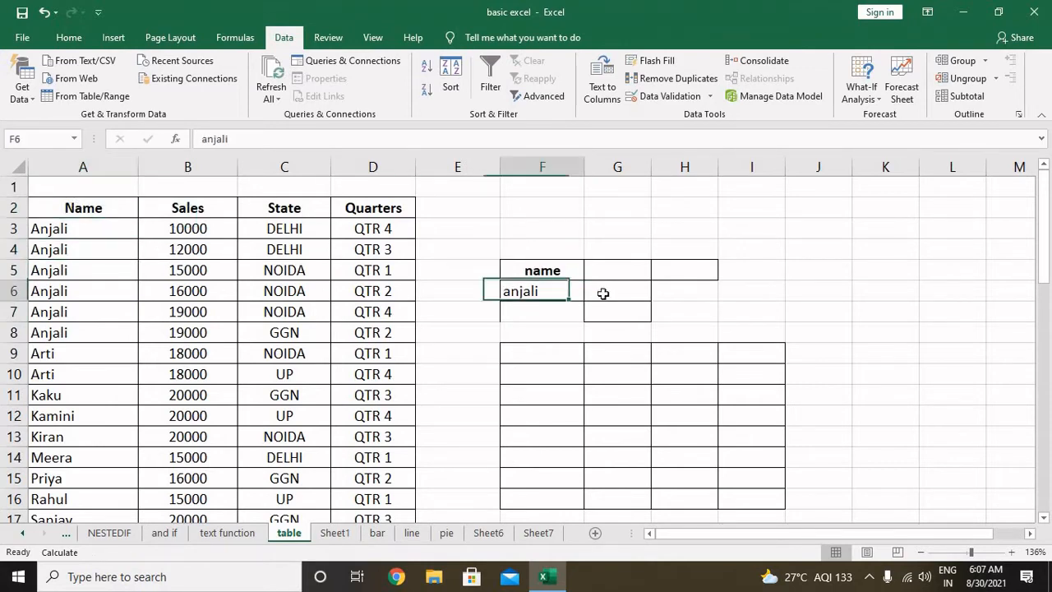
left_click(648, 273)
type("=ex")
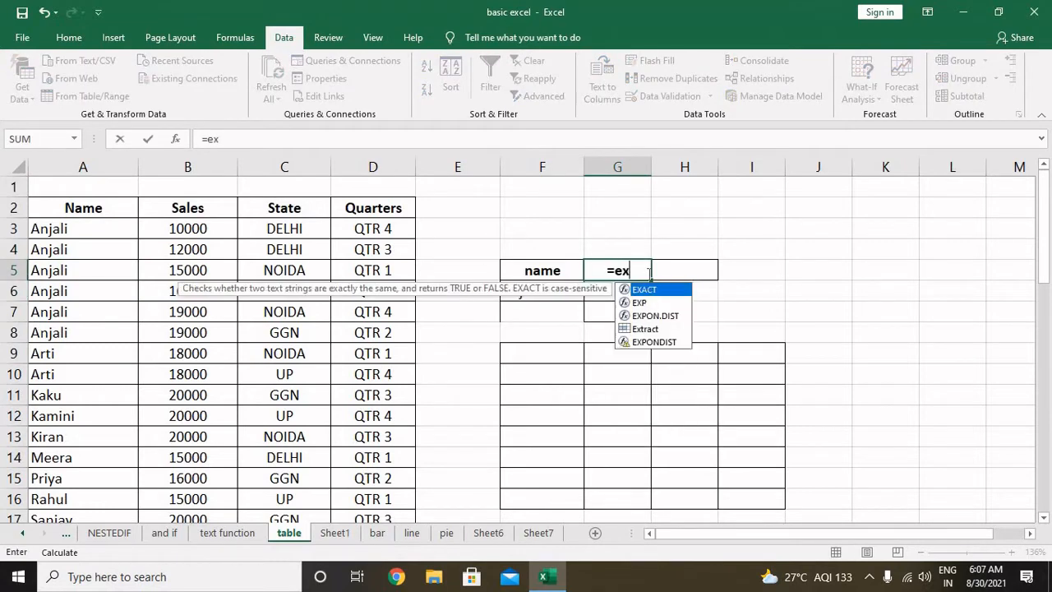
type("act")
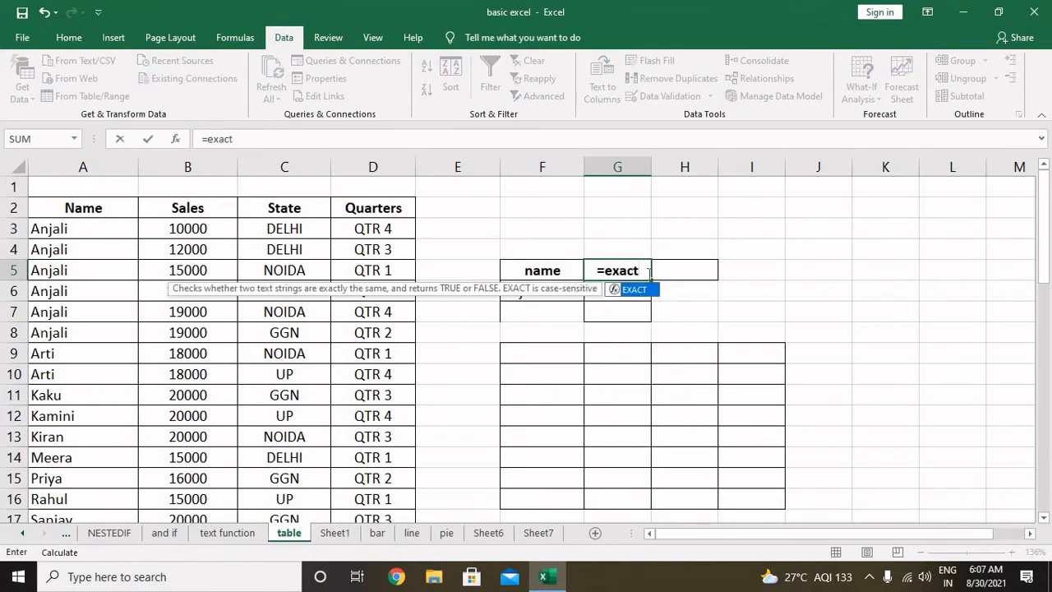
type("(")
left_click(535, 270)
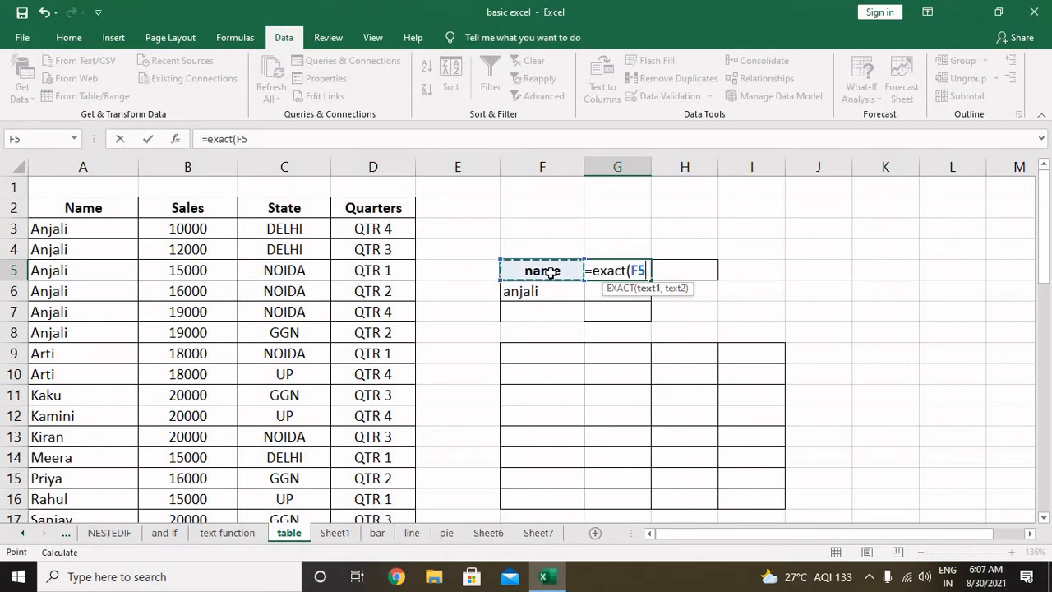
type(",")
left_click(131, 211)
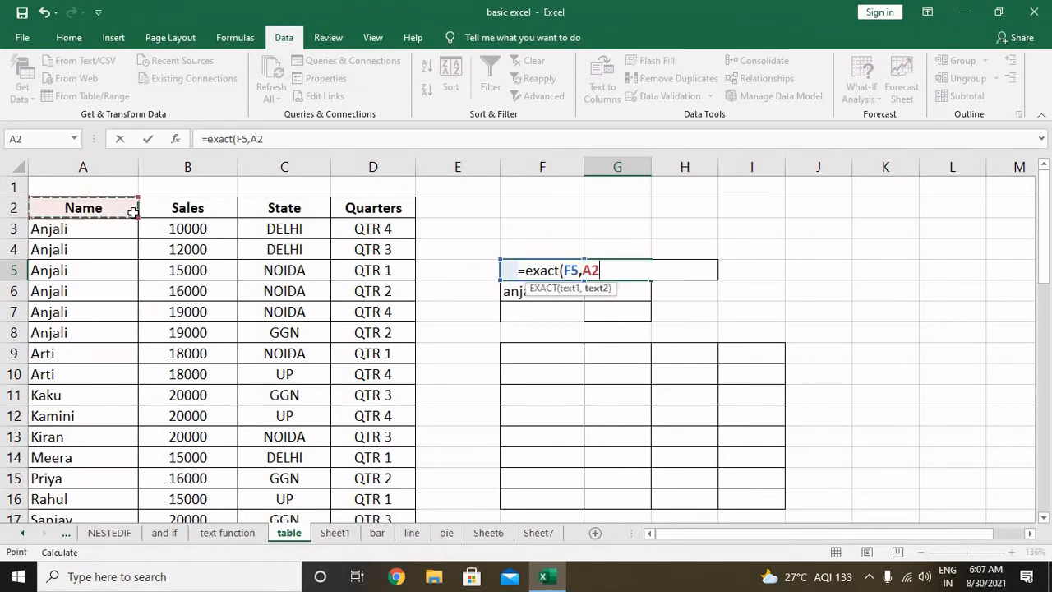
type(")")
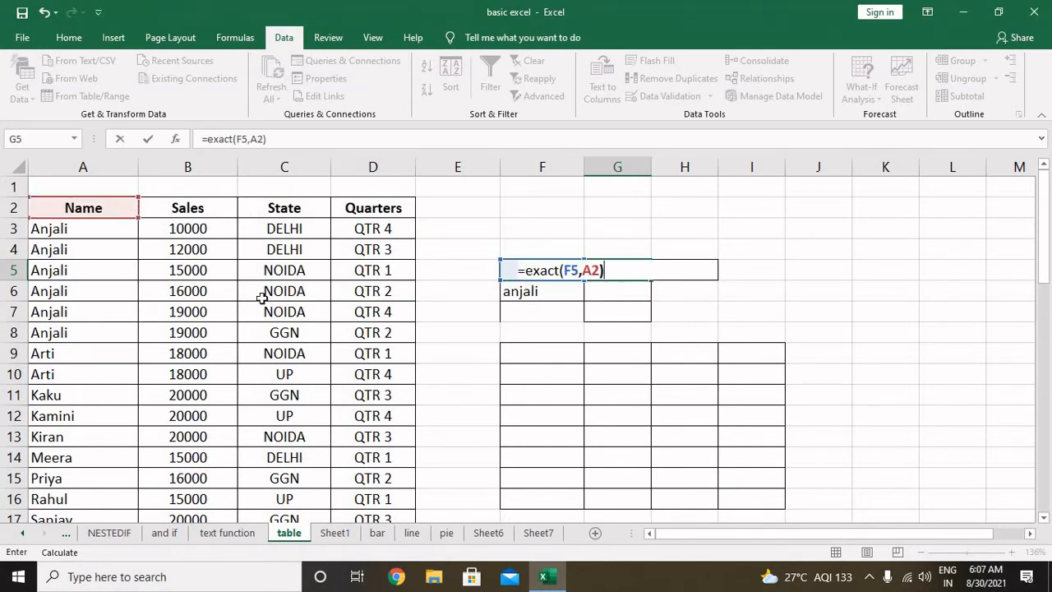
key("Return")
left_click(624, 270)
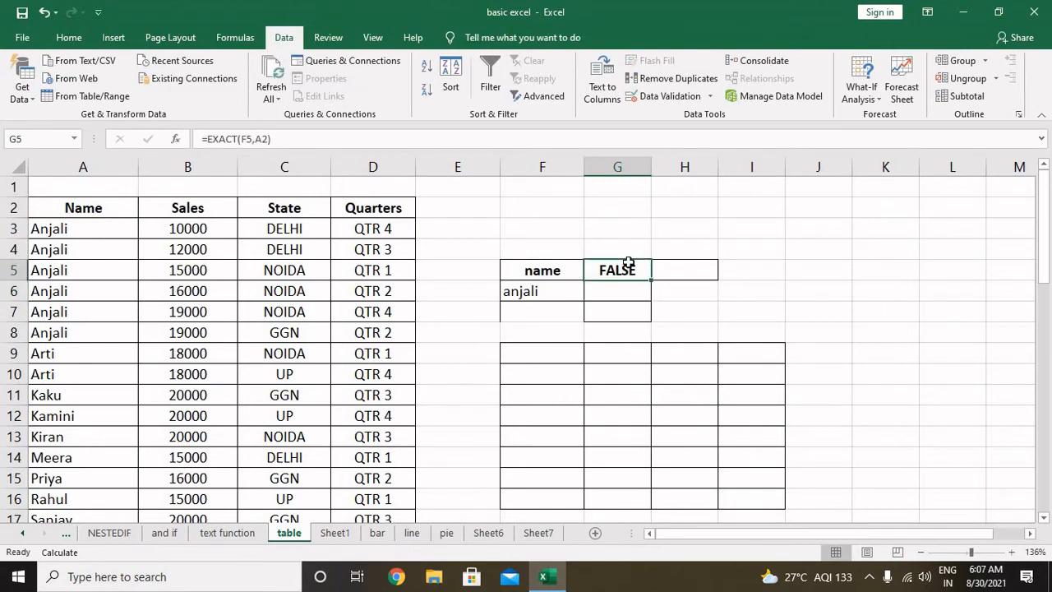
key("Delete")
Replace the criteria heading in F5 with a copy of the table's Name heading from A2
left_click(541, 271)
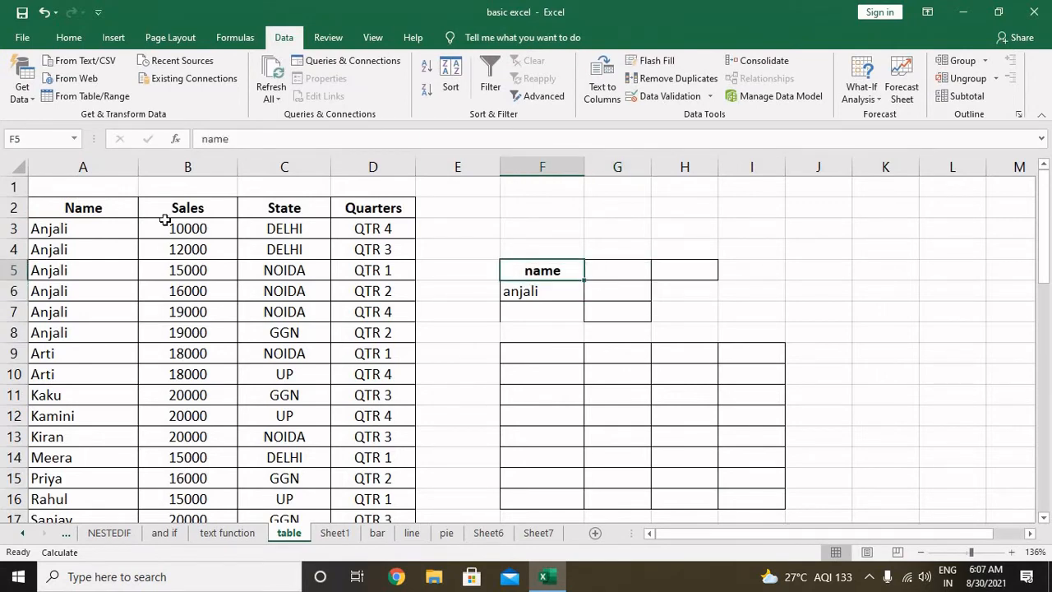
left_click(76, 210)
key("ctrl+c")
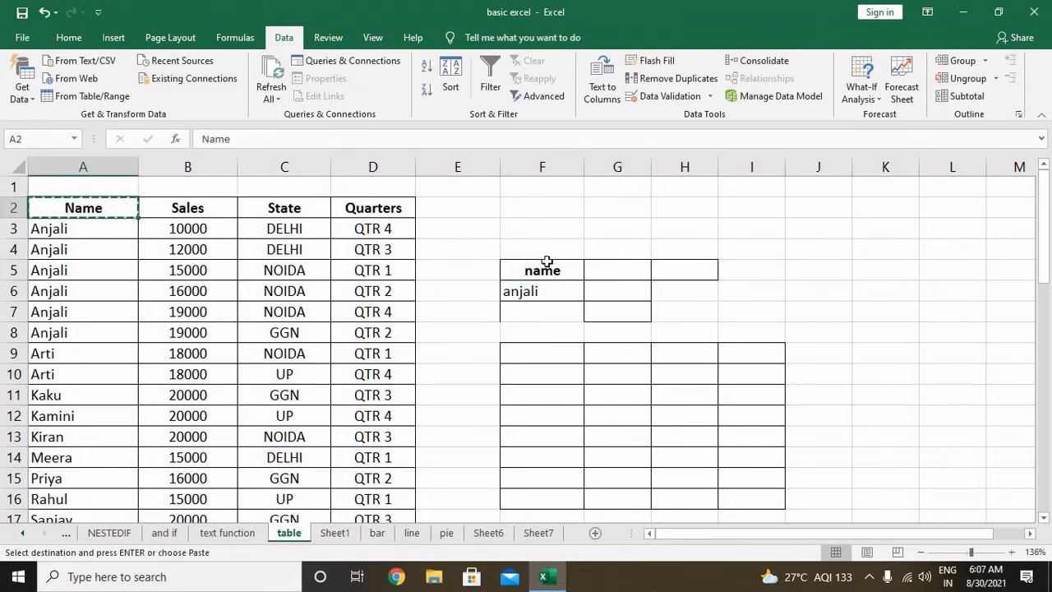
left_click(547, 269)
key("ctrl+v")
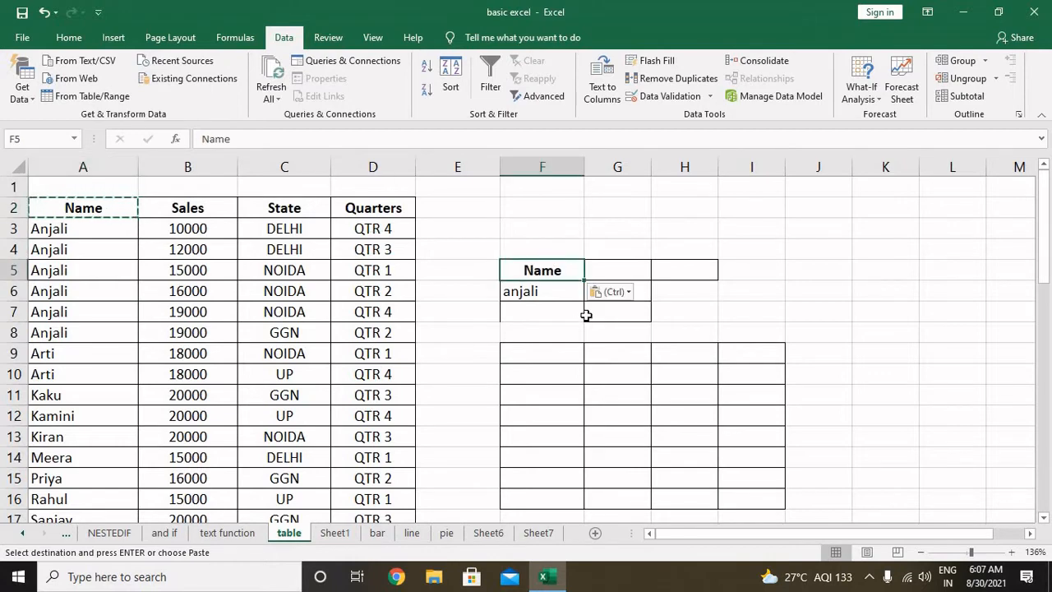
left_click(585, 313)
left_click(517, 290)
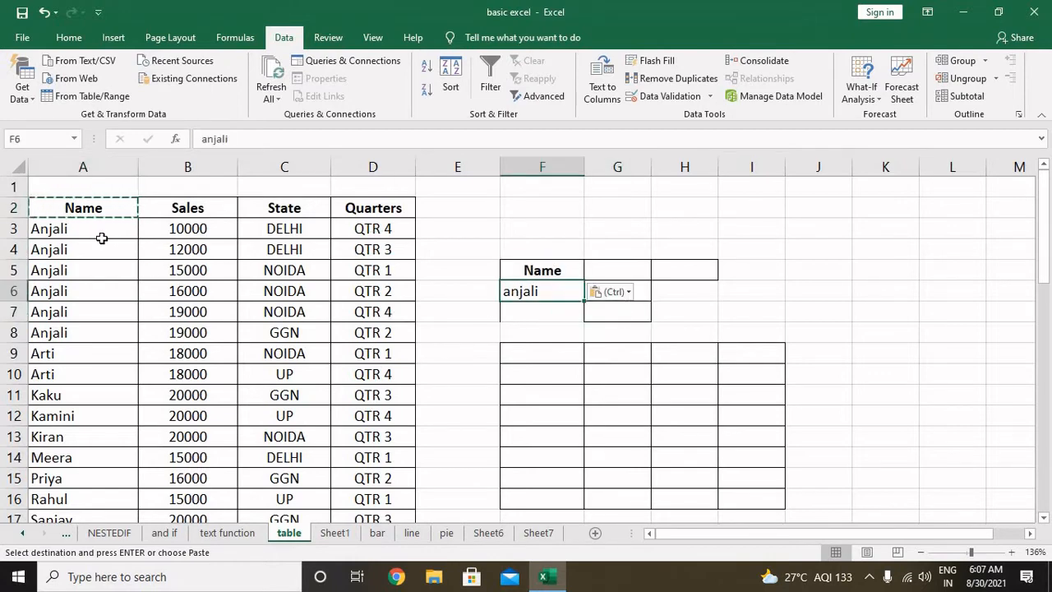
left_click(101, 239)
Start an Advanced Filter on the whole table A2:D18, set to copy the results to another location
left_click(106, 215)
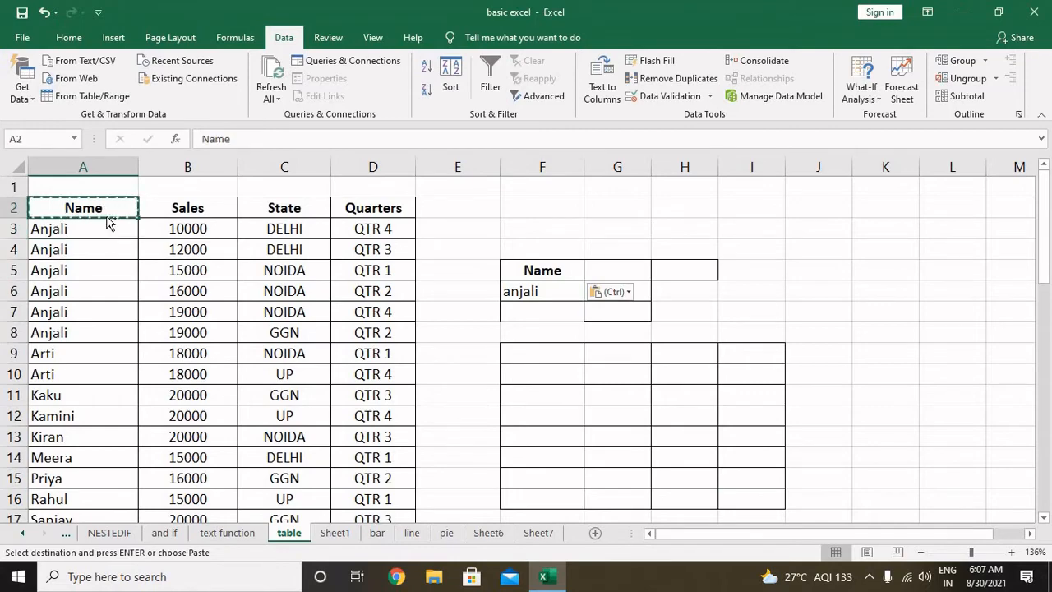
key("ctrl+shift+Down")
key("ctrl+shift+Right")
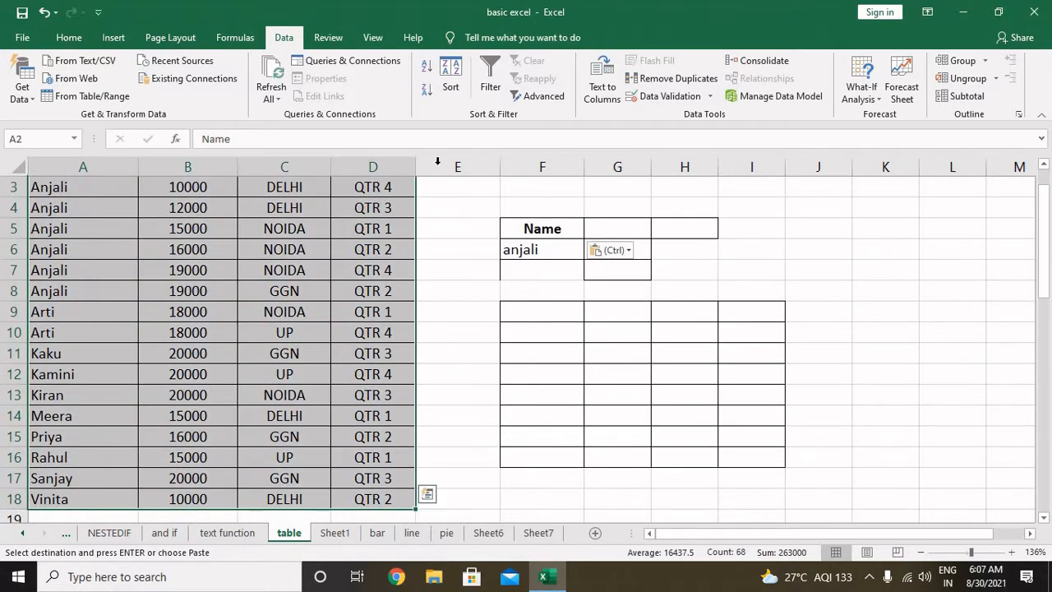
left_click(540, 95)
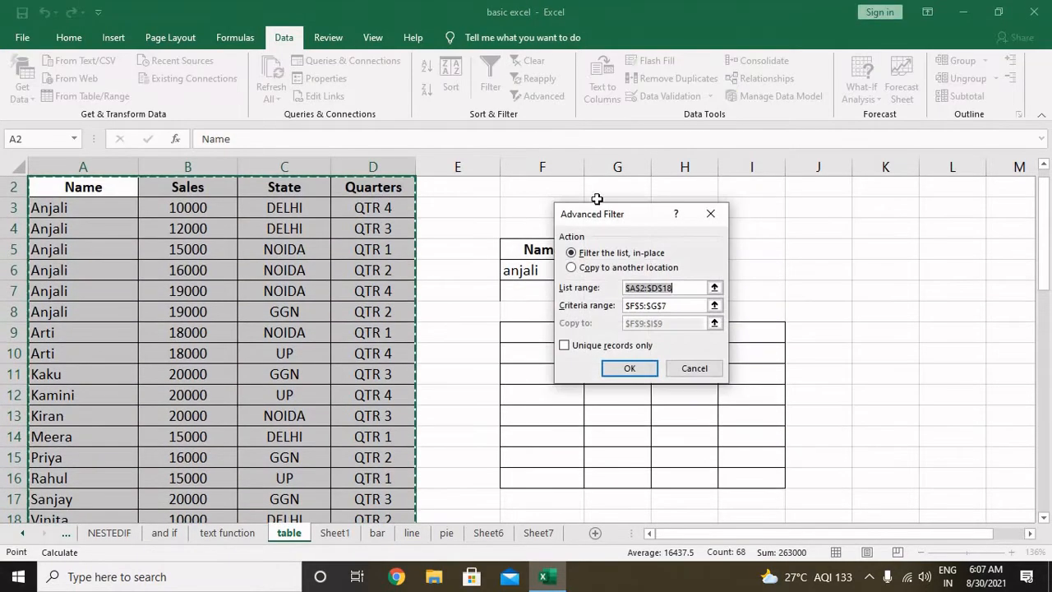
left_click_drag(630, 227, 873, 223)
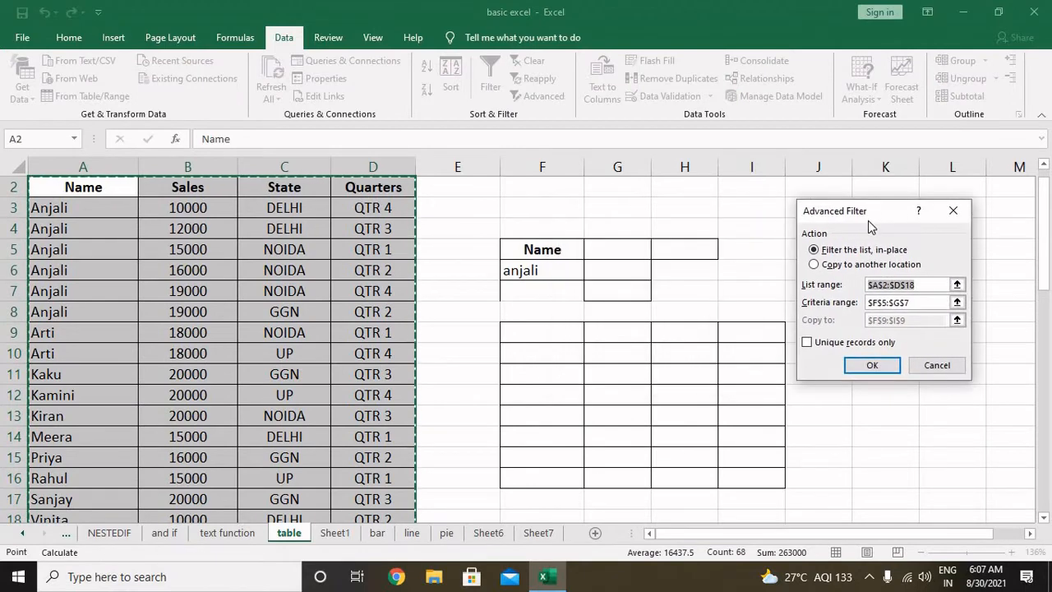
left_click(838, 265)
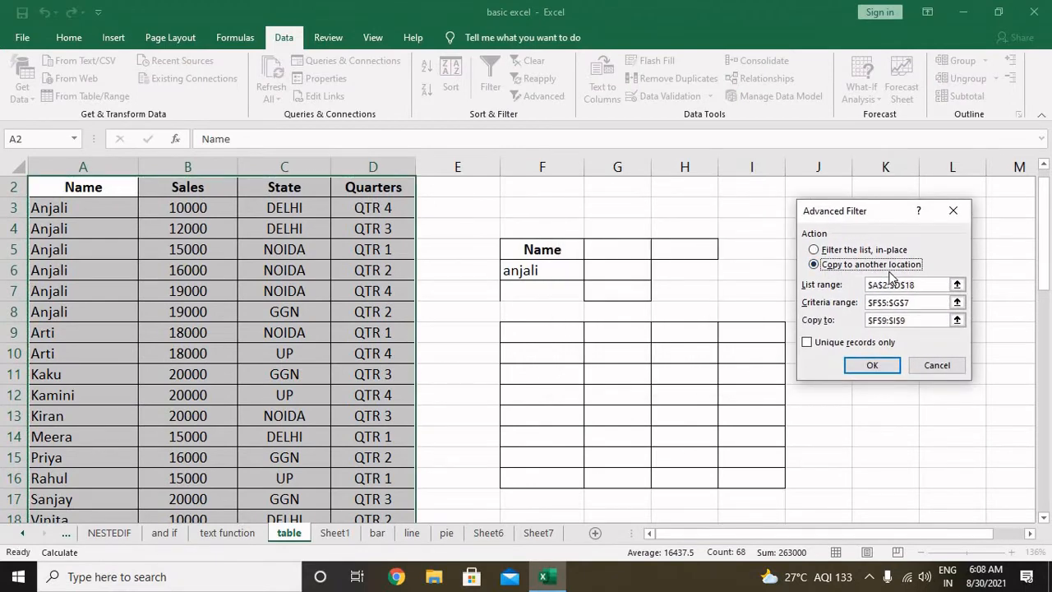
Set the criteria range to F5:F6 and the copy destination to F9, enable Unique records only and run the filter
left_click_drag(912, 302, 863, 306)
key("BackSpace")
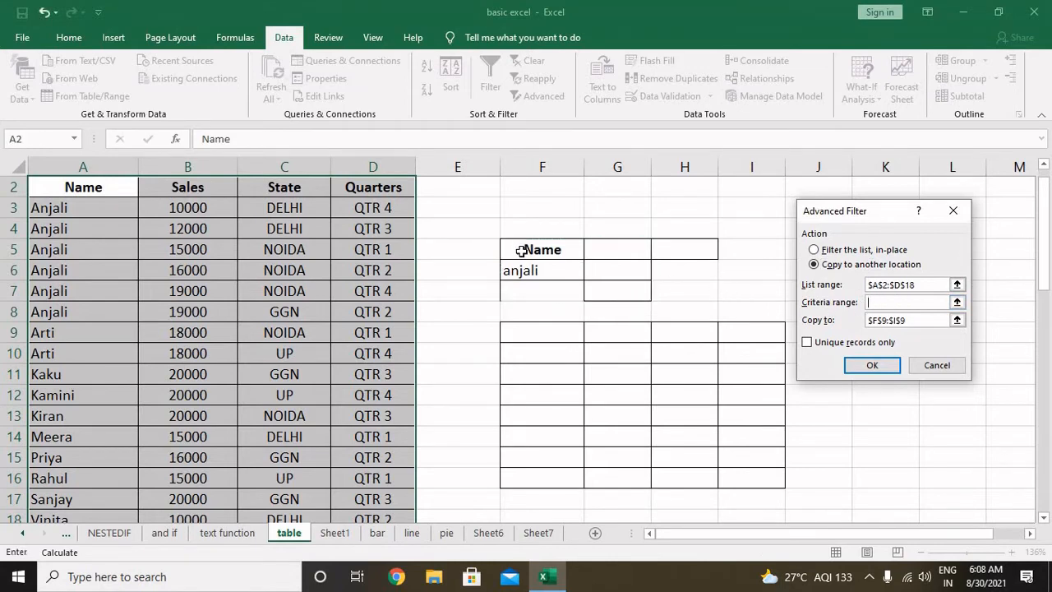
left_click_drag(519, 248, 517, 273)
left_click_drag(927, 321, 854, 330)
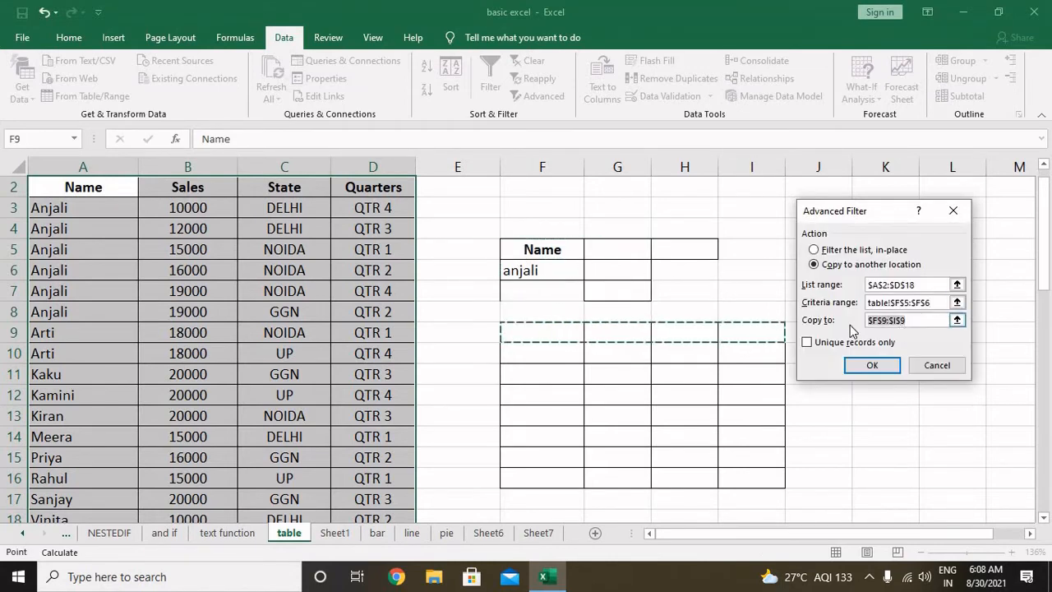
key("BackSpace")
left_click_drag(538, 321, 572, 328)
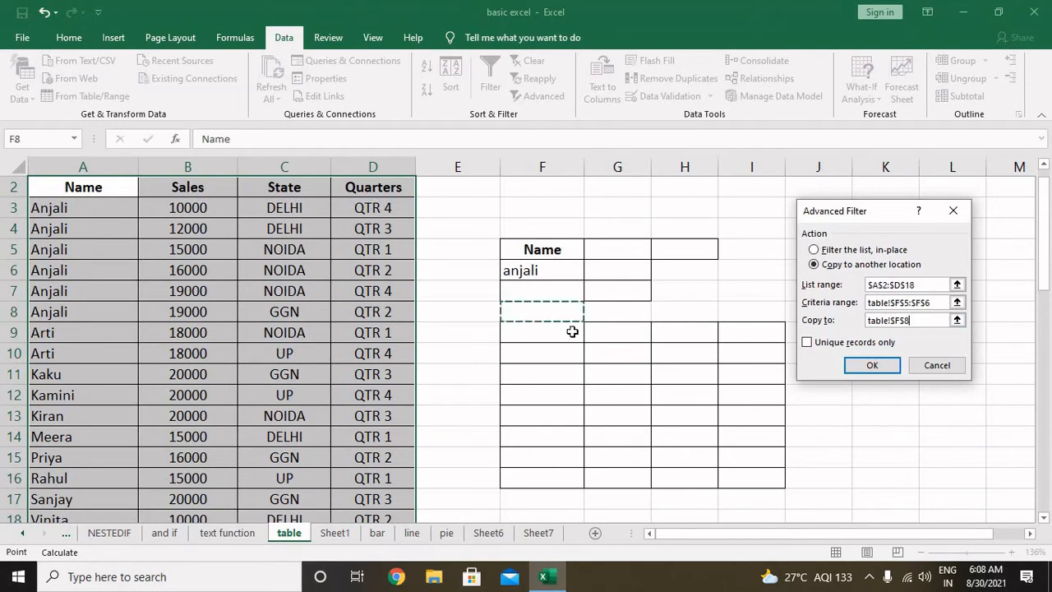
left_click(846, 342)
left_click(872, 367)
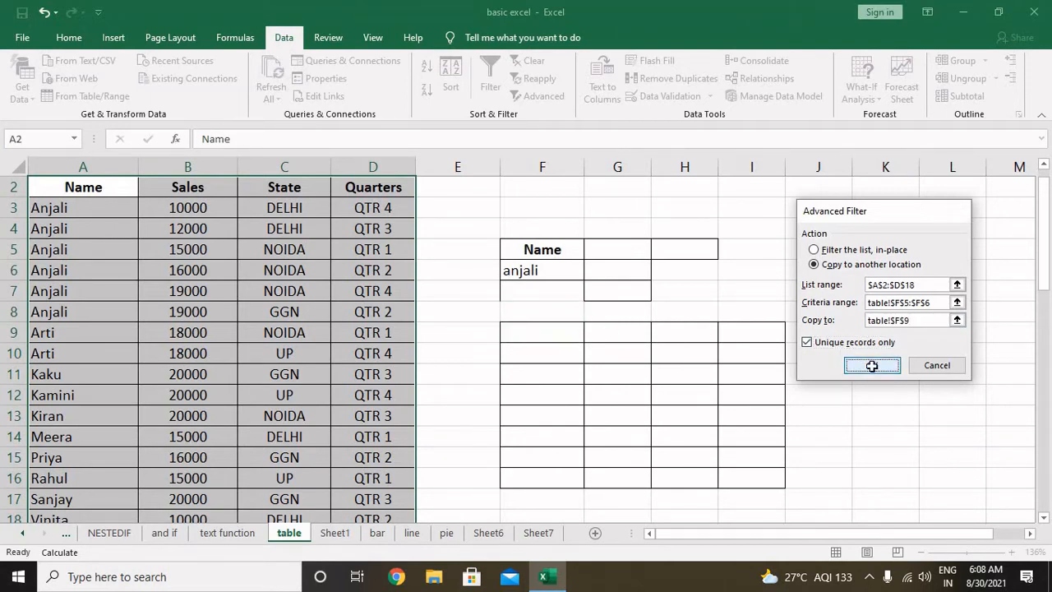
Review the extracted records and clear the contents of F8:I17
left_click(528, 274)
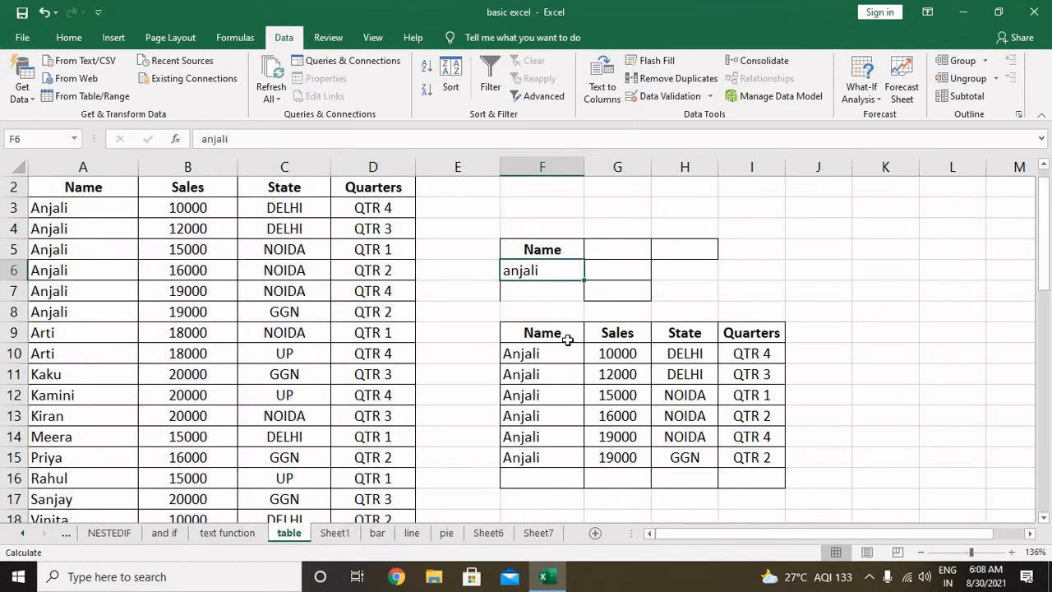
left_click_drag(567, 339, 749, 457)
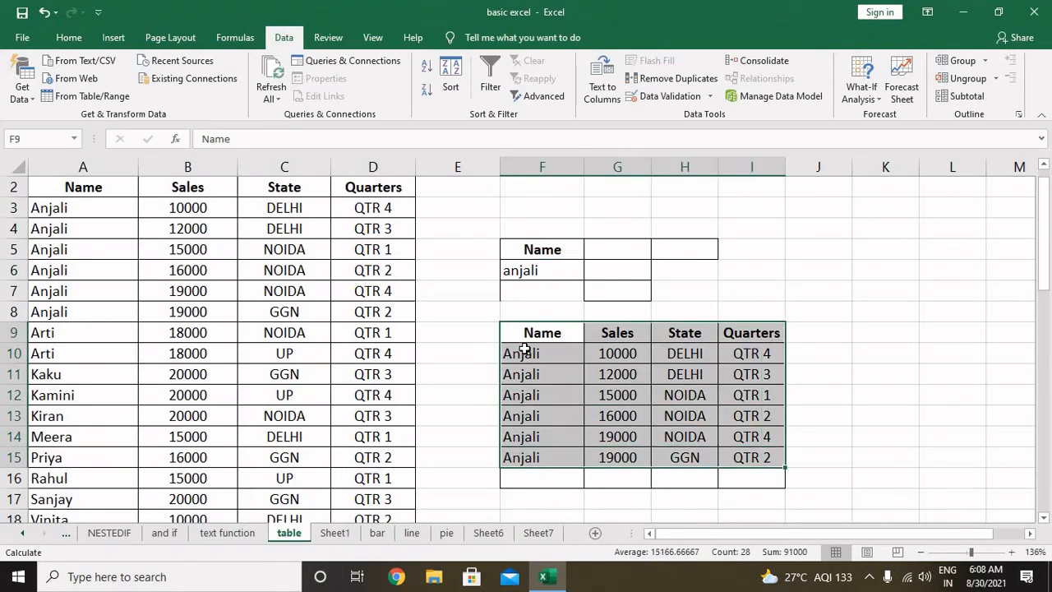
left_click_drag(525, 349, 762, 455)
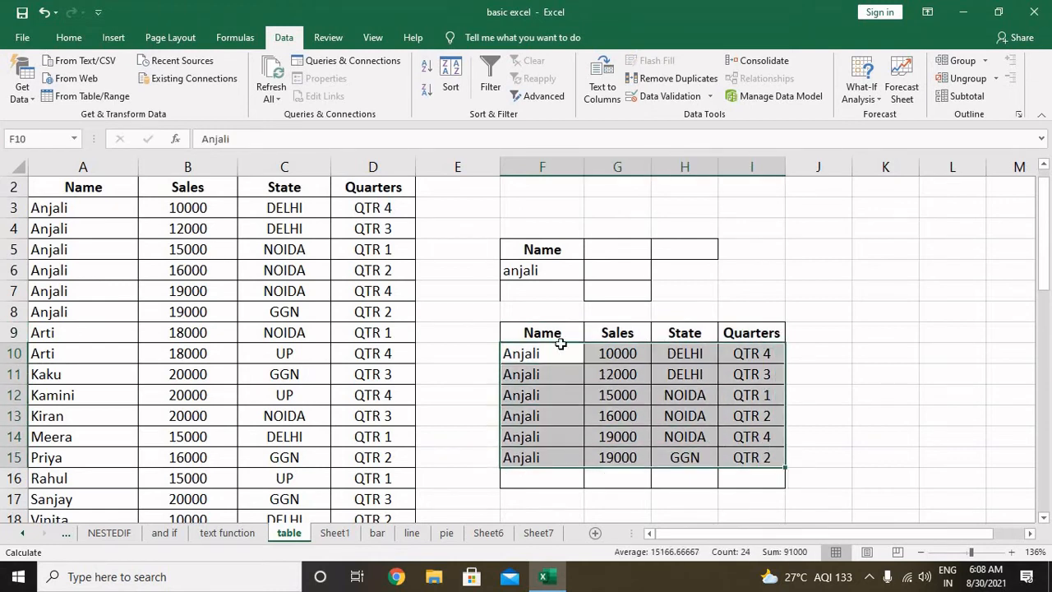
left_click_drag(534, 311, 740, 485)
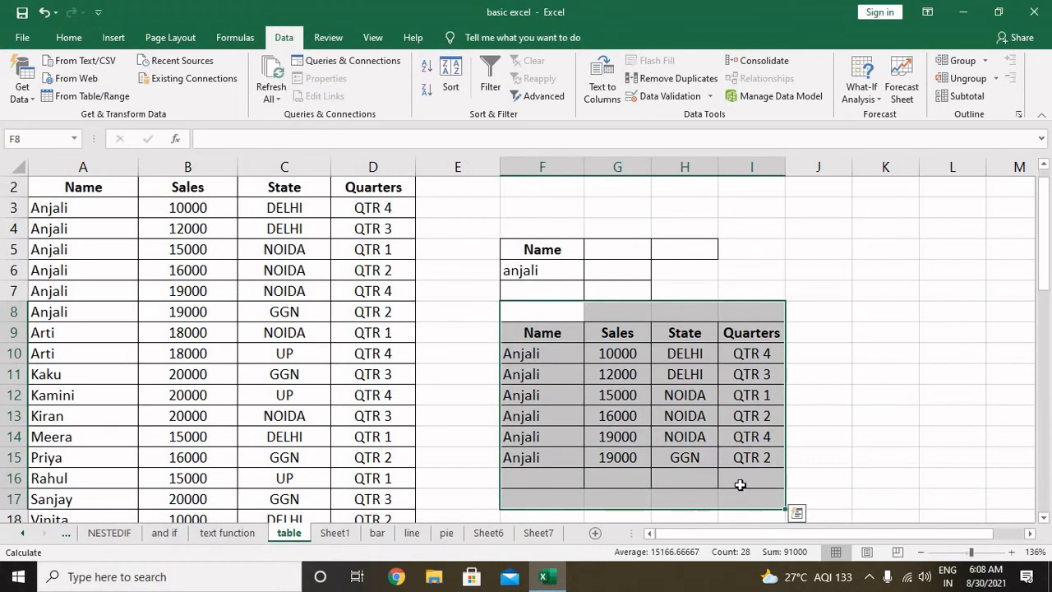
key("Delete")
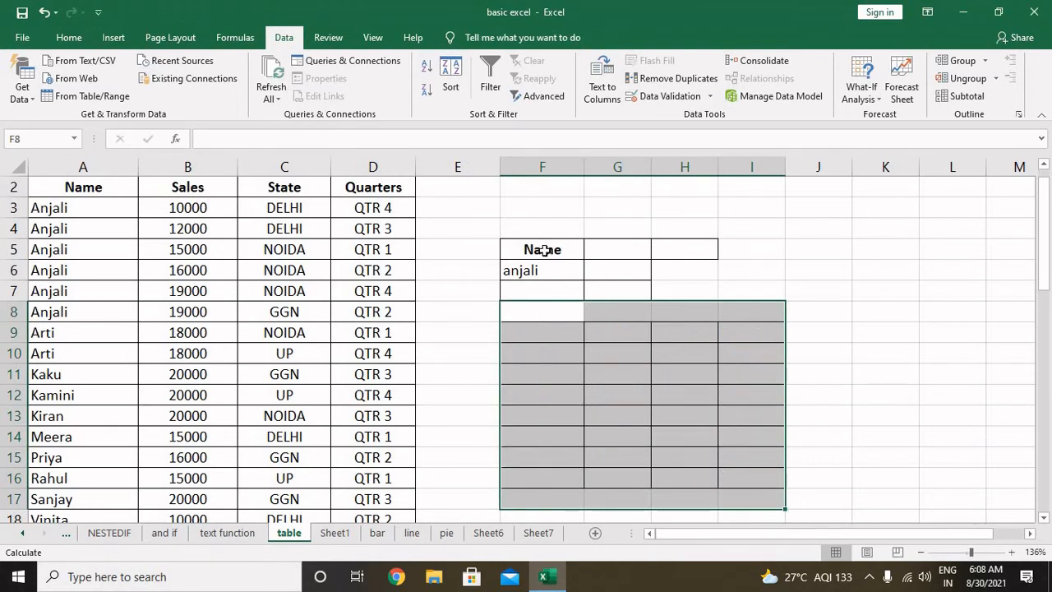
Add a second criteria heading in G5 by copying the table's Sales heading from B2
left_click(543, 250)
left_click(545, 265)
left_click(608, 248)
scroll(240, 294, "up", 1)
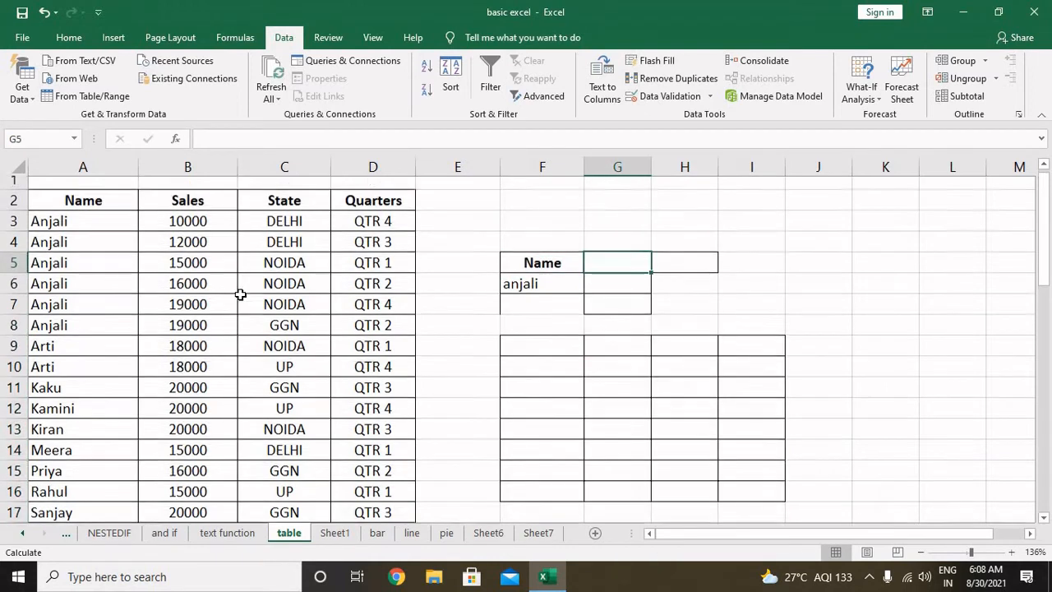
left_click(225, 207)
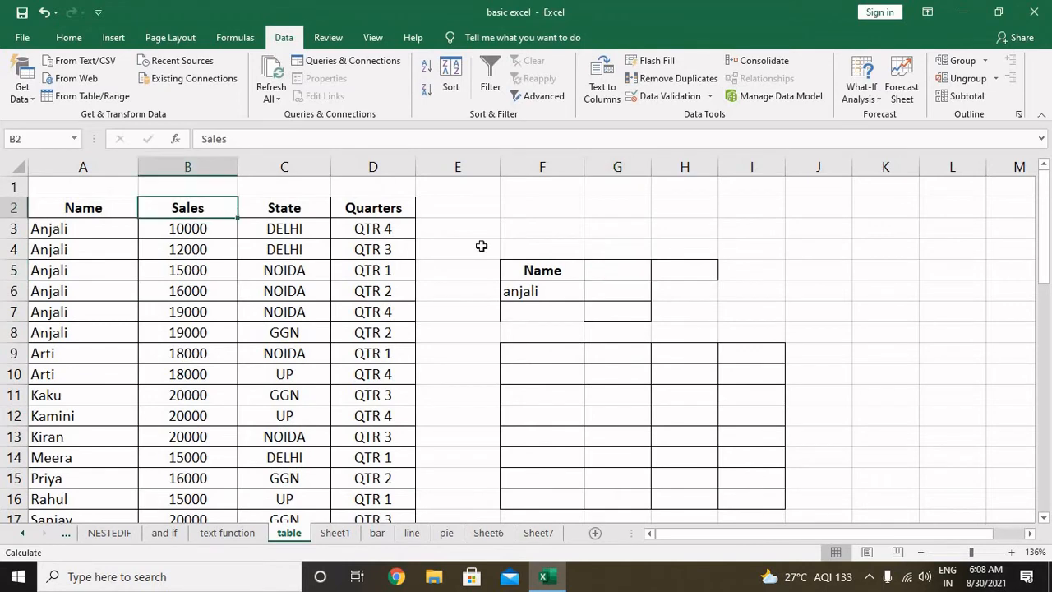
key("ctrl+c")
left_click(627, 266)
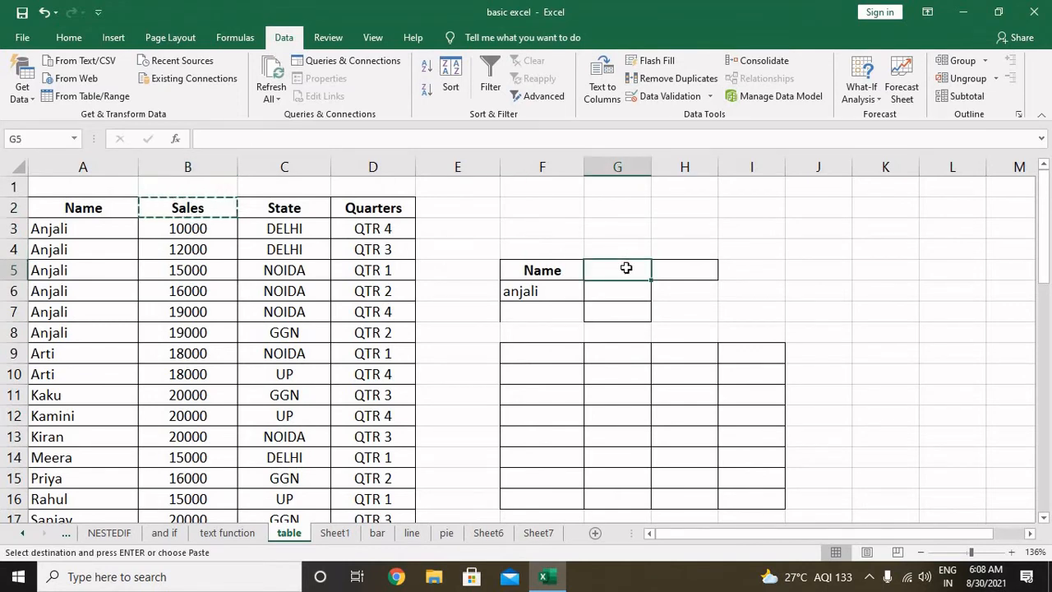
key("ctrl+v")
Enter the condition >10000 under the Sales criteria heading in G6
left_click(623, 298)
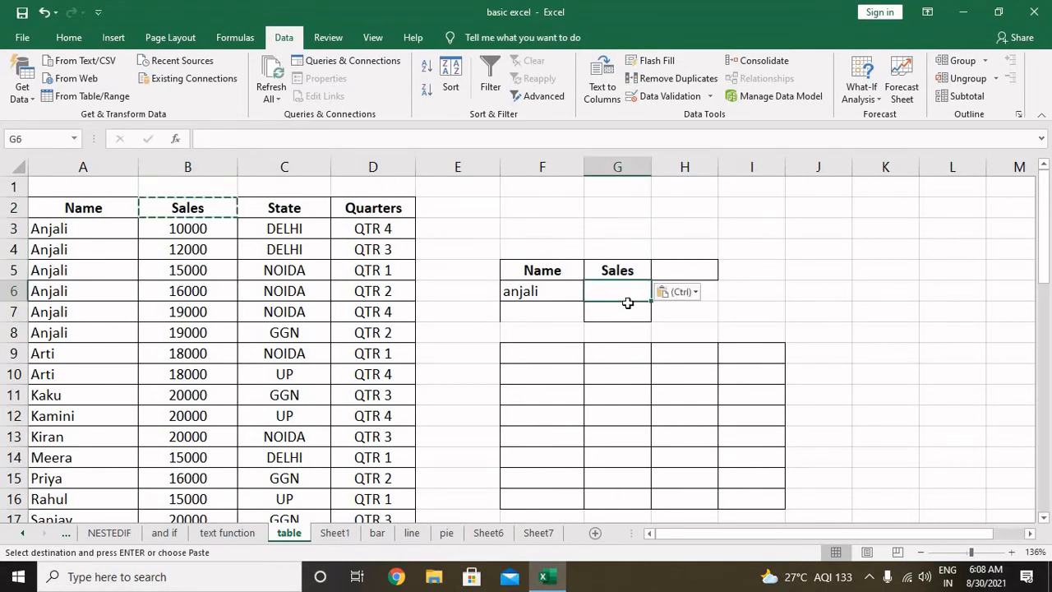
type(">10")
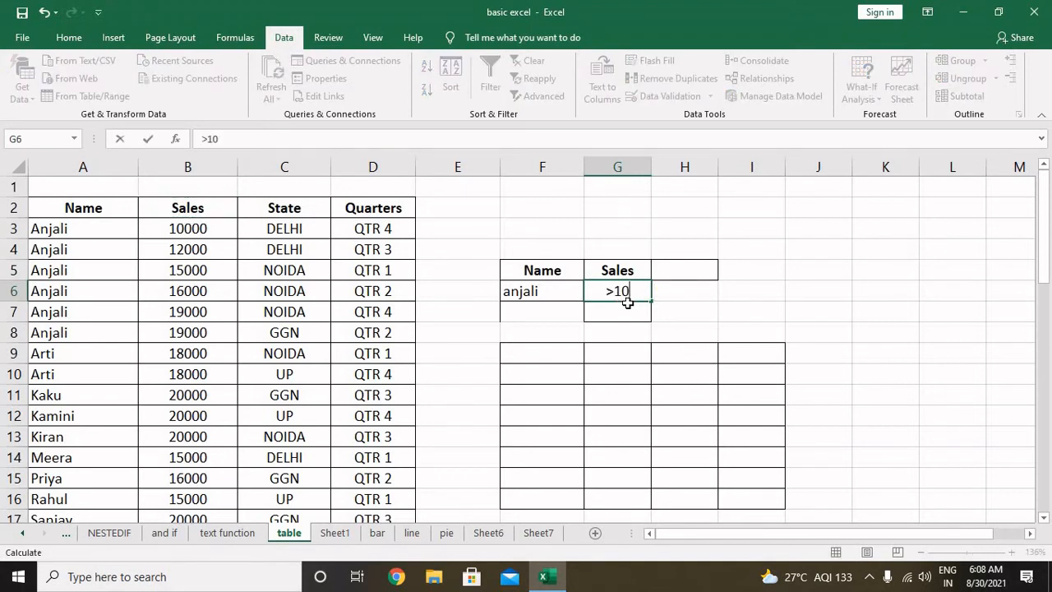
type("000")
left_click(595, 372)
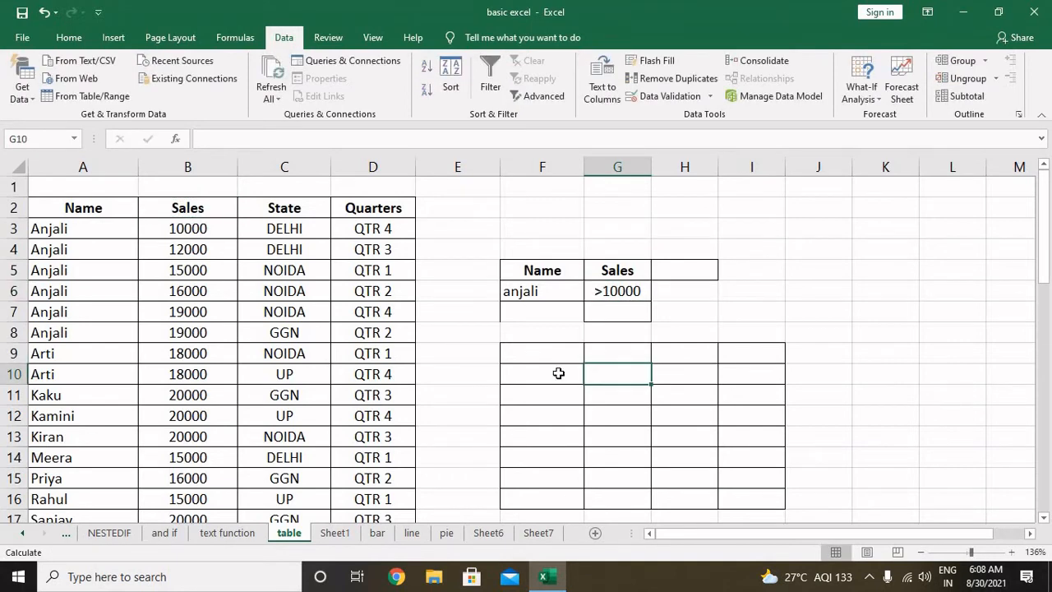
Start an Advanced Filter on the table A2:D18 with the results copied to another location
left_click(101, 208)
key("ctrl+shift+Down")
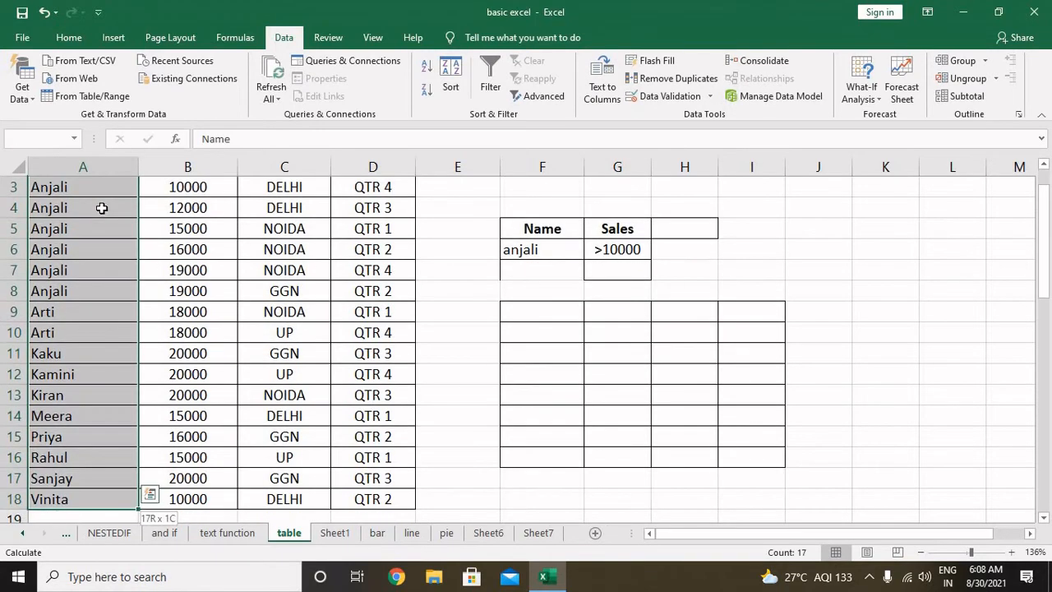
key("ctrl+shift+Right")
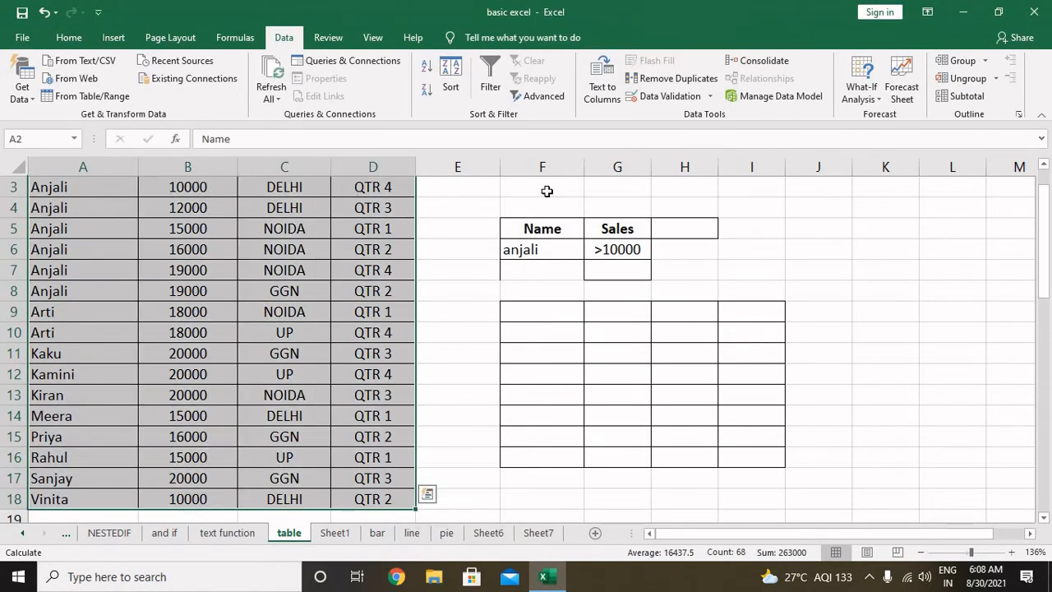
scroll(548, 190, "up", 1)
left_click(546, 97)
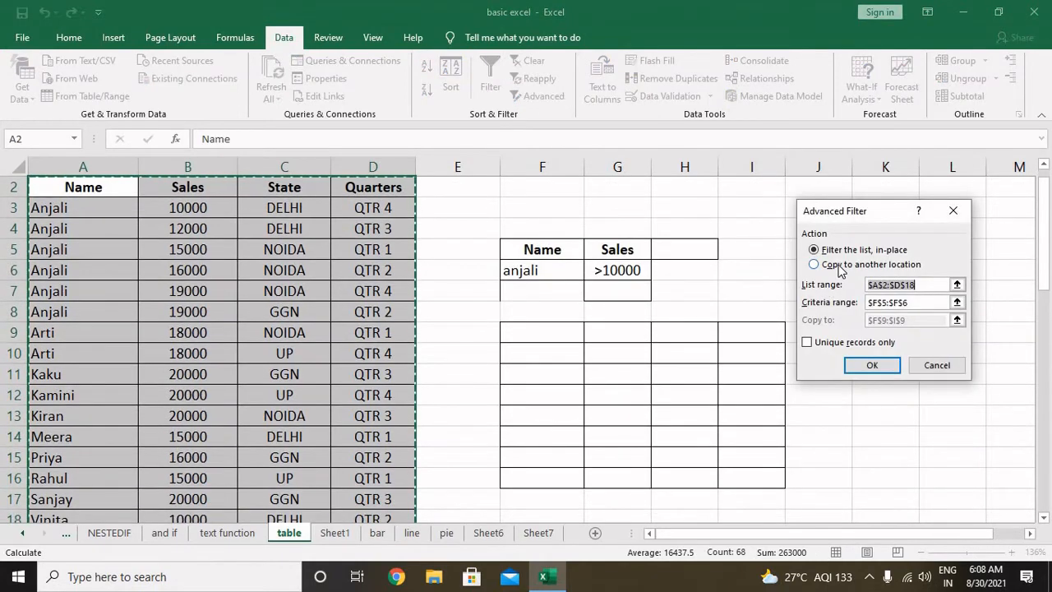
left_click(834, 266)
Set the criteria range to F5:G6 and the copy destination to F9, enable Unique records only and run the filter
left_click(896, 302)
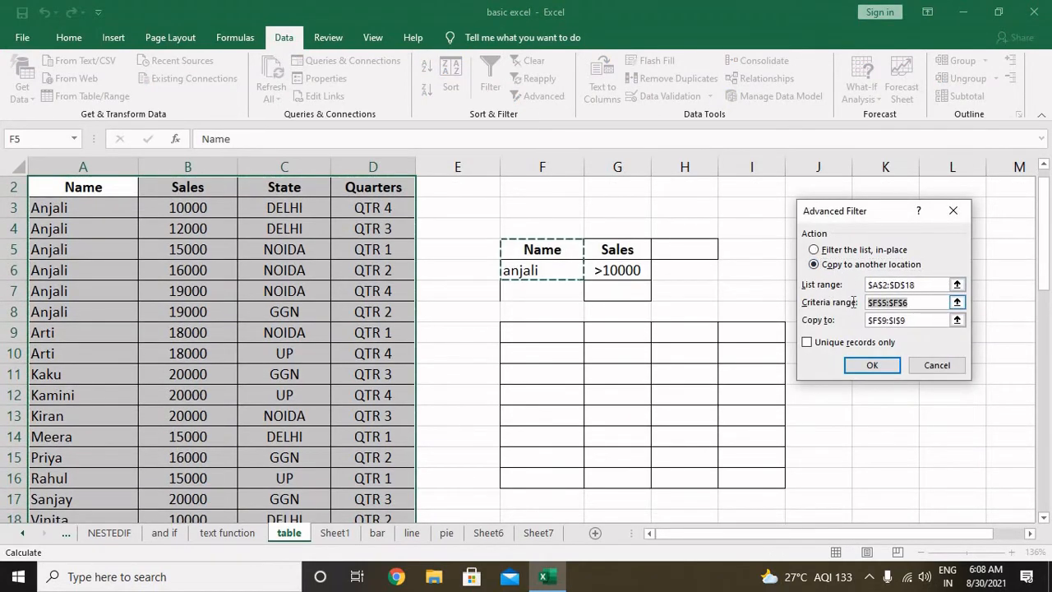
left_click_drag(521, 244, 596, 276)
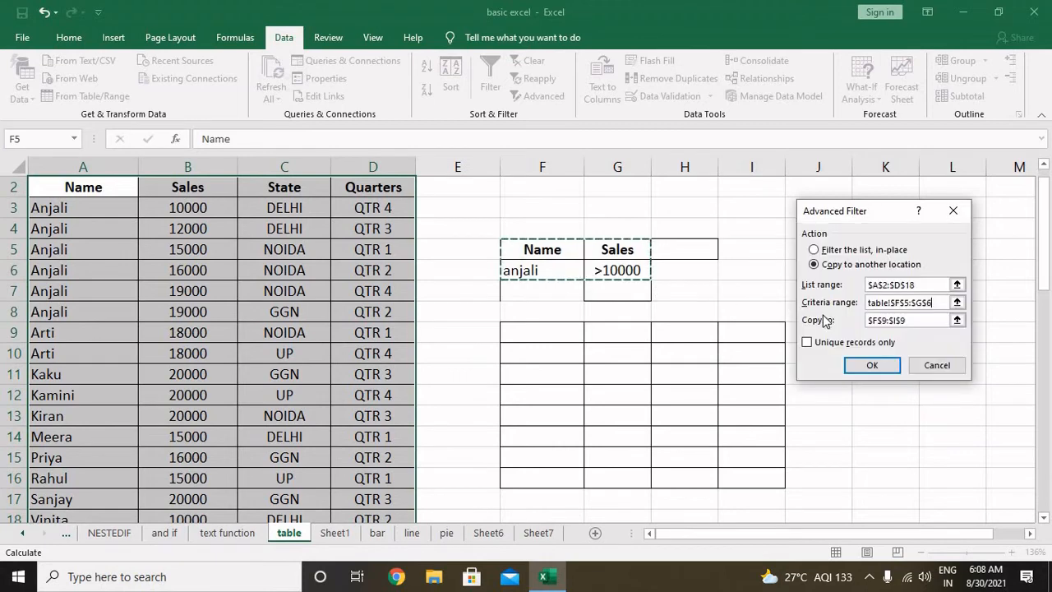
left_click(912, 320)
key("BackSpace")
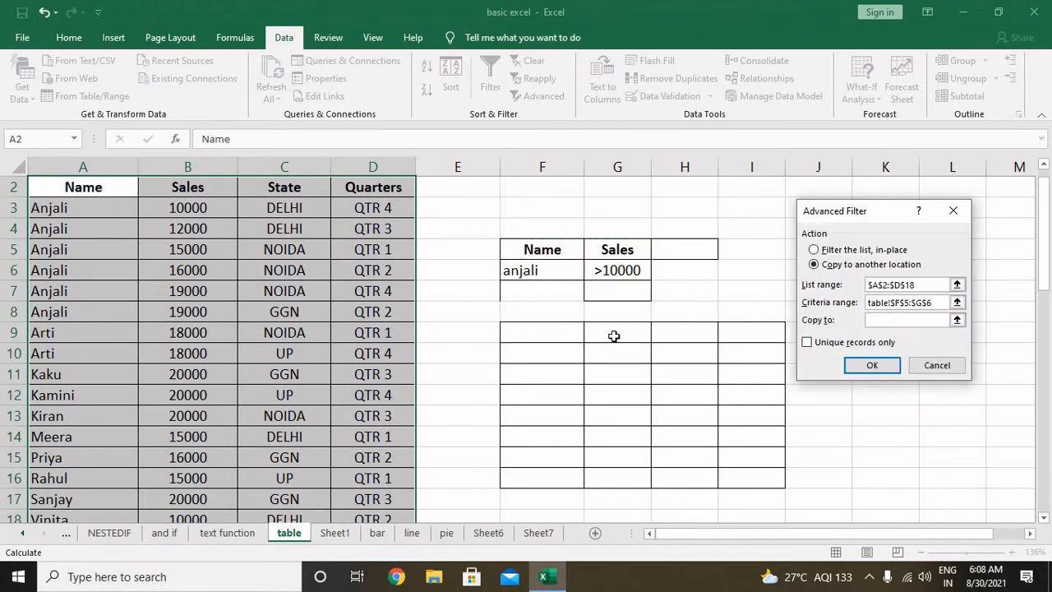
left_click(561, 337)
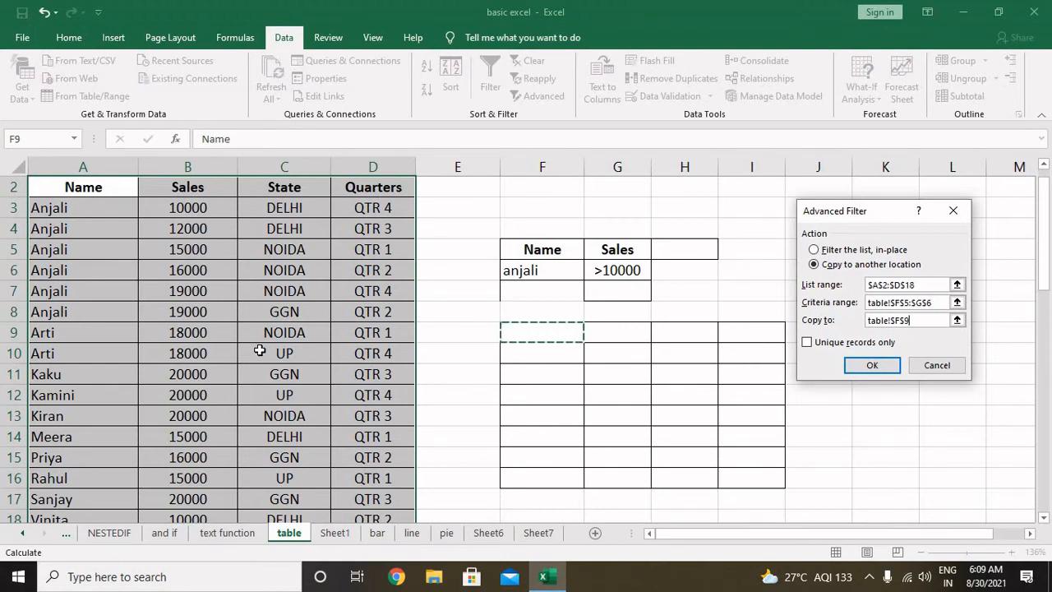
left_click(828, 346)
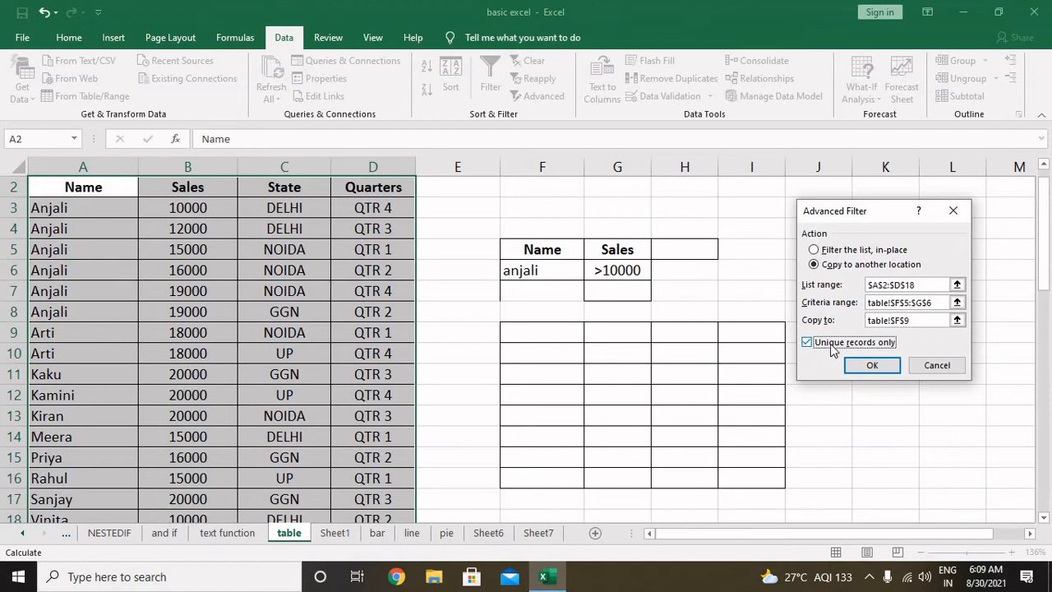
left_click(873, 366)
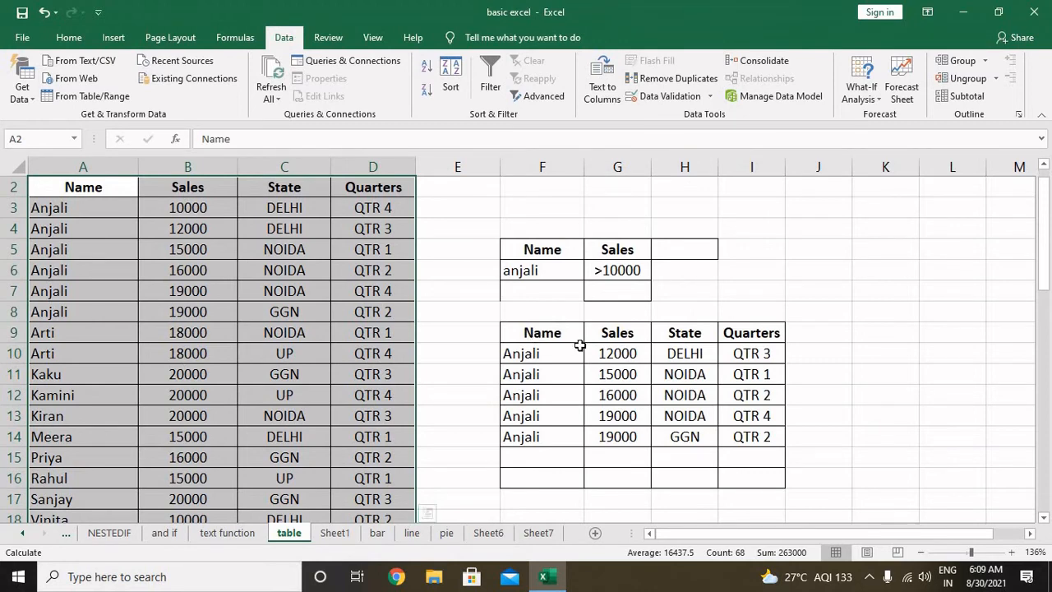
scroll(580, 346, "up", 1)
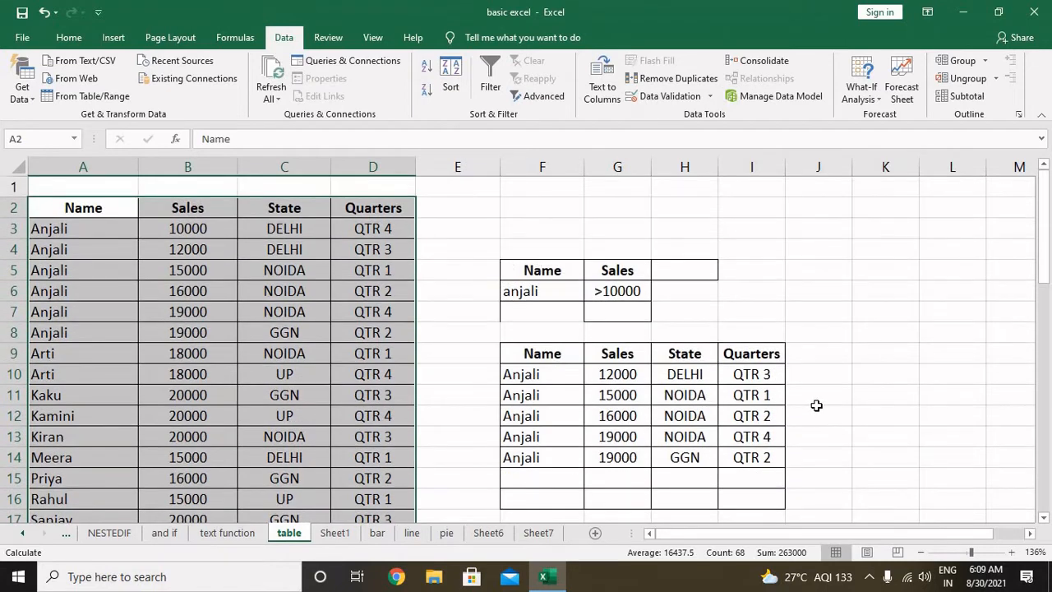
Add a third criterion with the heading state in H5 and the value delhi in H6
left_click(680, 281)
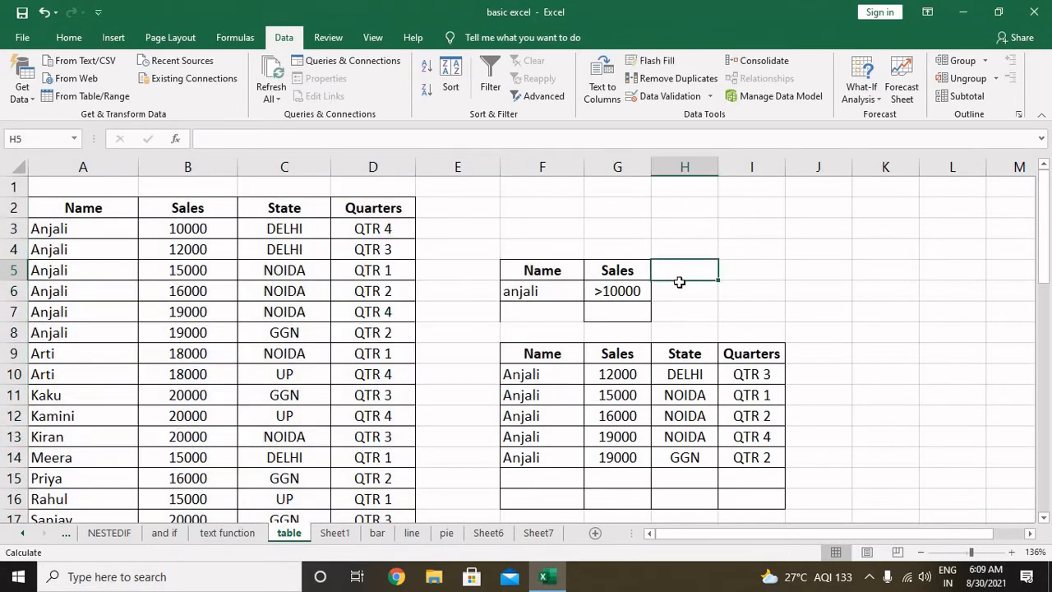
type("state")
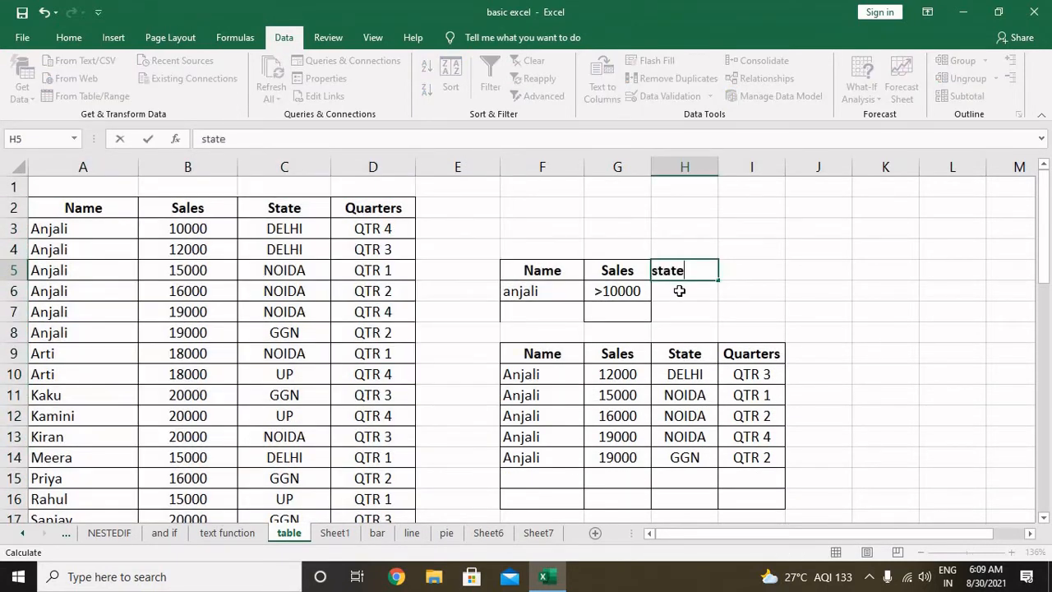
key("Return")
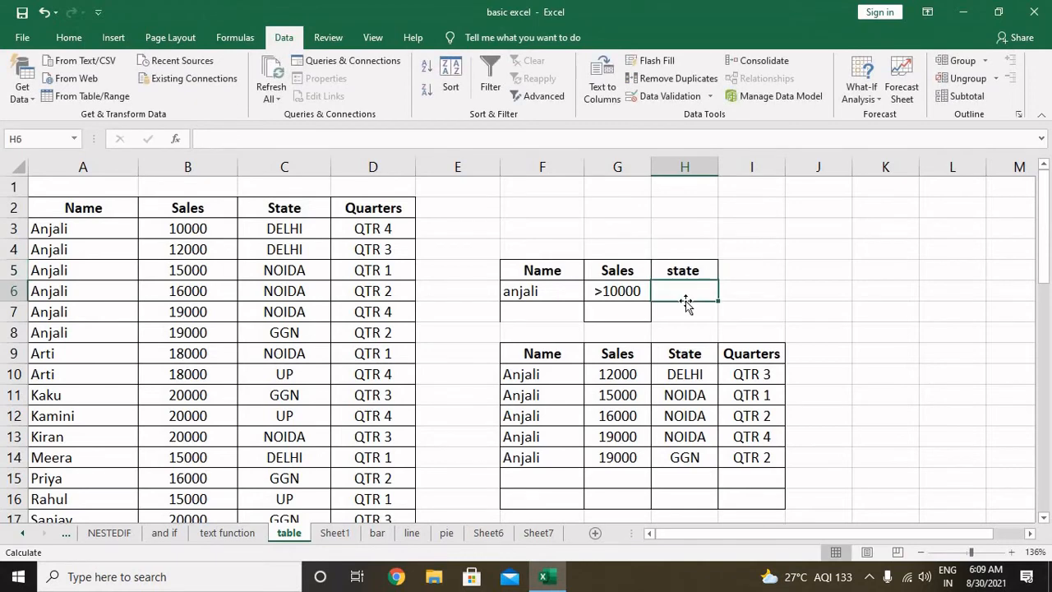
type("dea")
key("BackSpace")
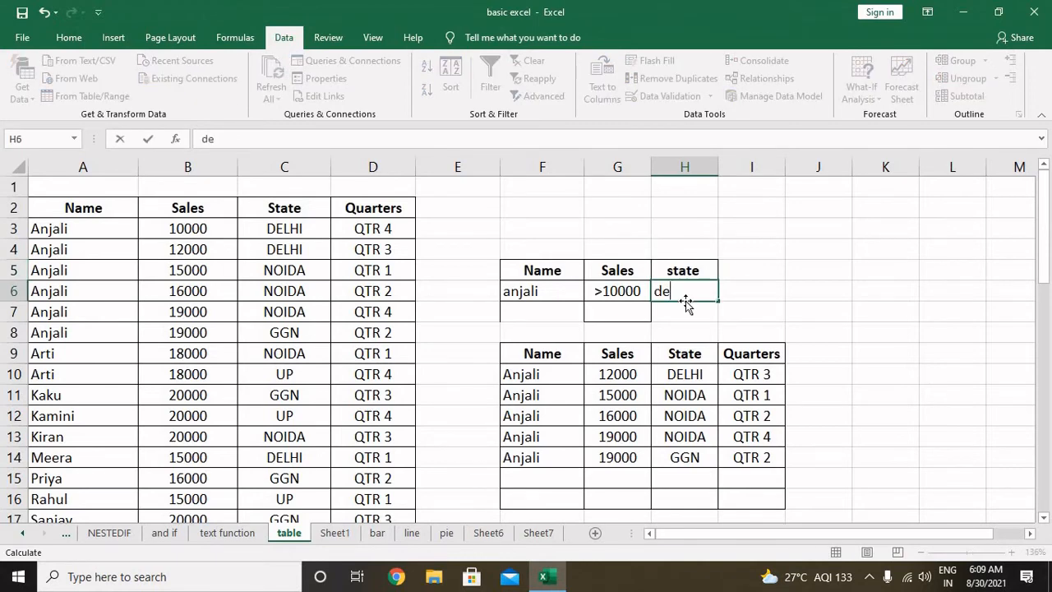
type("lhi")
key("Return")
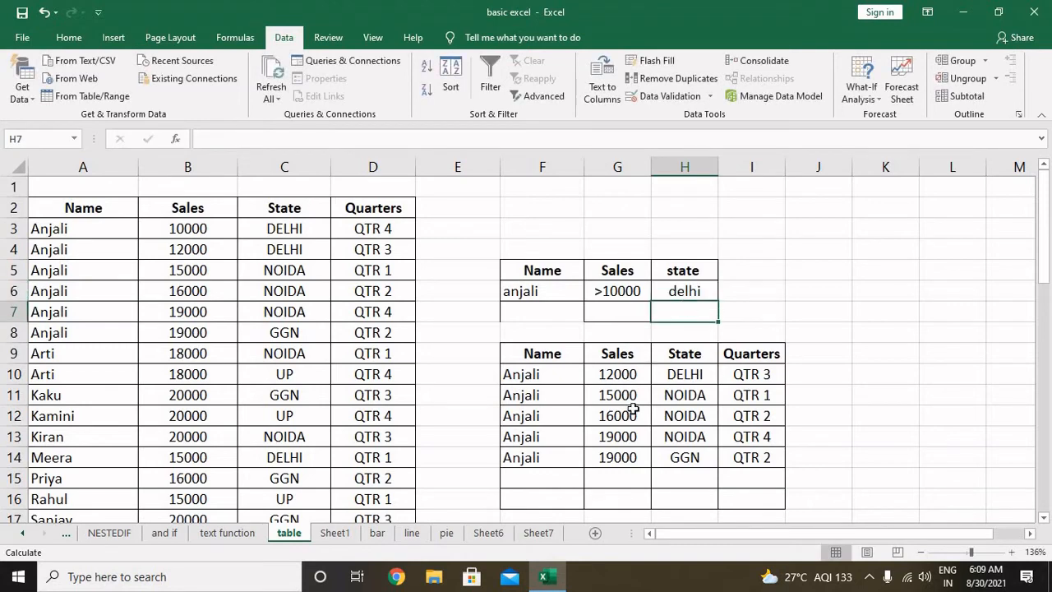
Select the whole source table A2:D18 and begin another Advanced Filter that copies to another location
left_click_drag(626, 376, 631, 457)
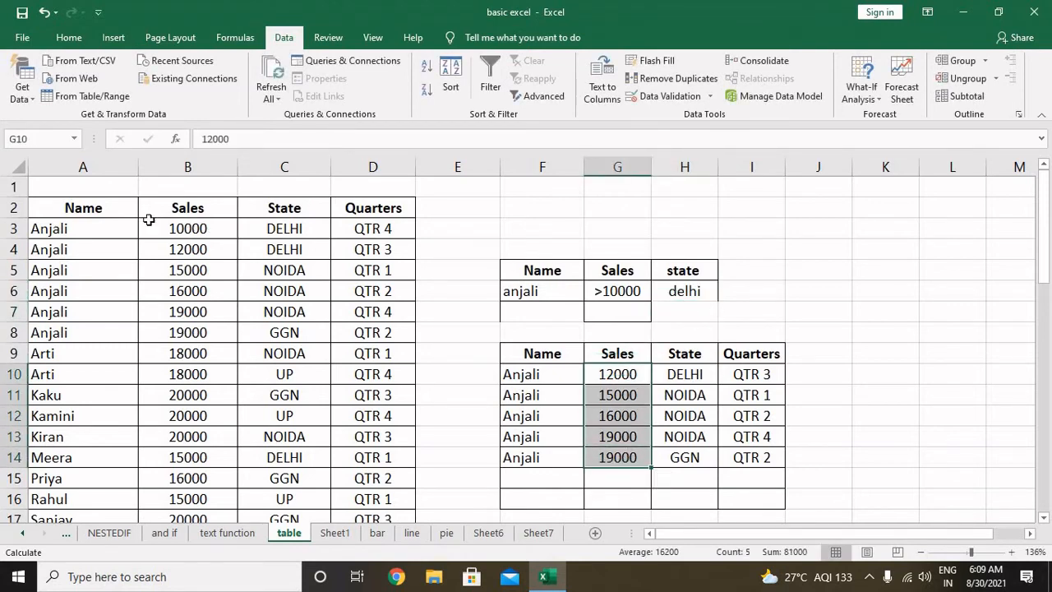
left_click(113, 213)
key("ctrl+shift+Down")
key("ctrl+shift+Right")
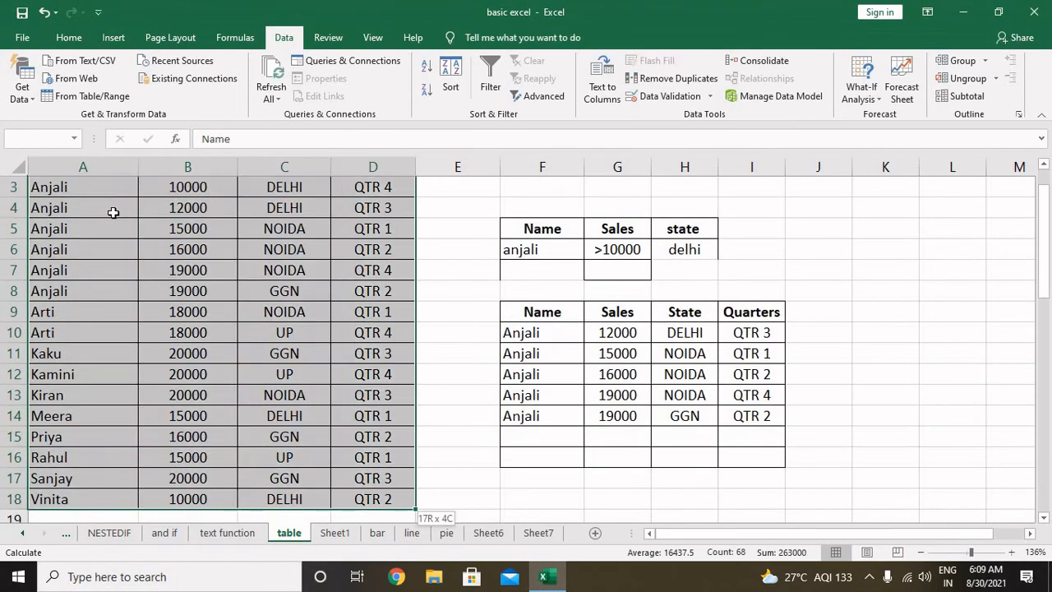
scroll(437, 216, "up", 1)
left_click(553, 101)
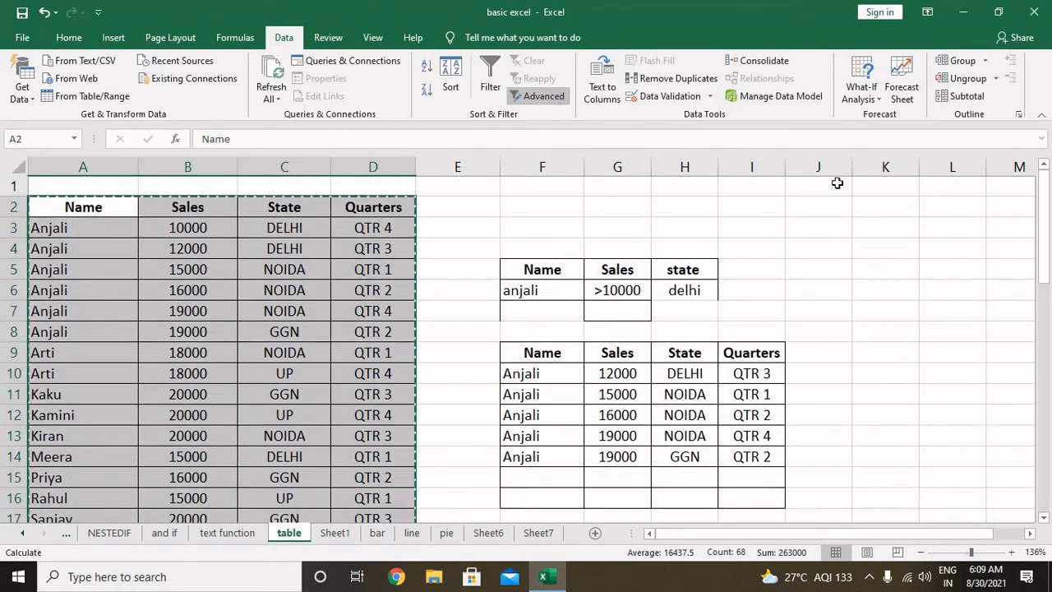
left_click(867, 265)
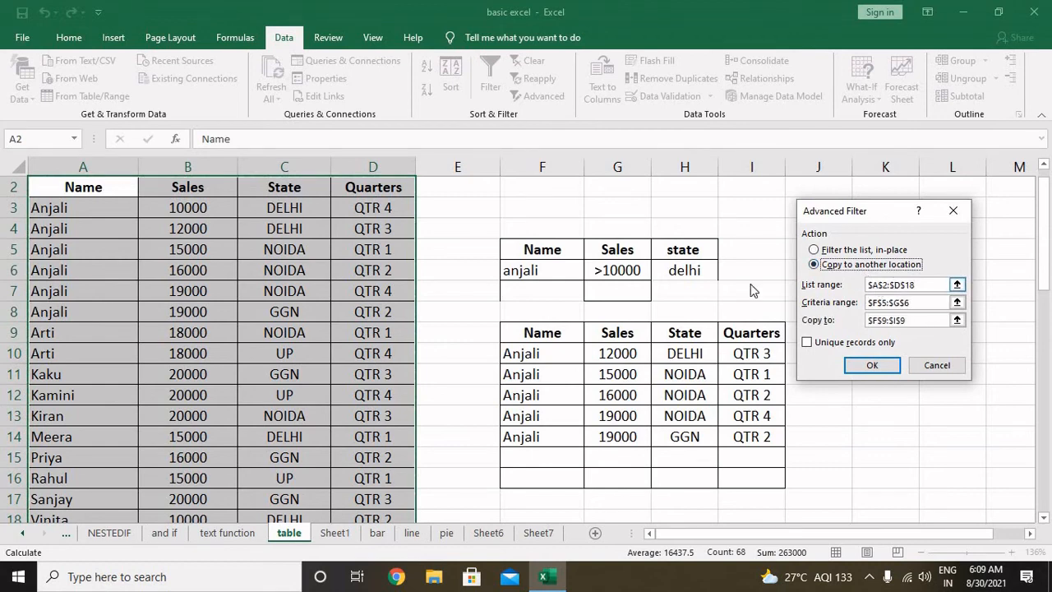
left_click(914, 285)
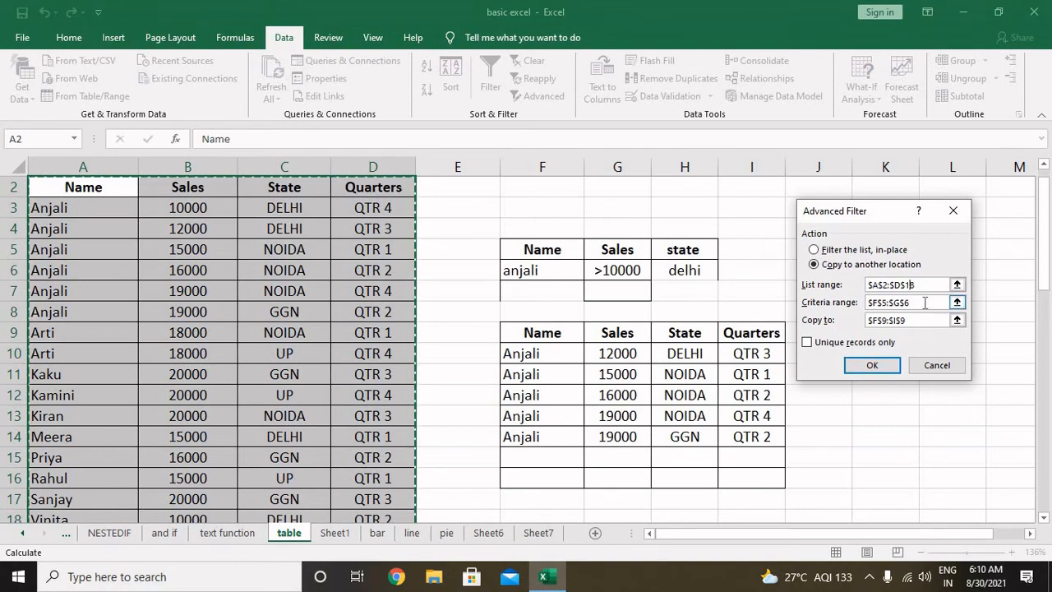
Replace the filter's criteria range with F5:H6 so it covers the Name, Sales and State criteria
left_click_drag(928, 302, 855, 302)
key("BackSpace")
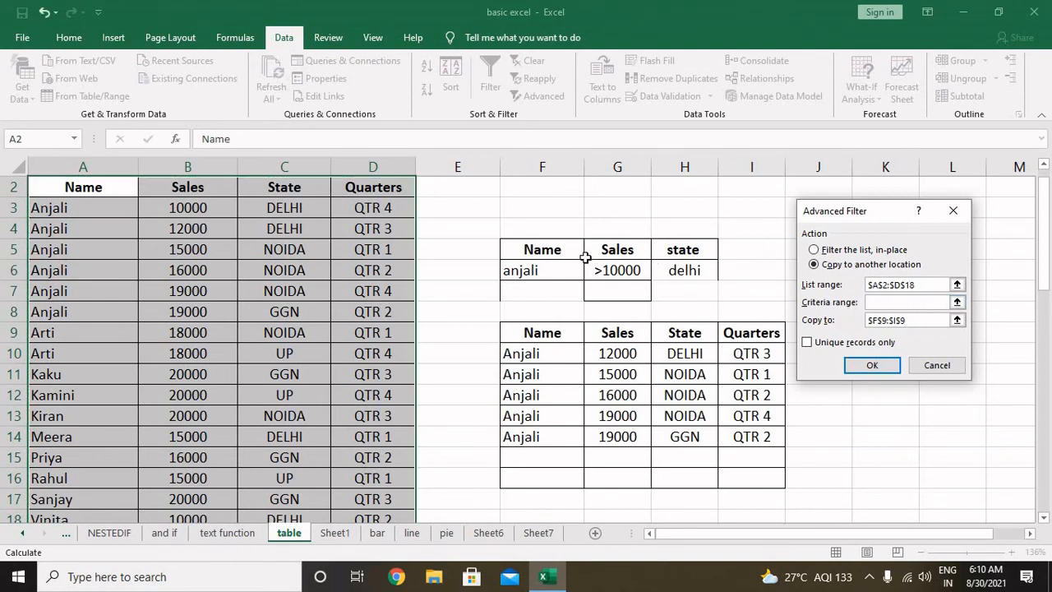
left_click_drag(517, 248, 686, 271)
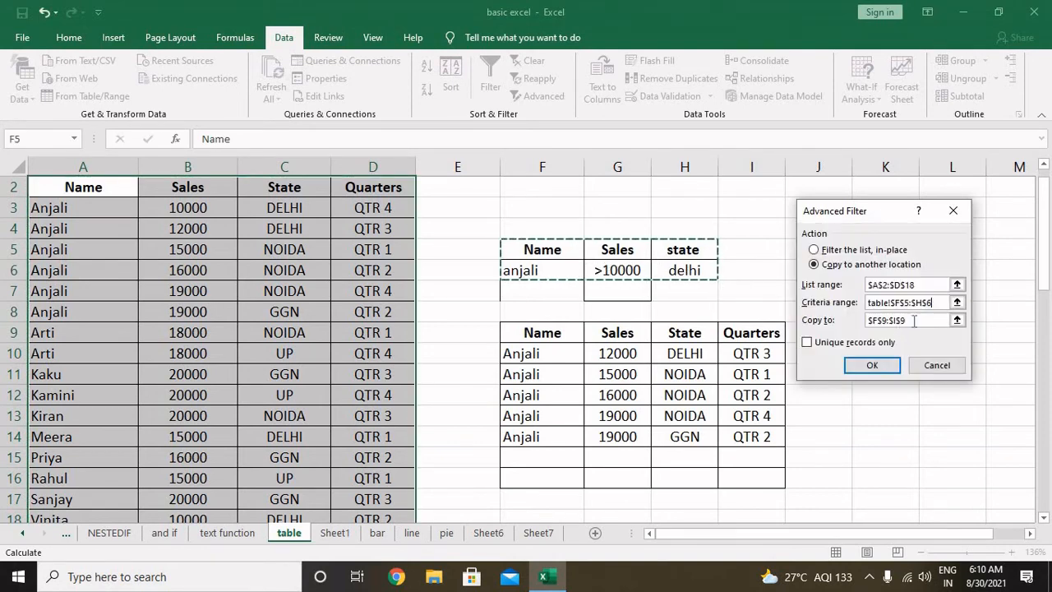
Set the copy destination to F19, enable Unique records only, run the filter and check the output in F19:I20
left_click_drag(914, 320, 856, 321)
key("BackSpace")
scroll(579, 455, "down", 1)
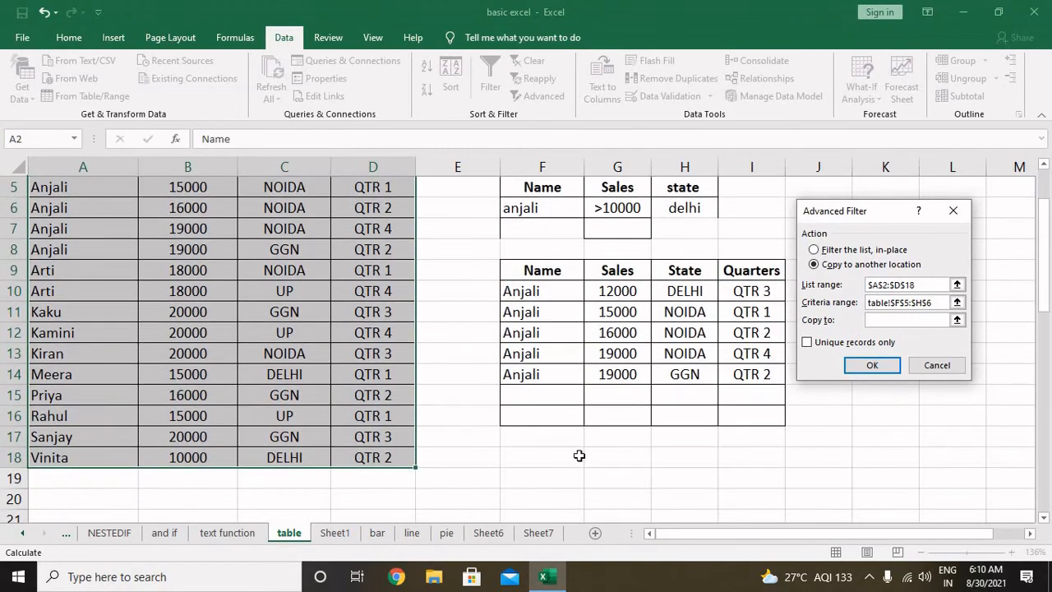
left_click(534, 471)
left_click(851, 342)
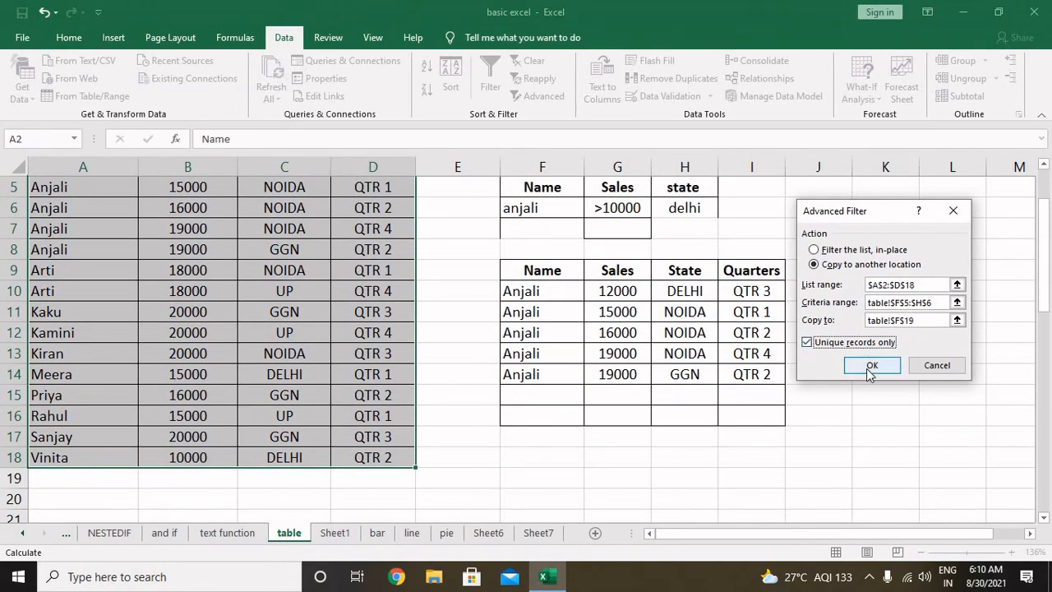
left_click(870, 365)
scroll(860, 370, "down", 2)
left_click_drag(567, 419, 764, 439)
scroll(712, 397, "up", 1)
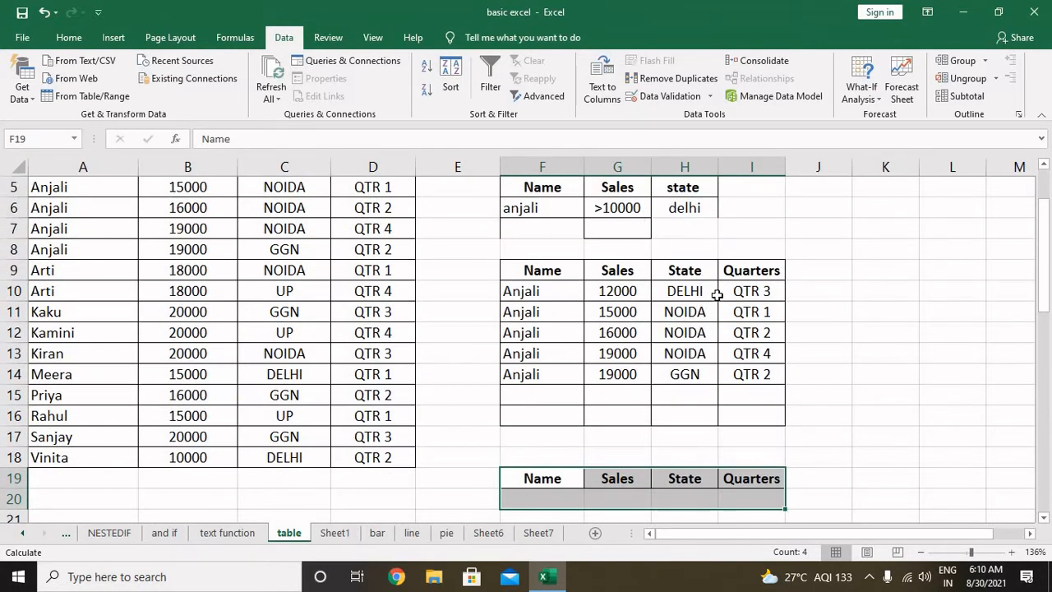
Replace the criteria heading in H5 with a copy of the table's State heading from C2
scroll(645, 313, "up", 2)
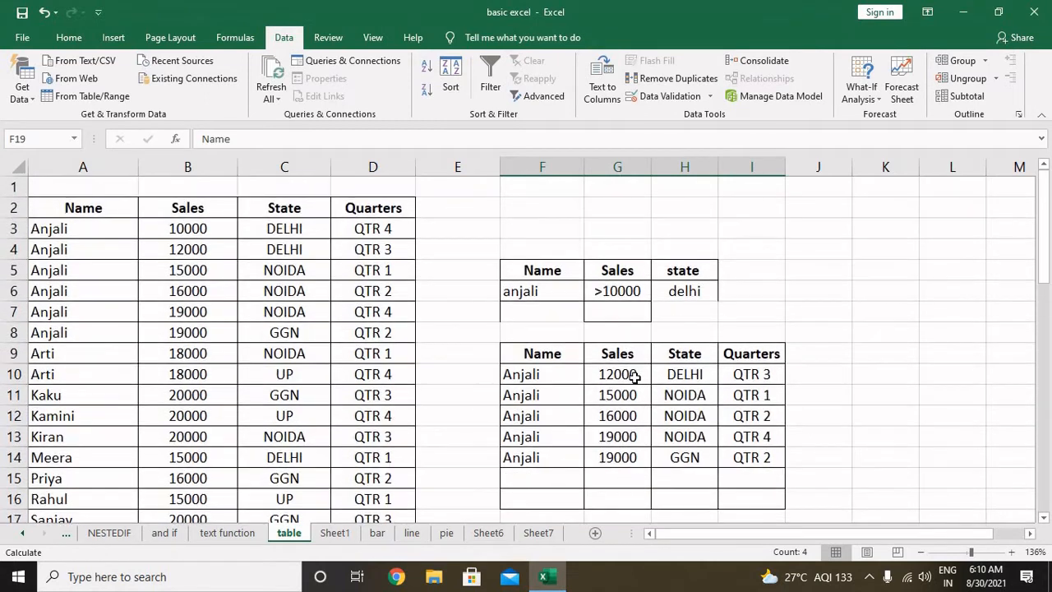
left_click(630, 375)
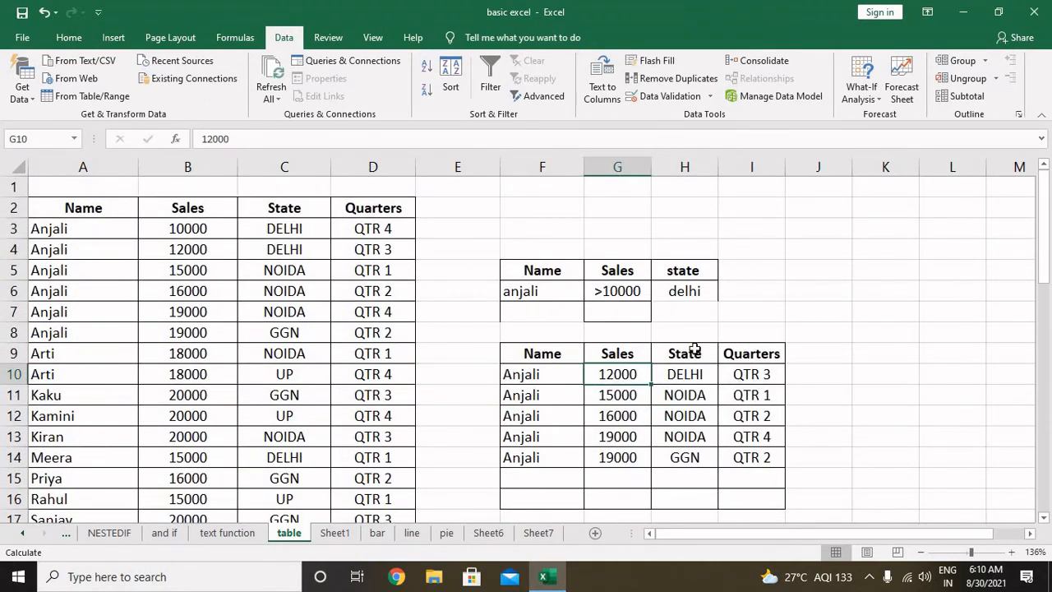
left_click(674, 272)
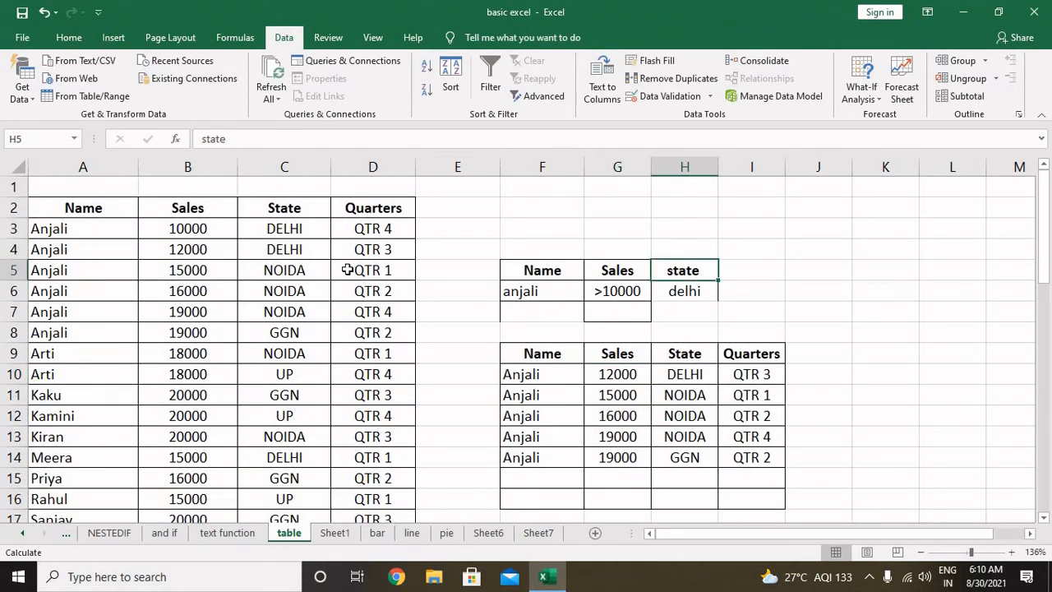
left_click(300, 212)
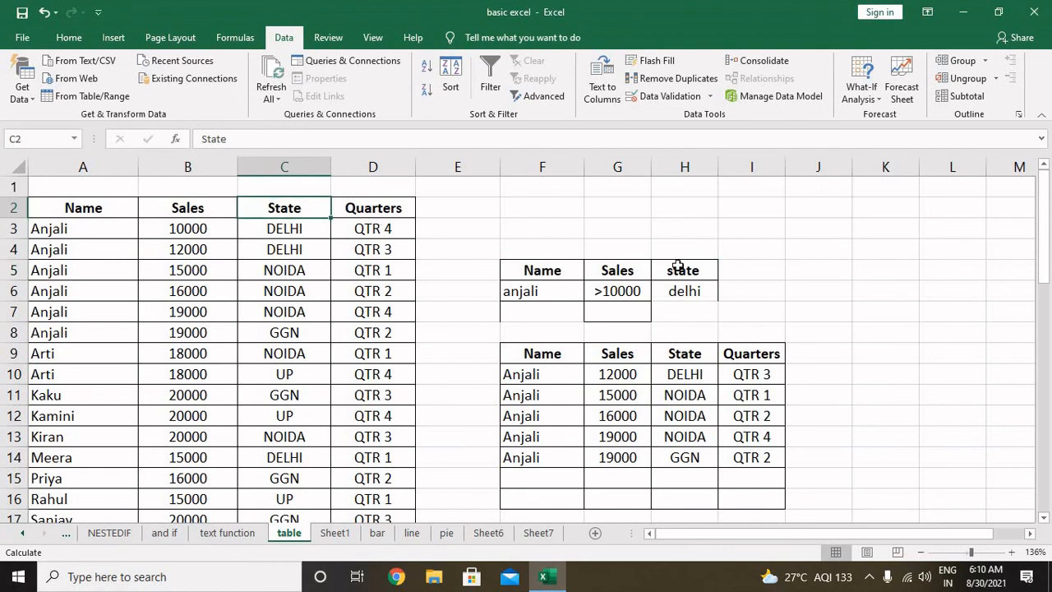
key("ctrl+c")
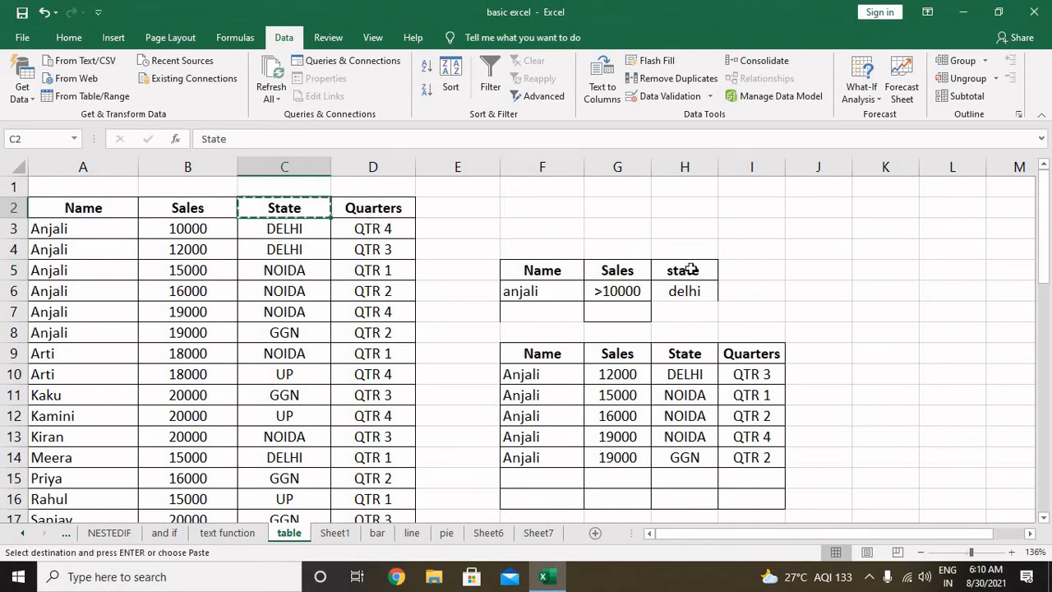
left_click(687, 272)
key("ctrl+v")
left_click(801, 294)
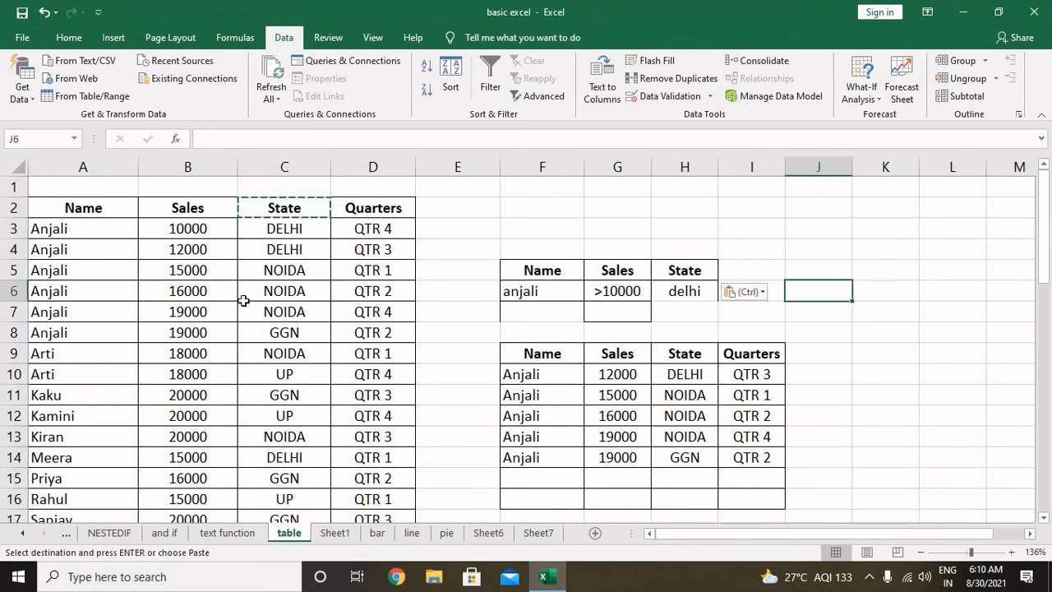
Reopen the Advanced Filter for A2:D18 and choose to copy the results to another location
left_click(92, 212)
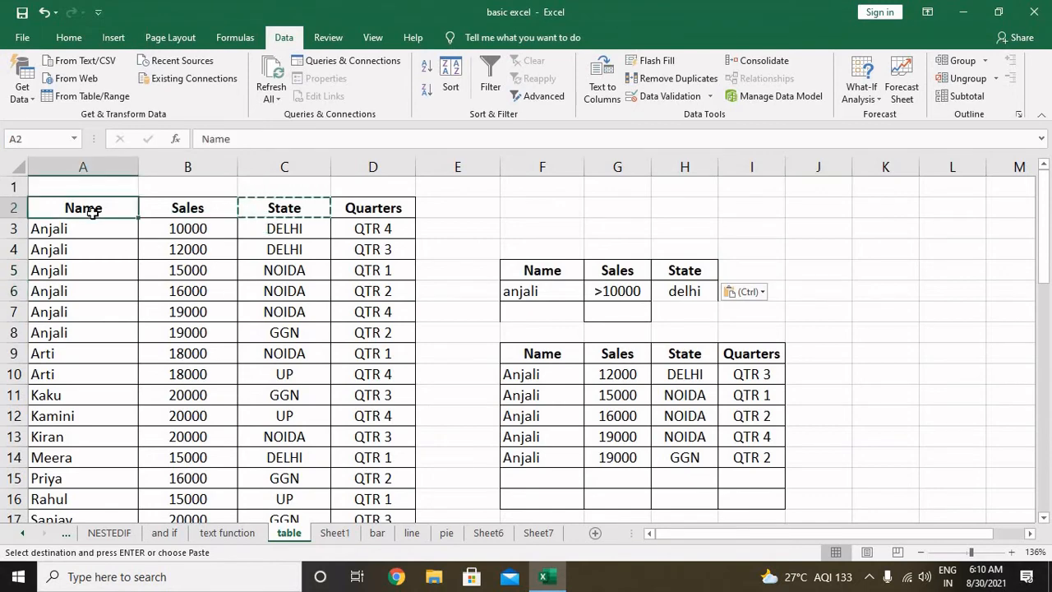
key("ctrl+shift+Down")
key("ctrl+shift+Right")
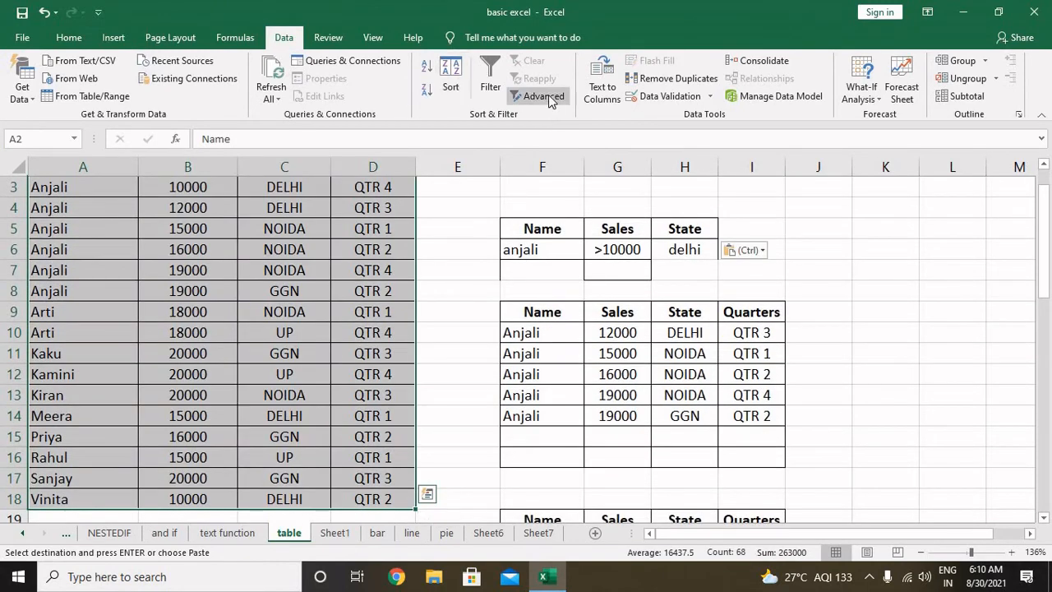
left_click(538, 96)
left_click(921, 301)
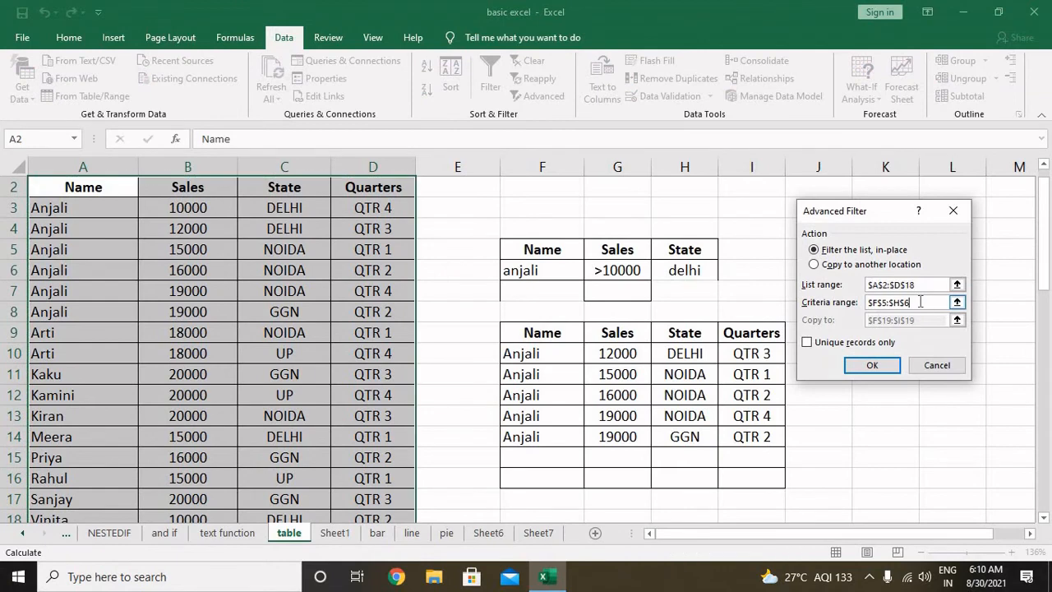
left_click(840, 268)
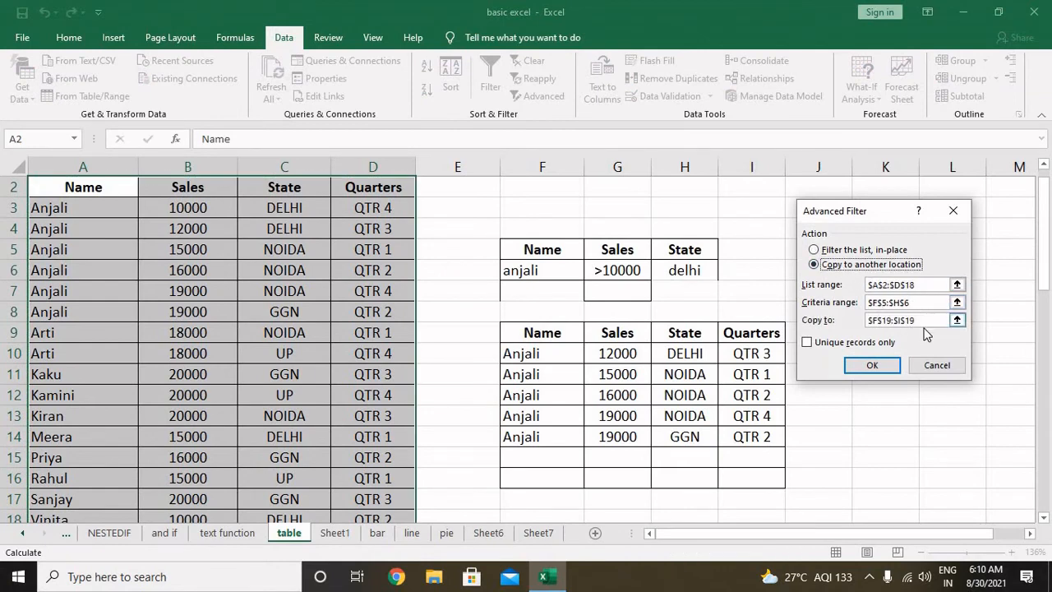
Keep F19:I19 as the copy destination, enable Unique records only, run the filter and check the output below those headings
left_click(922, 320)
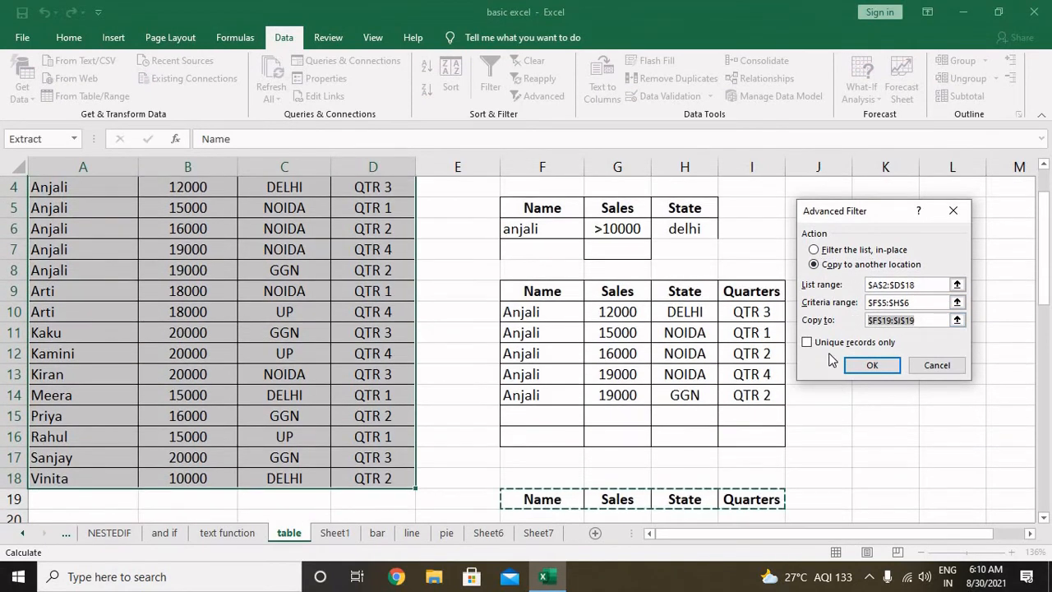
left_click(834, 342)
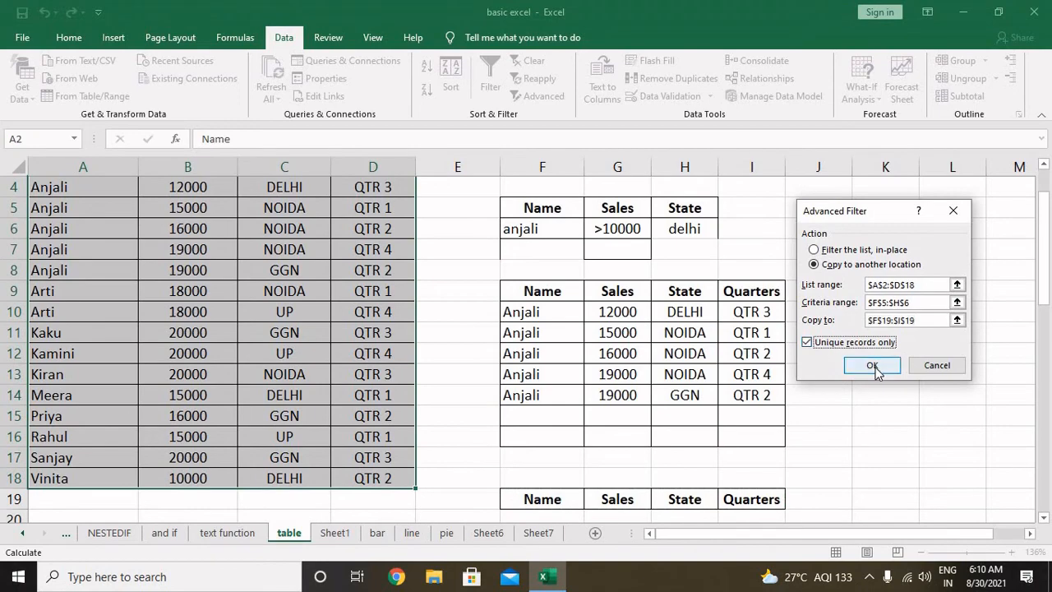
left_click(872, 366)
scroll(831, 371, "down", 3)
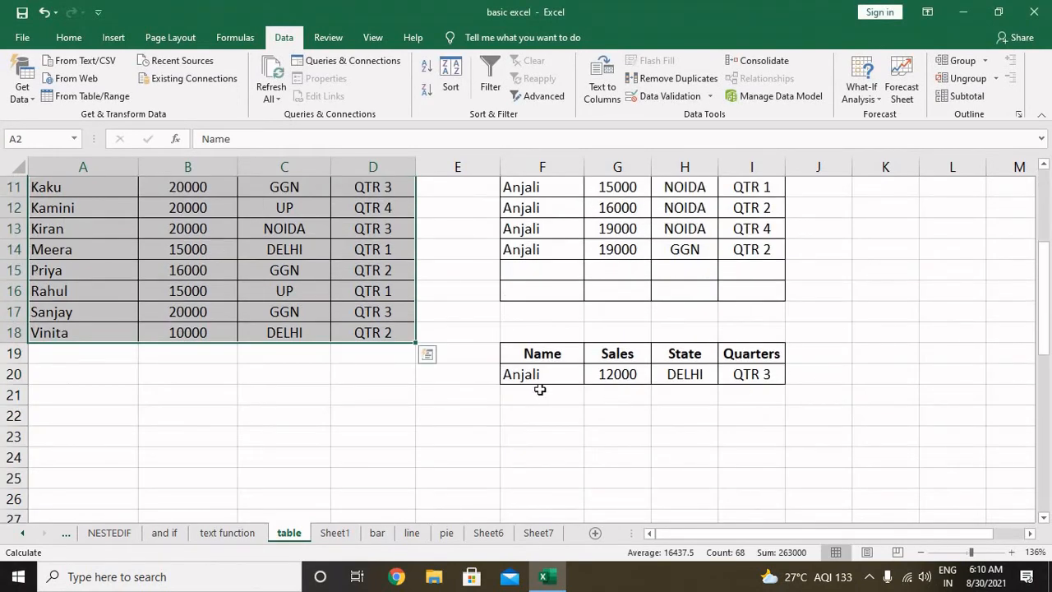
scroll(713, 386, "up", 3)
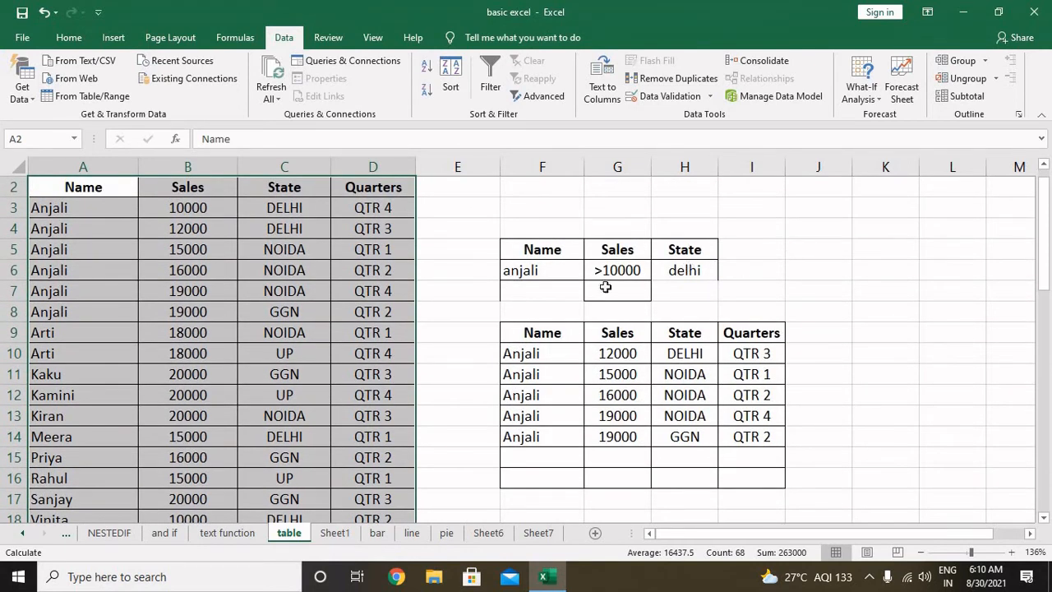
Add a second name criterion in F7 and fill the >10000 Sales criterion from G6 down to G7
left_click(547, 287)
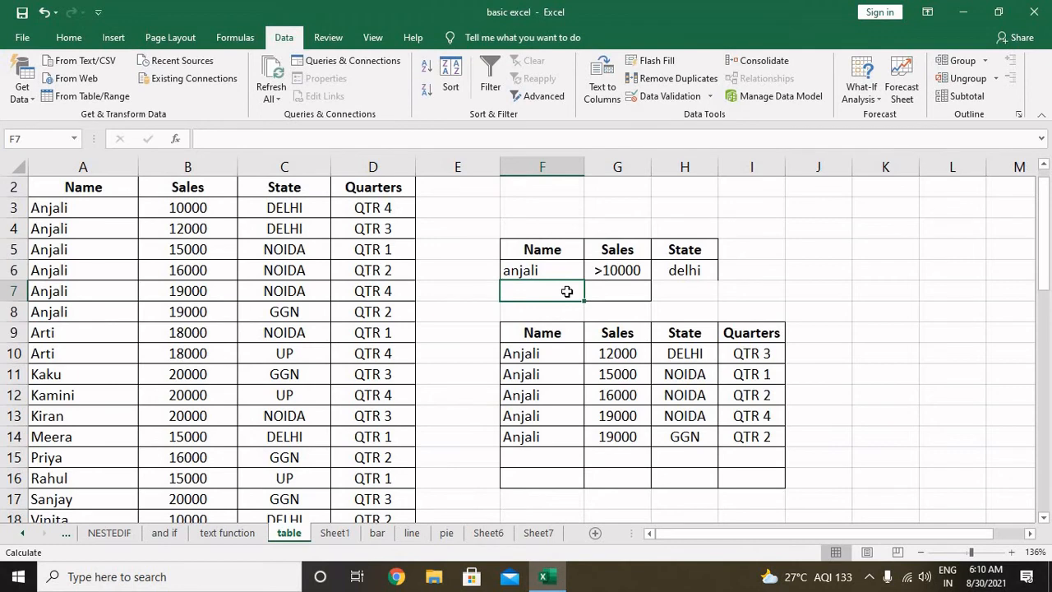
type("kaku")
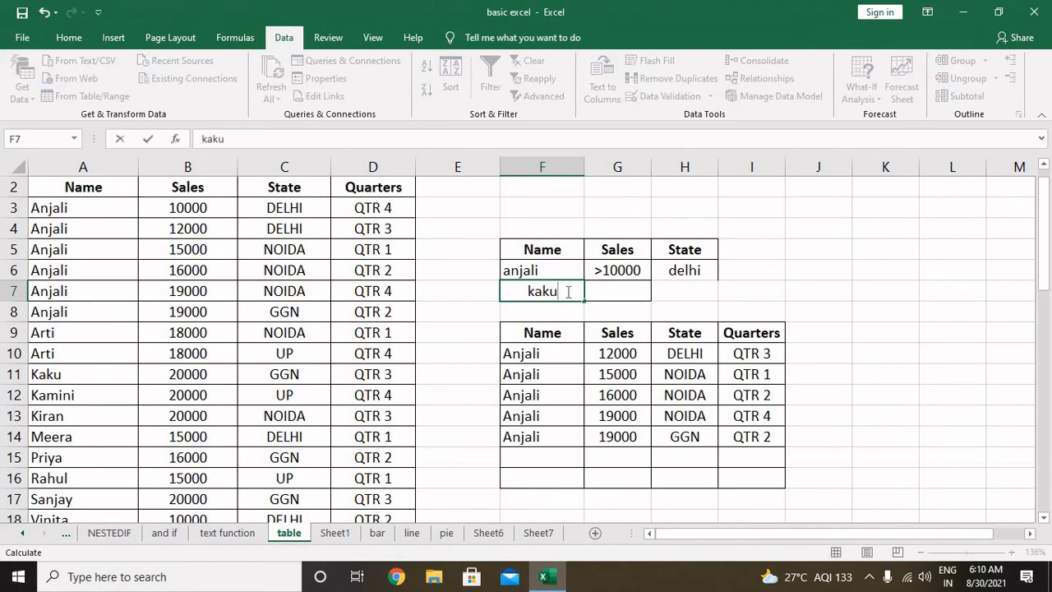
key("Tab")
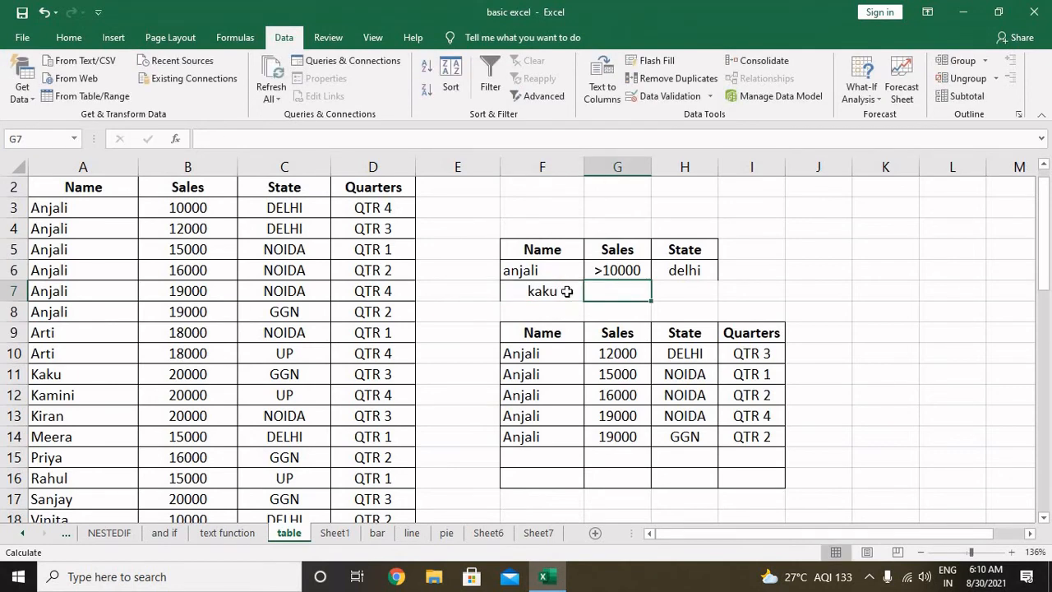
key("Up")
key("shift+Down")
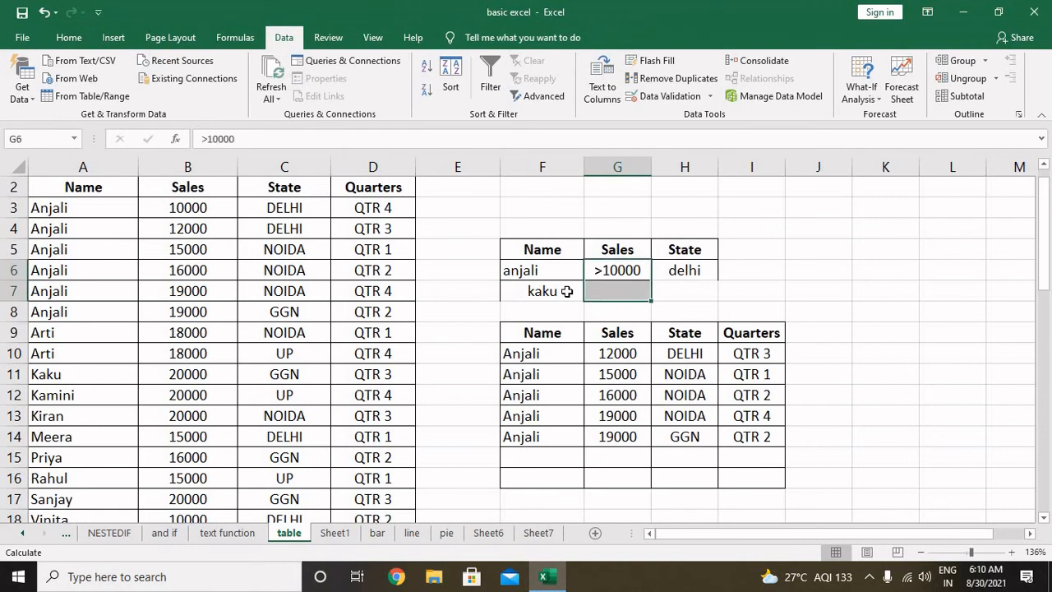
key("ctrl+d")
Enter GGN as the second State criterion in H7 and review the criteria block F5:H7
key("Right")
key("Down")
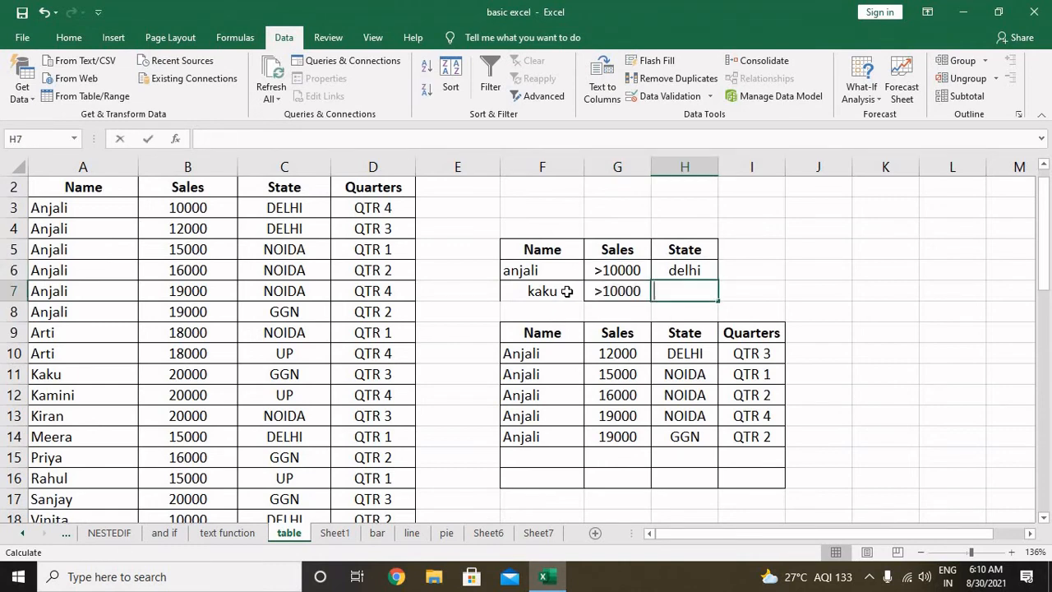
type("gg")
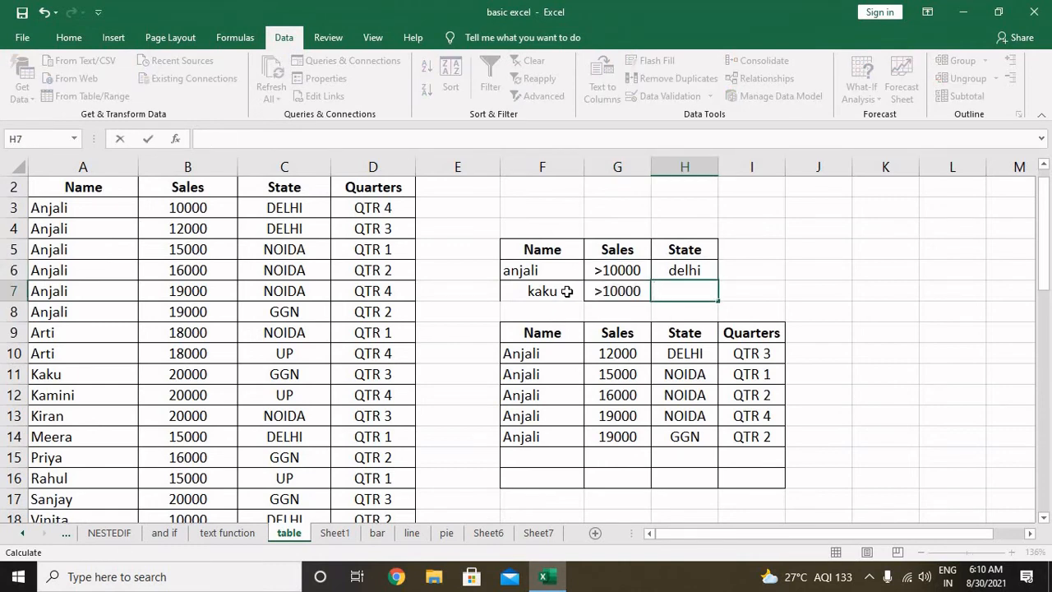
type("GGN")
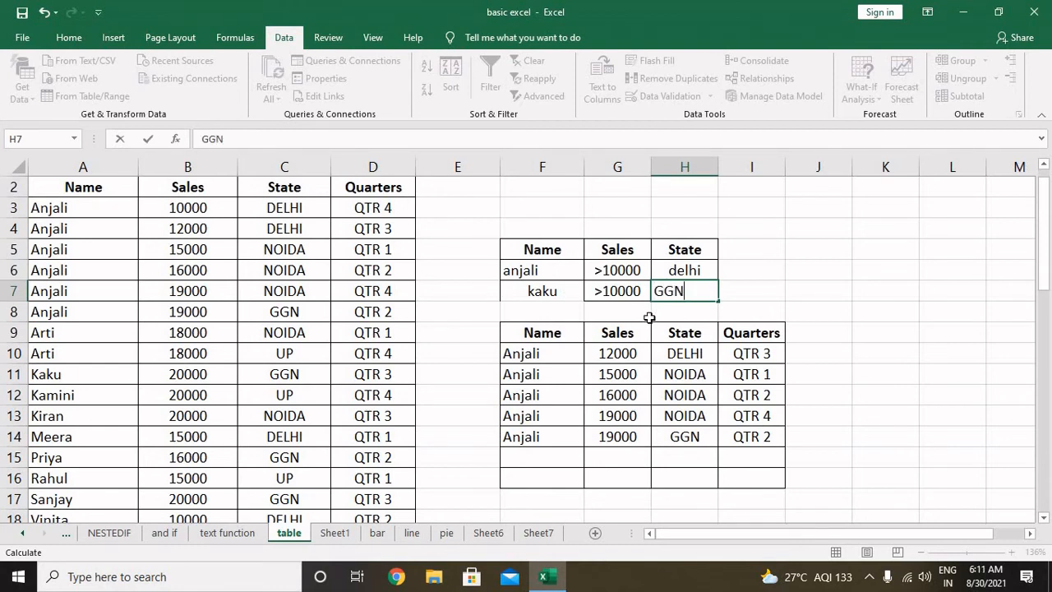
left_click(646, 312)
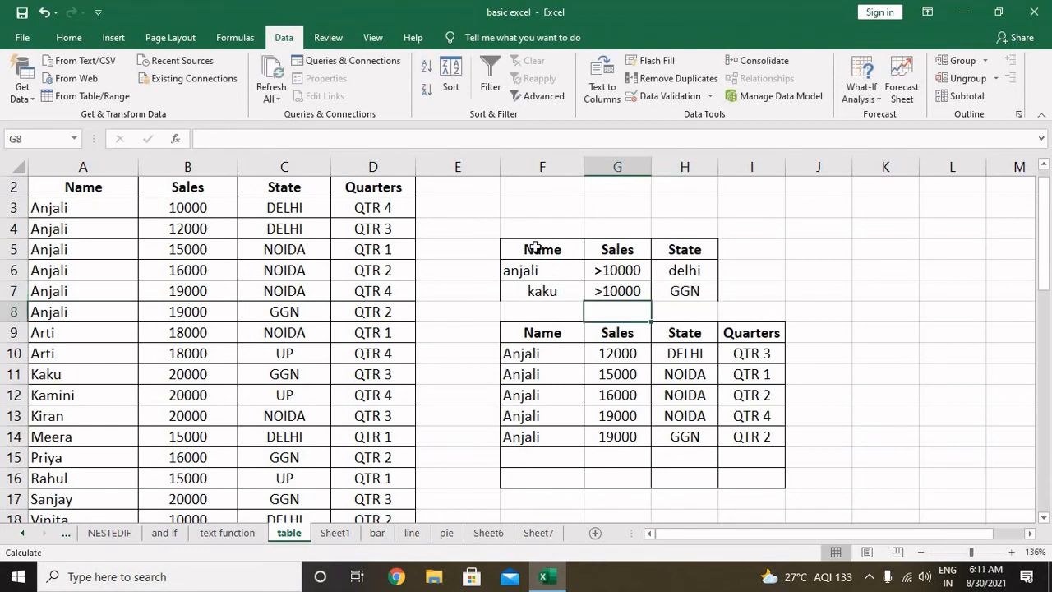
left_click_drag(535, 246, 697, 247)
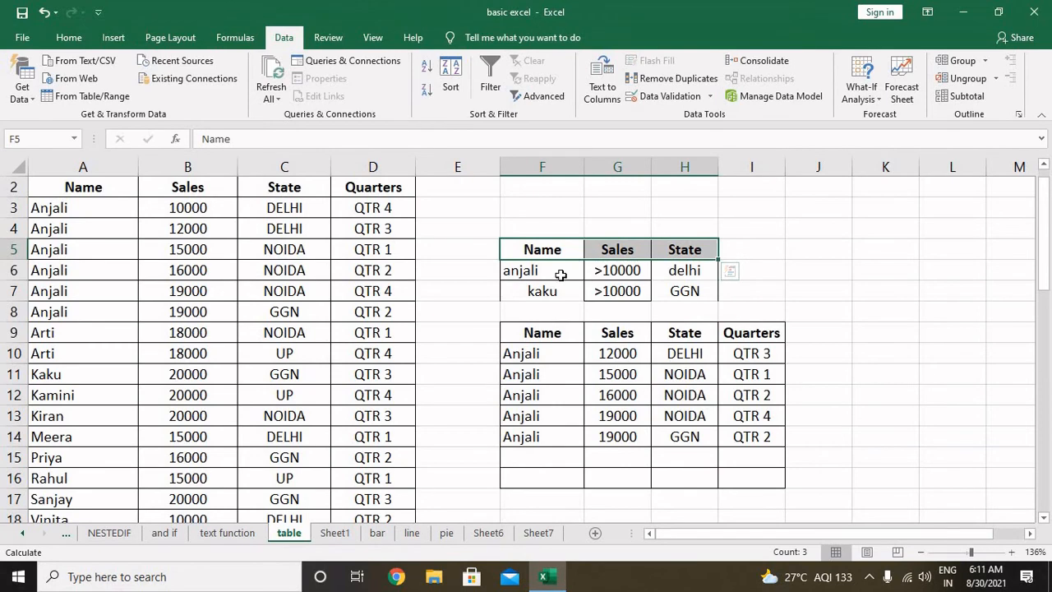
left_click_drag(560, 274, 686, 285)
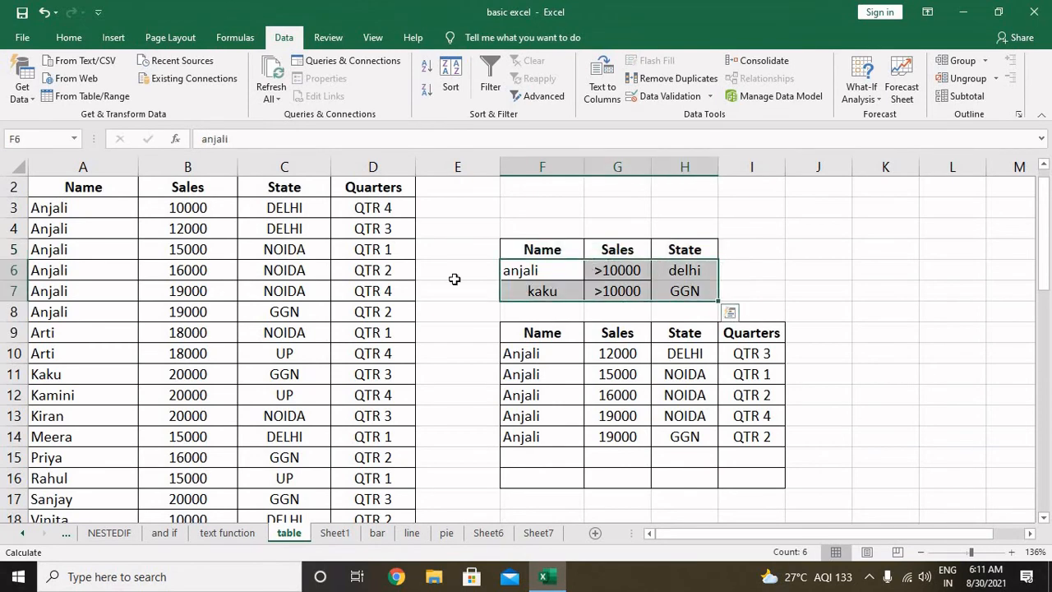
left_click(127, 196)
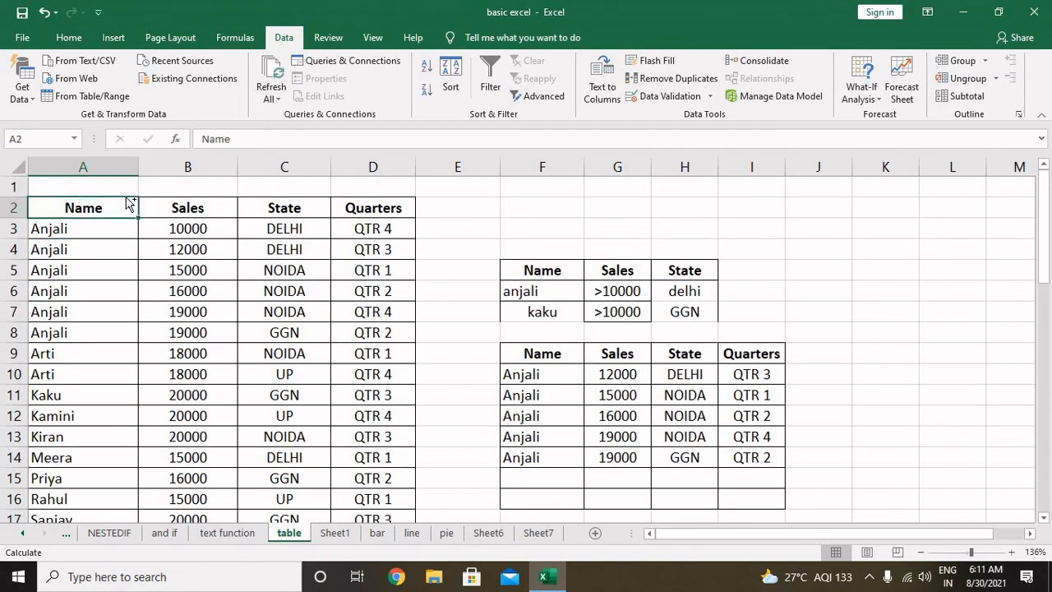
key("ctrl+shift+Down")
key("ctrl+shift+Right")
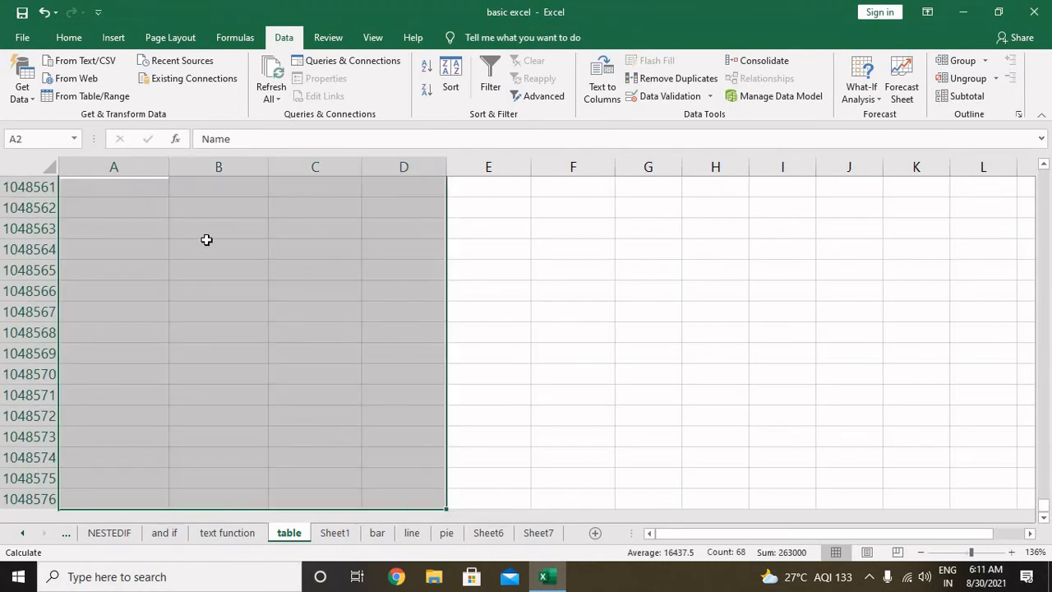
scroll(272, 298, "up", 20)
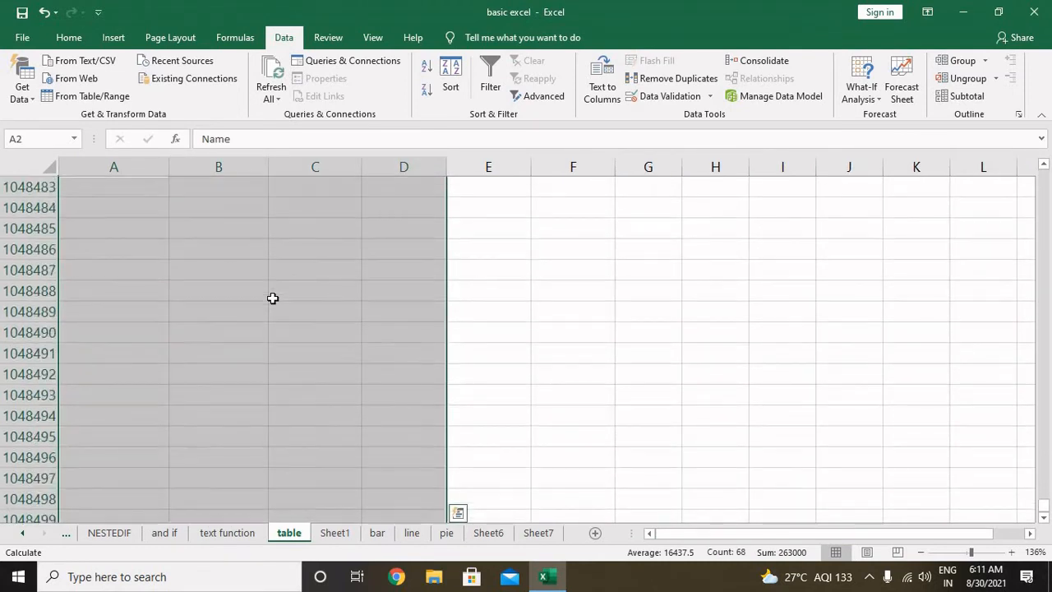
left_click(273, 297)
Return to the Name heading in A2, select the table A2:D18 and open the Advanced Filter for it
key("ctrl+Up")
key("ctrl+Up")
key("Left")
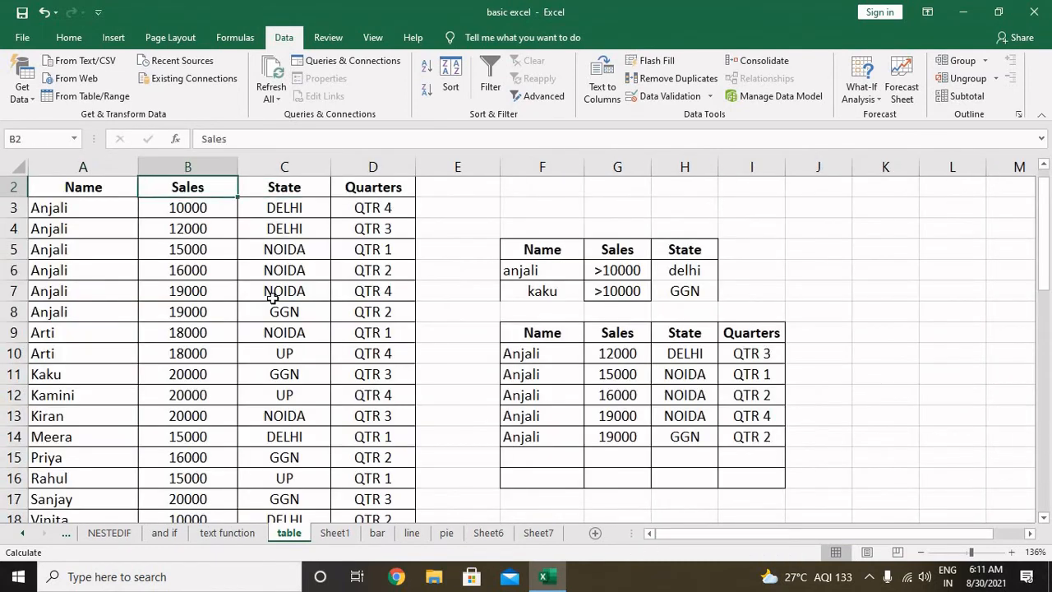
key("Left")
key("Up")
key("Down")
key("ctrl+shift+Down")
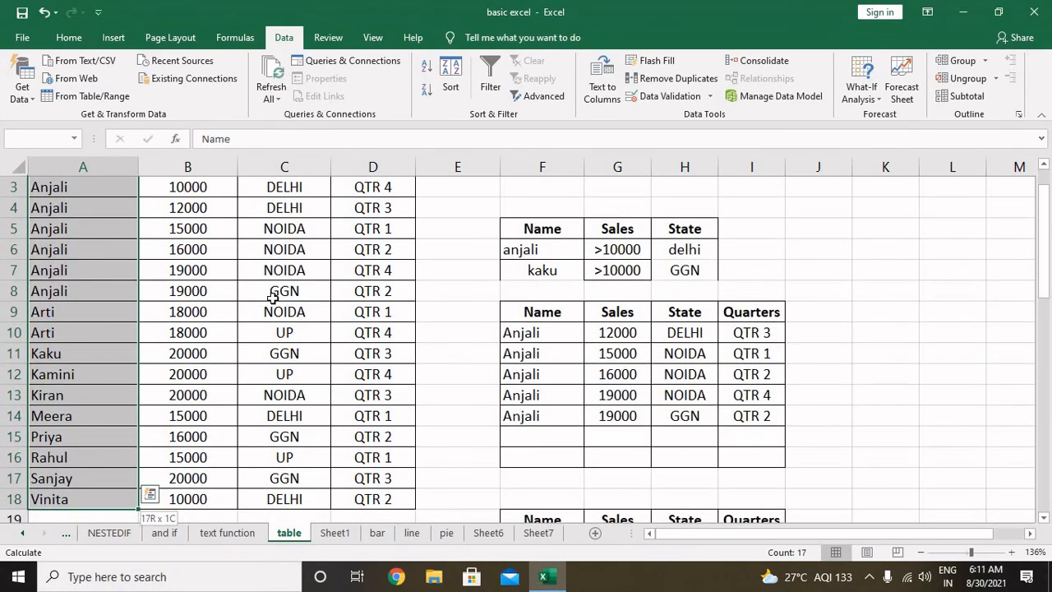
key("ctrl+shift+Right")
key("ctrl+q")
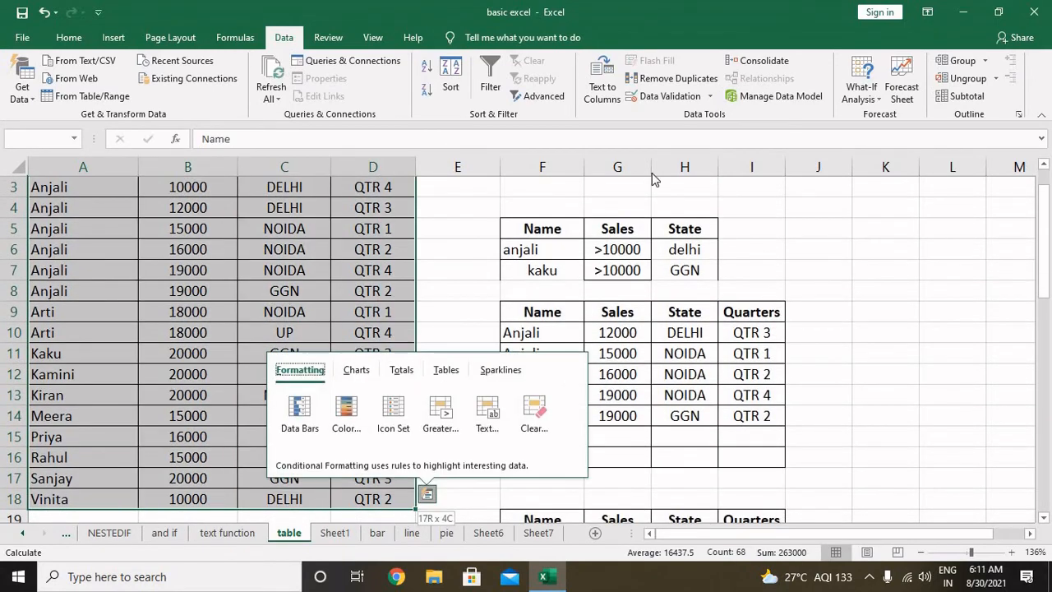
scroll(645, 178, "up", 1)
left_click(539, 96)
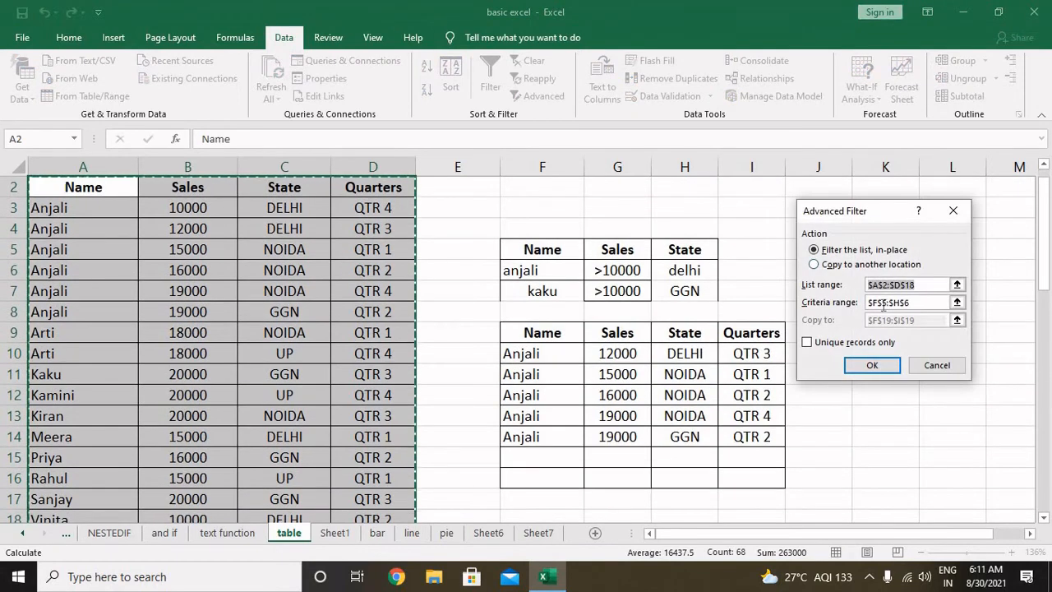
Choose to copy the results to another location and set the criteria range to F5:H7
left_click(860, 265)
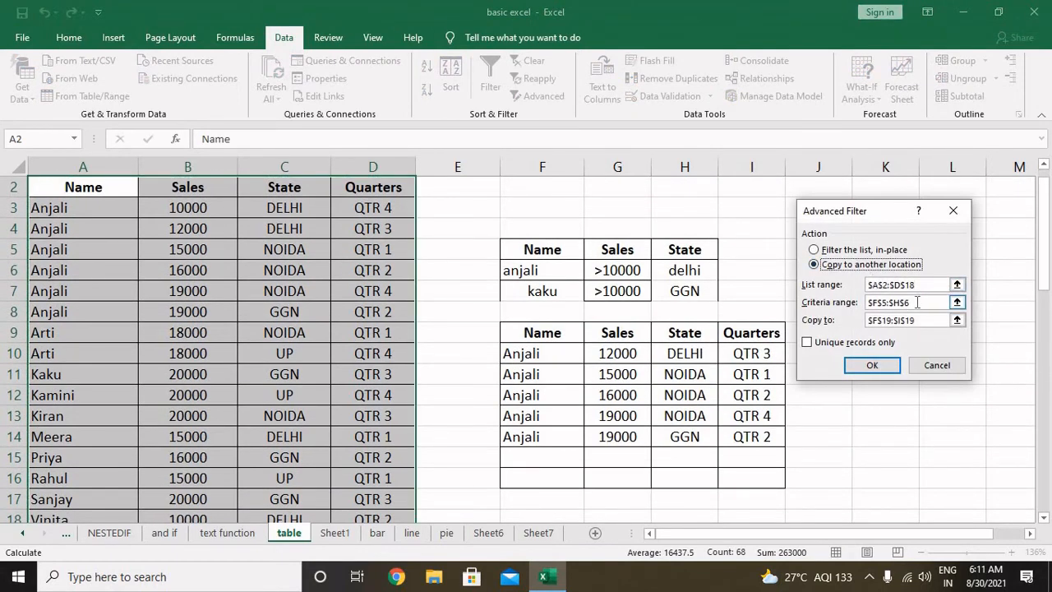
left_click(918, 302)
left_click_drag(545, 251, 695, 291)
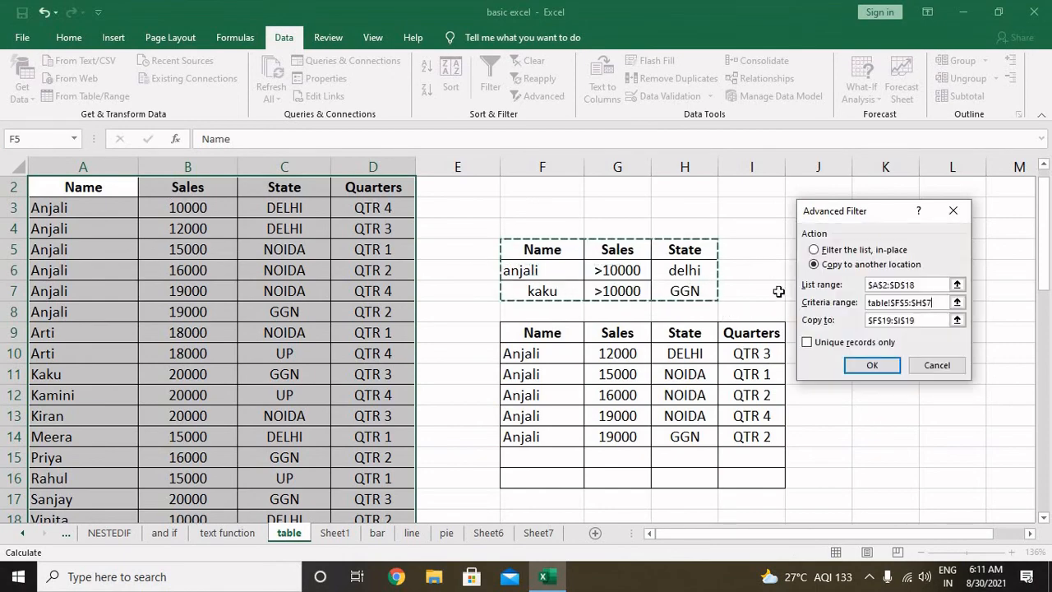
Replace the copy destination with A23, run the filter with Unique records only and check the output in A23:D25
left_click_drag(919, 320, 858, 323)
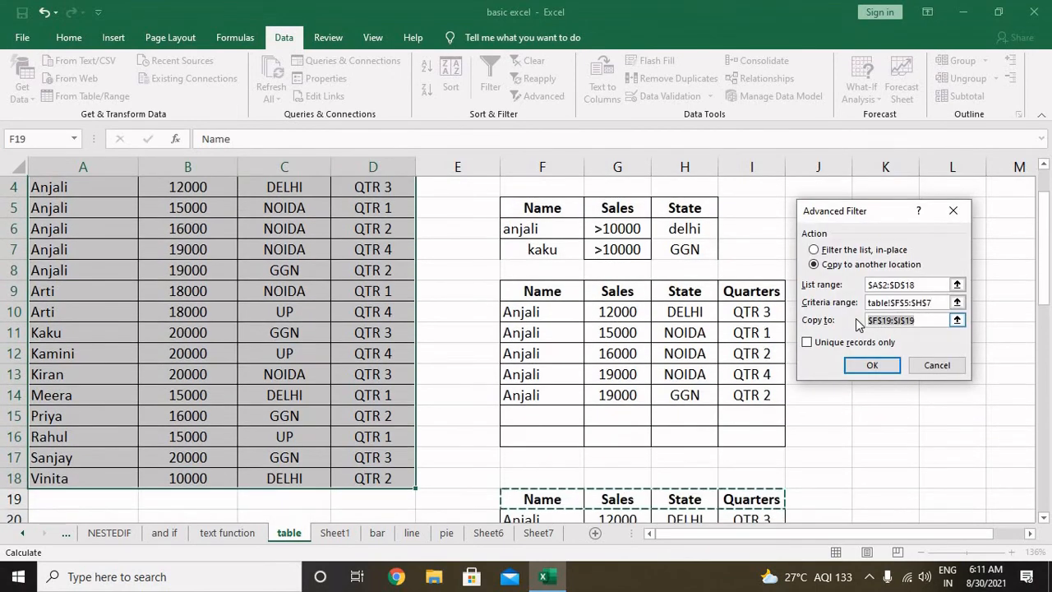
key("BackSpace")
scroll(669, 352, "down", 4)
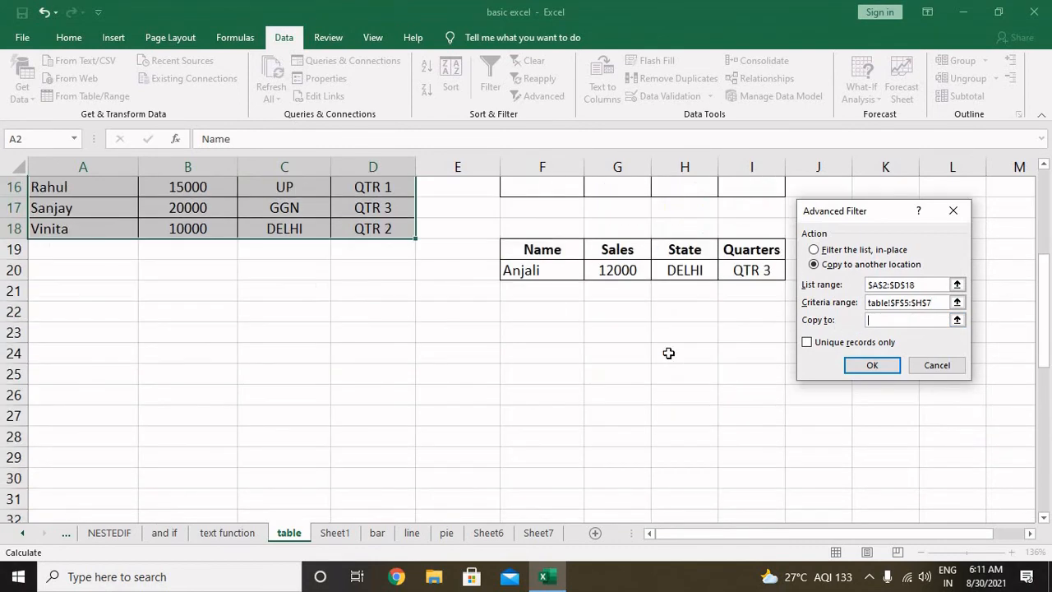
left_click(65, 342)
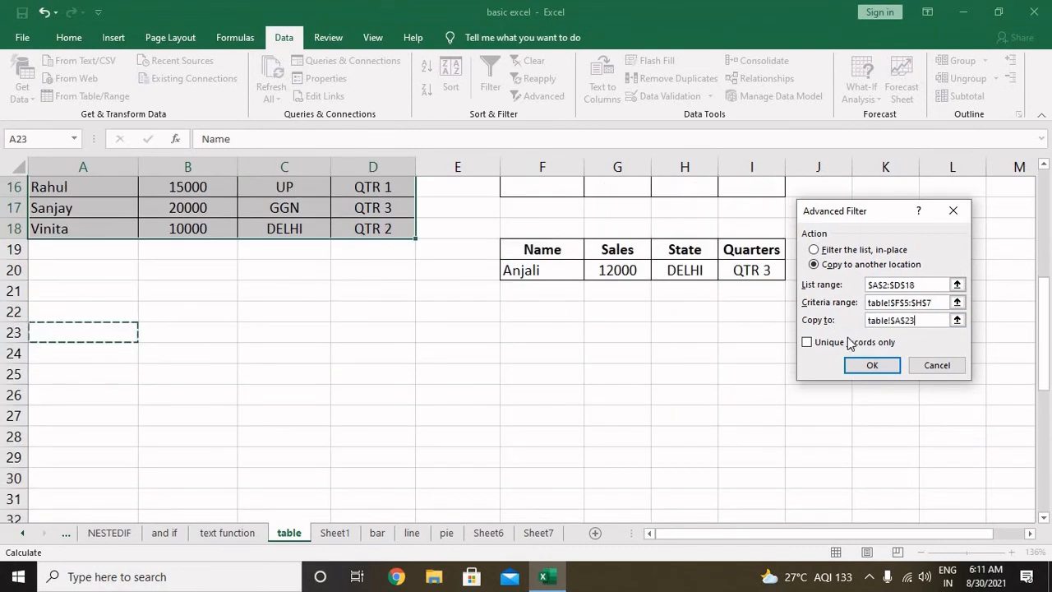
left_click(807, 342)
left_click(872, 365)
scroll(597, 343, "down", 3)
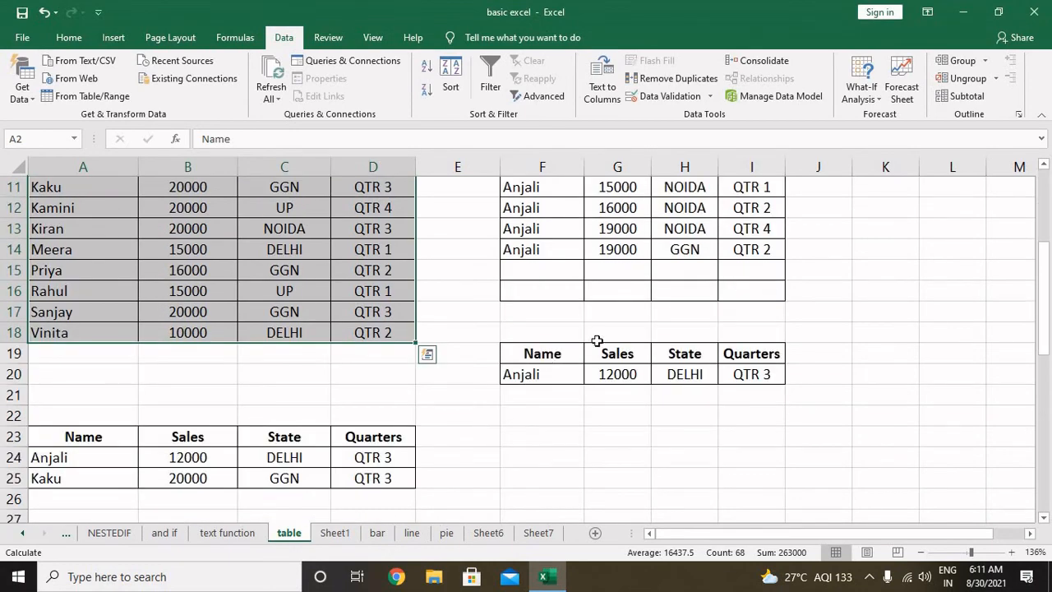
scroll(542, 365, "down", 1)
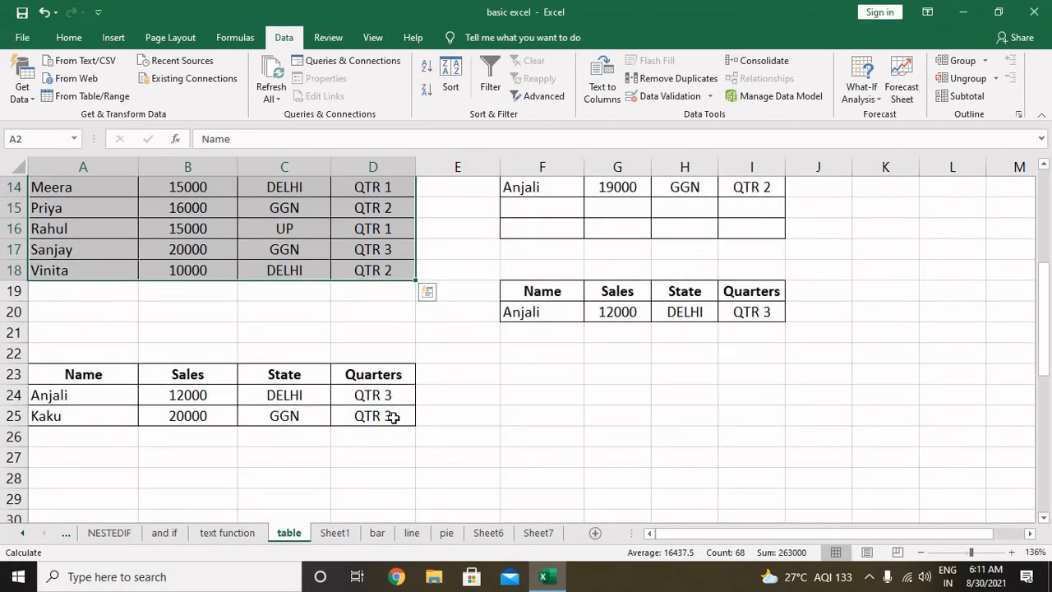
left_click_drag(393, 418, 84, 371)
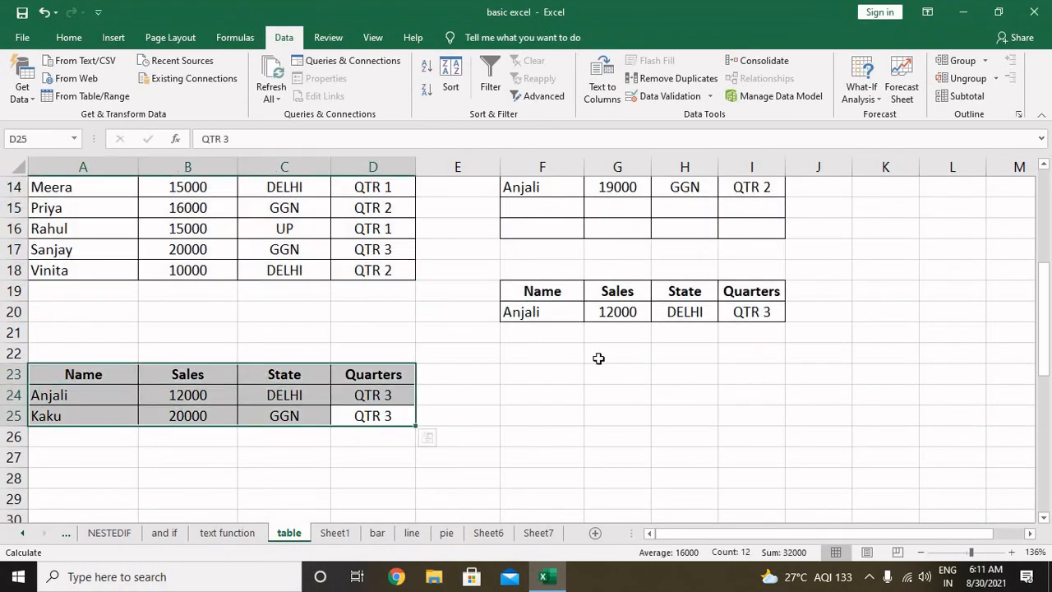
scroll(599, 358, "up", 5)
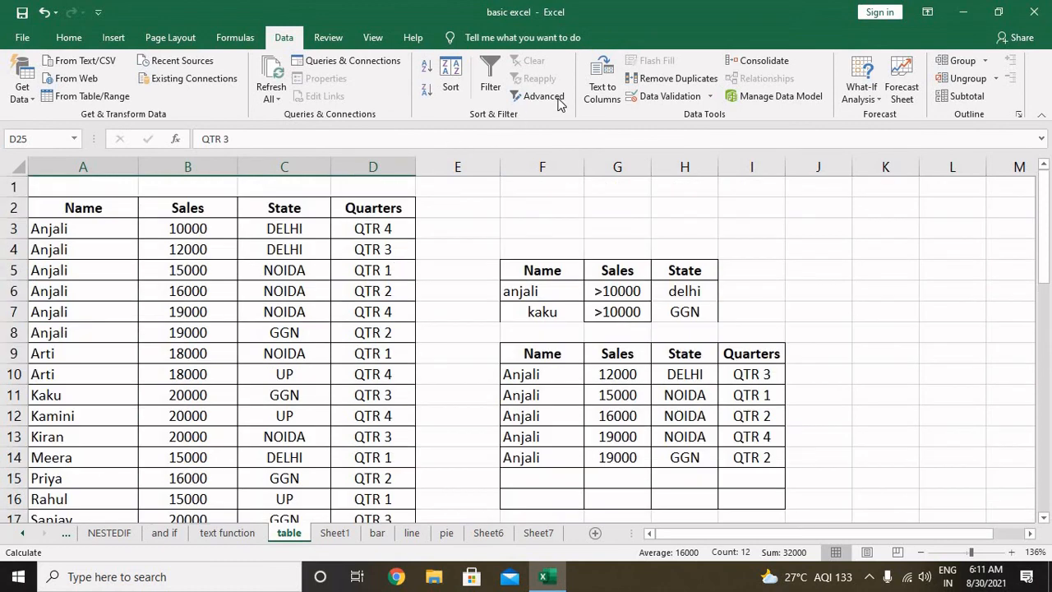